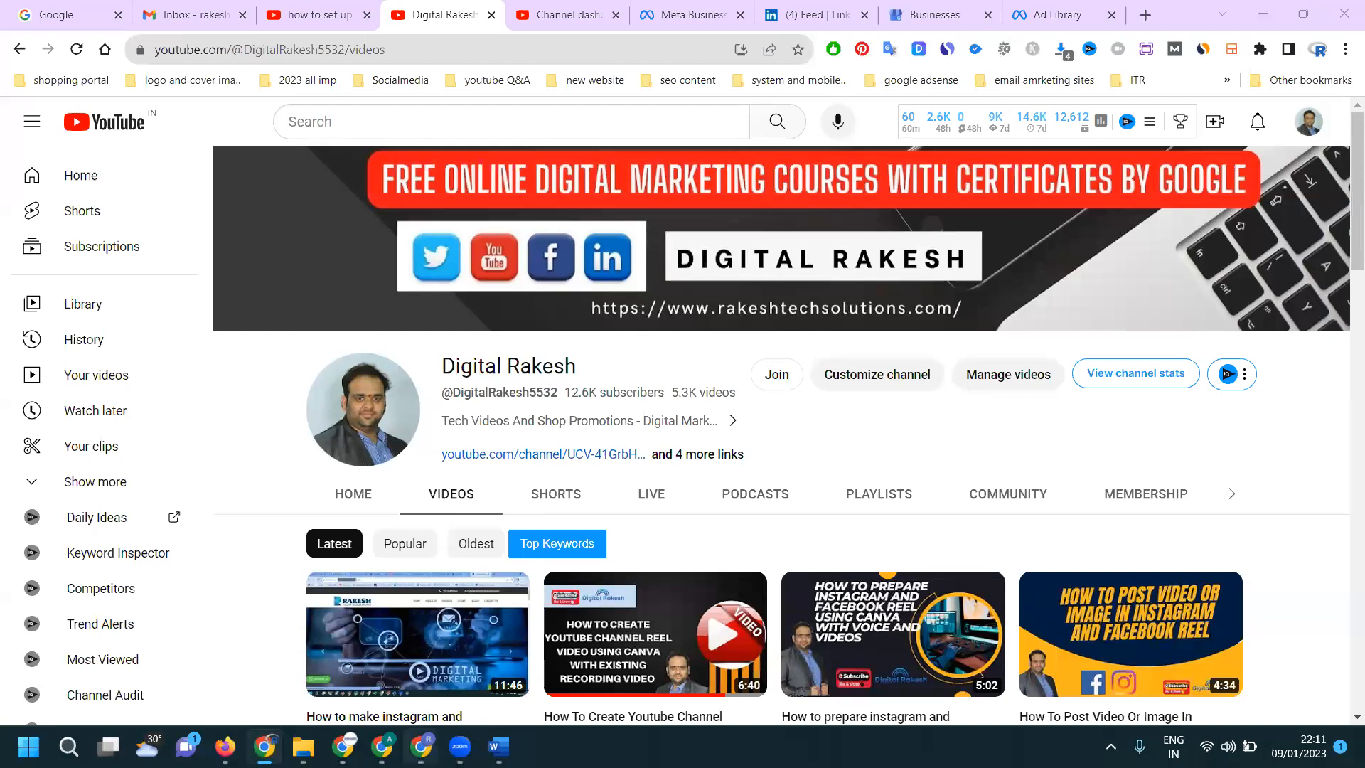
Switch to the browser window for the RK Used Laptops site and bring up its Search Console overview
click(421, 746)
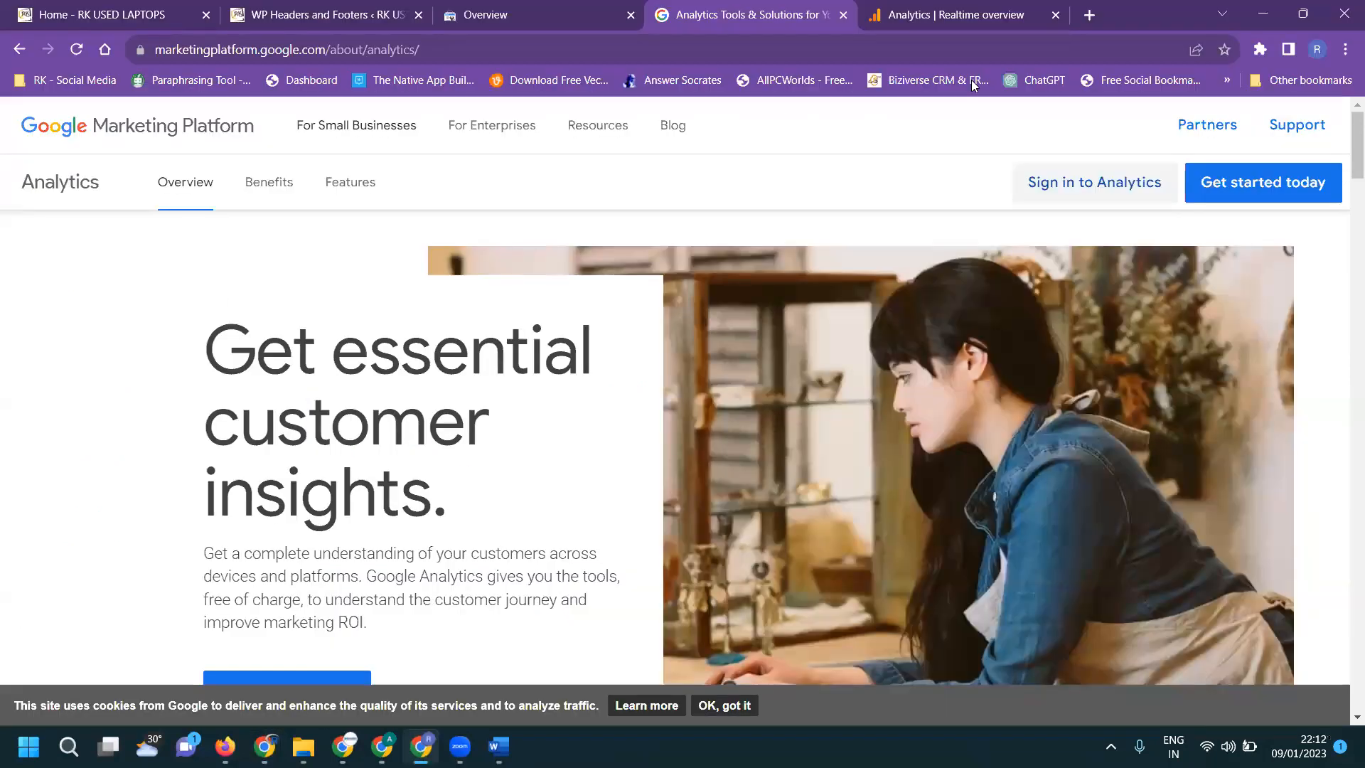
click(963, 21)
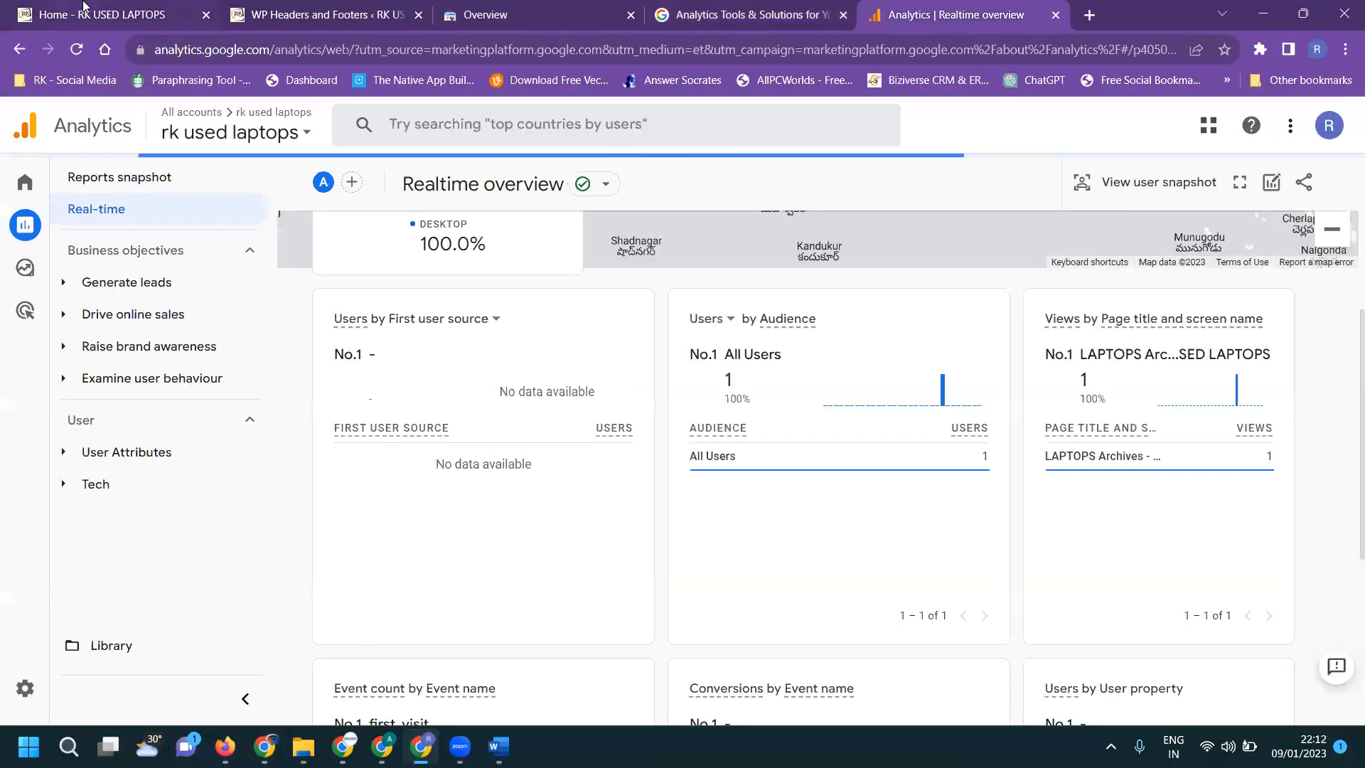
click(83, 5)
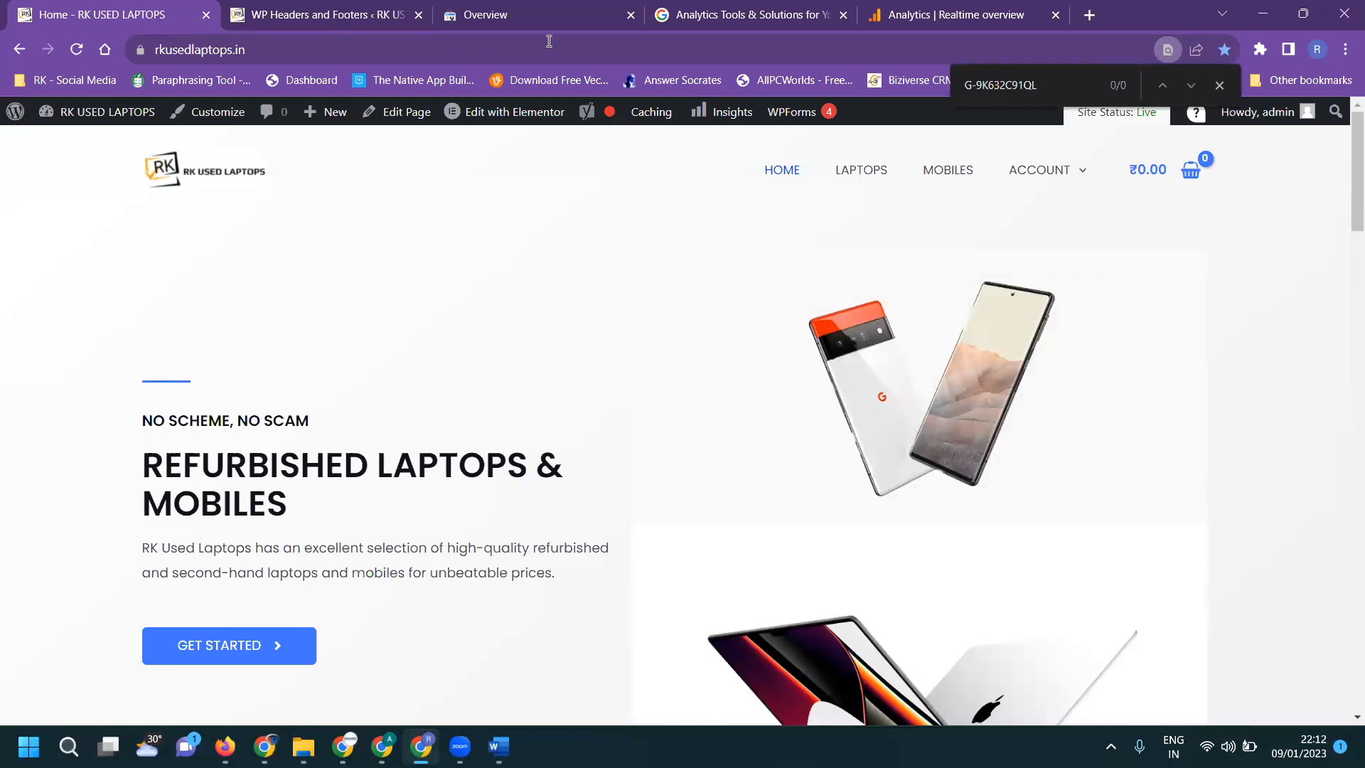
click(563, 21)
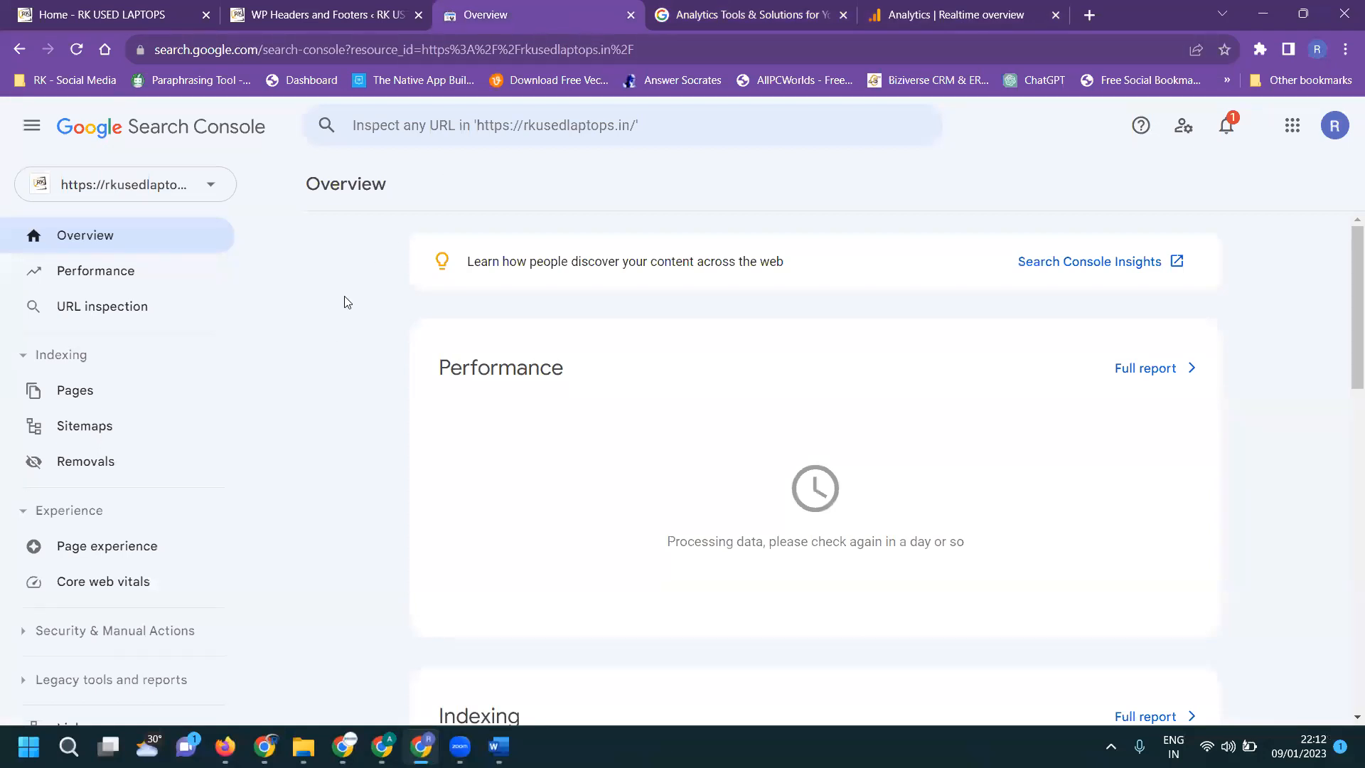
Open the ownership verification settings for the rkusedlaptops.in property in Search Console
scroll(284, 312, down, 5)
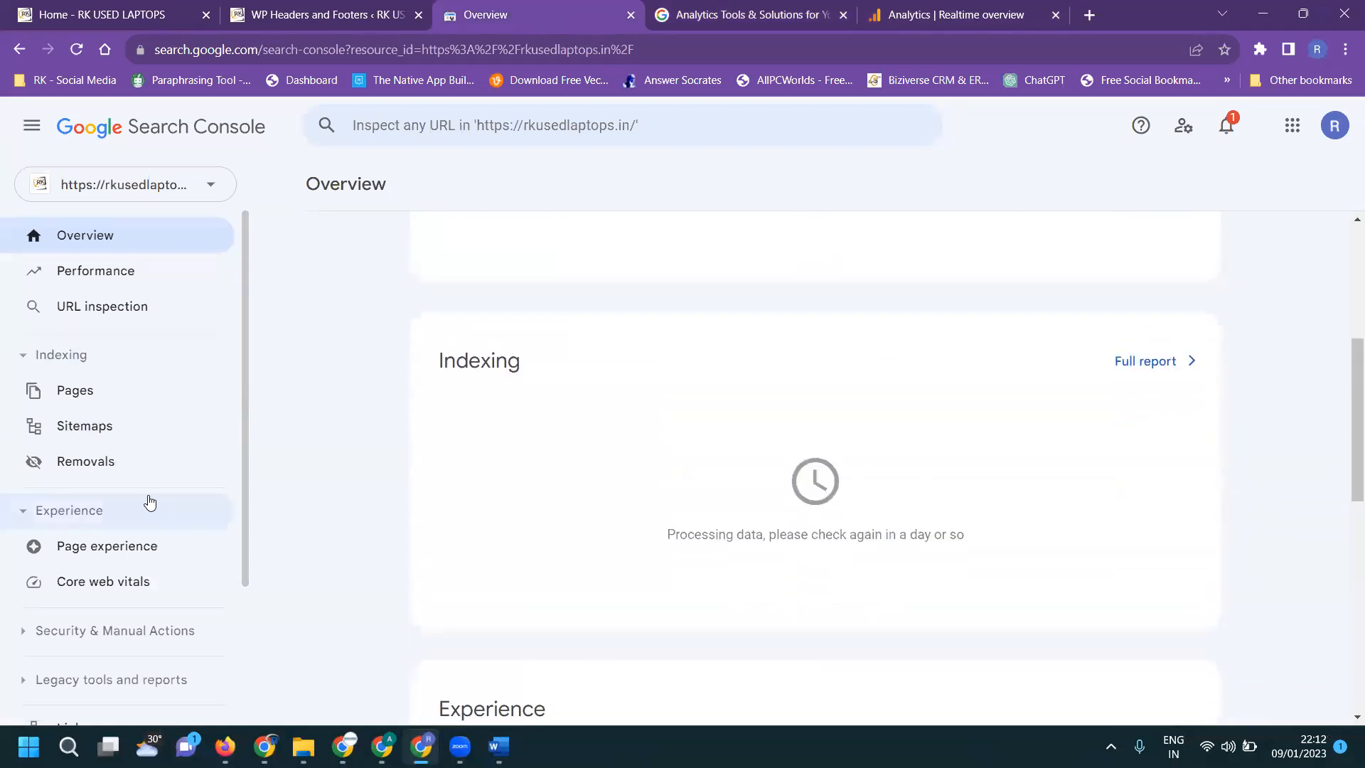
scroll(146, 509, down, 3)
click(138, 561)
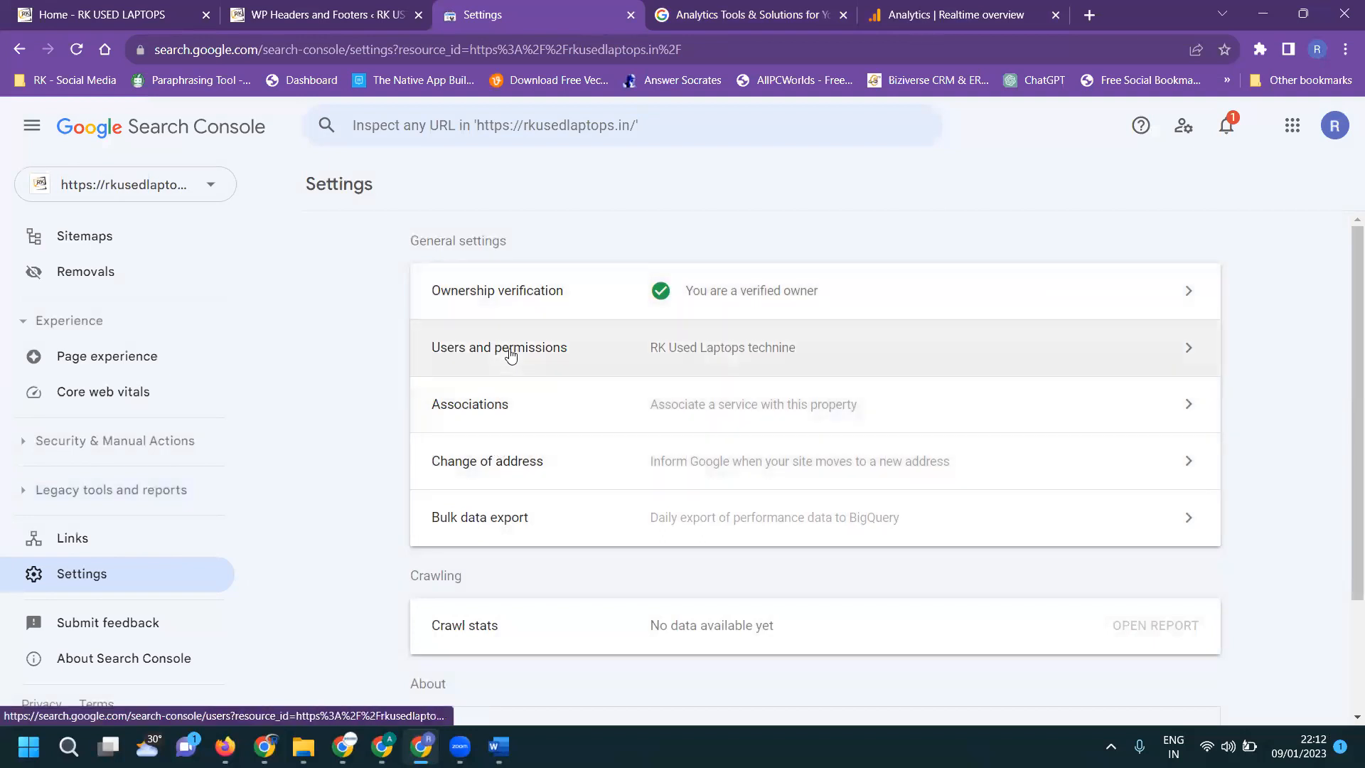
click(509, 303)
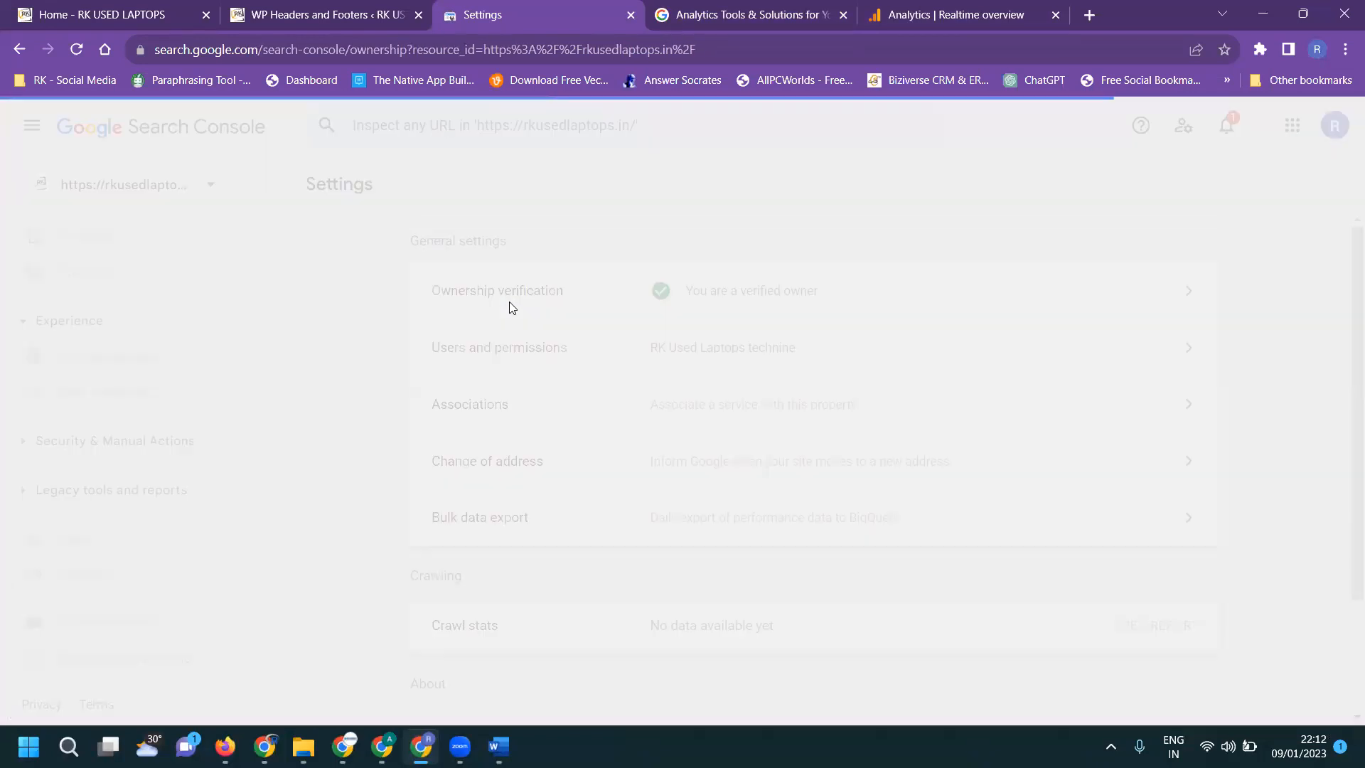
scroll(510, 342, down, 1)
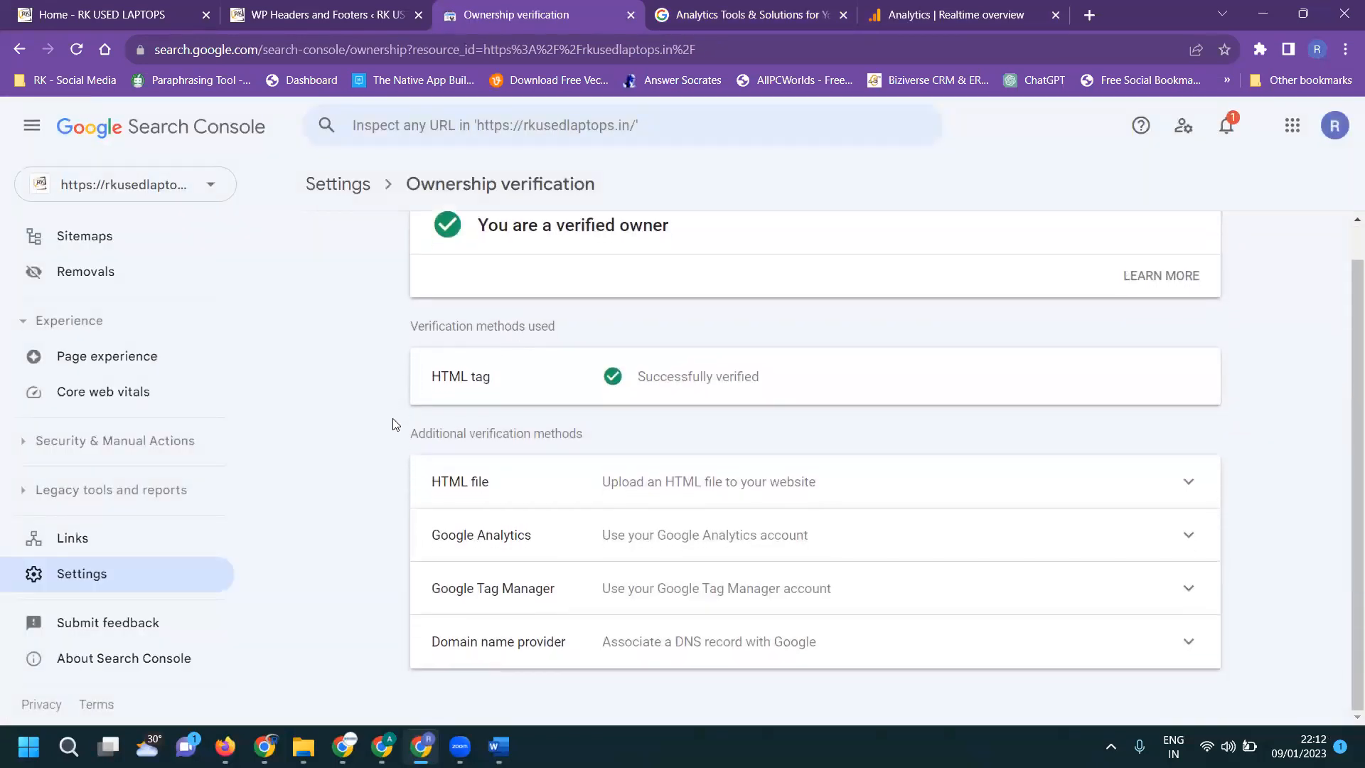
Try to verify ownership of the site with the Google Analytics verification method
click(582, 543)
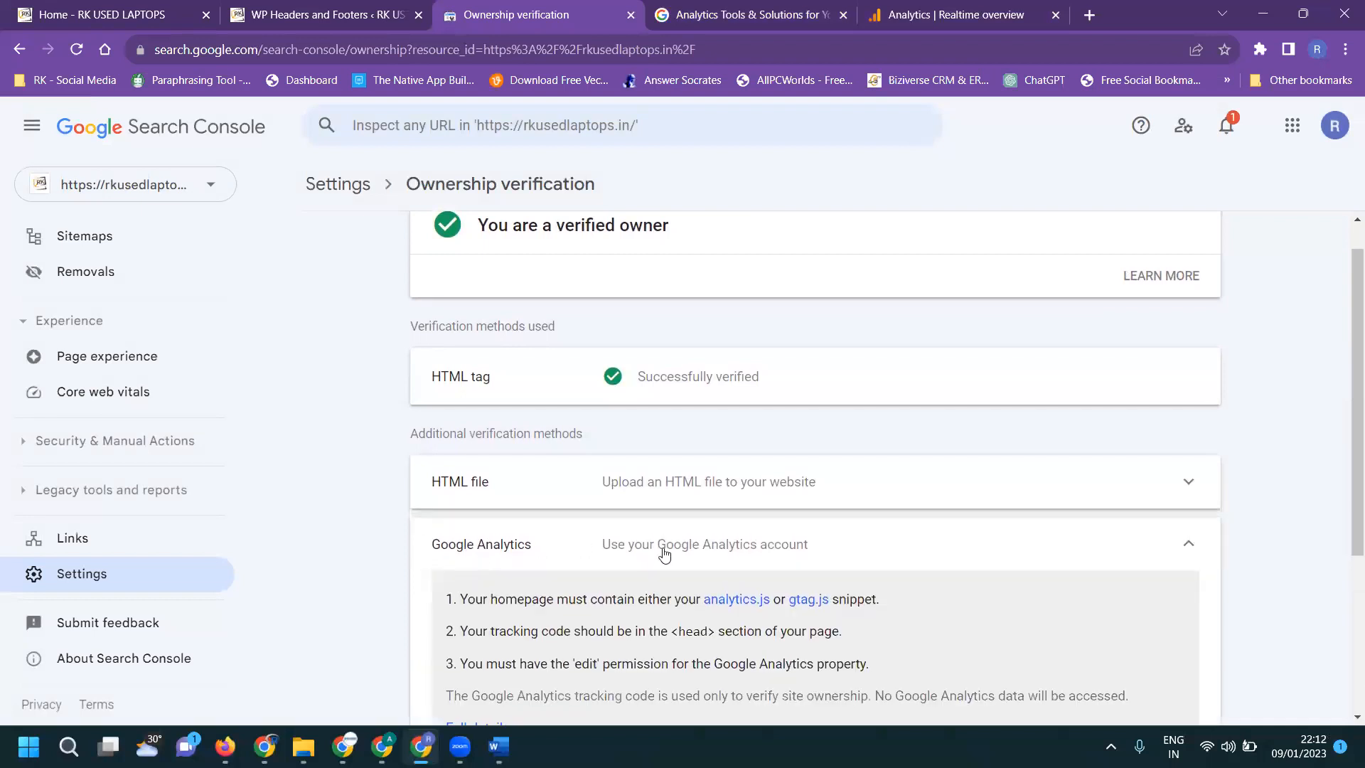
scroll(584, 546, down, 4)
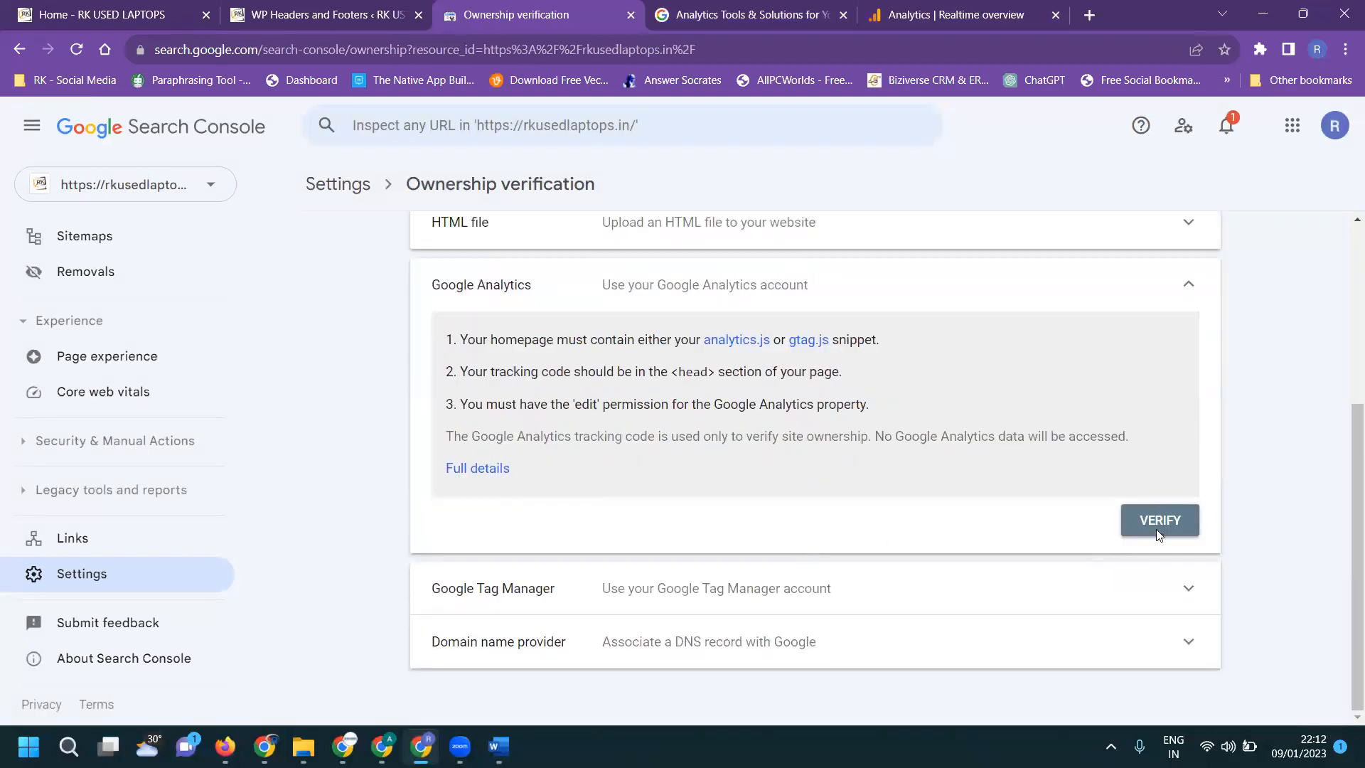
click(1157, 532)
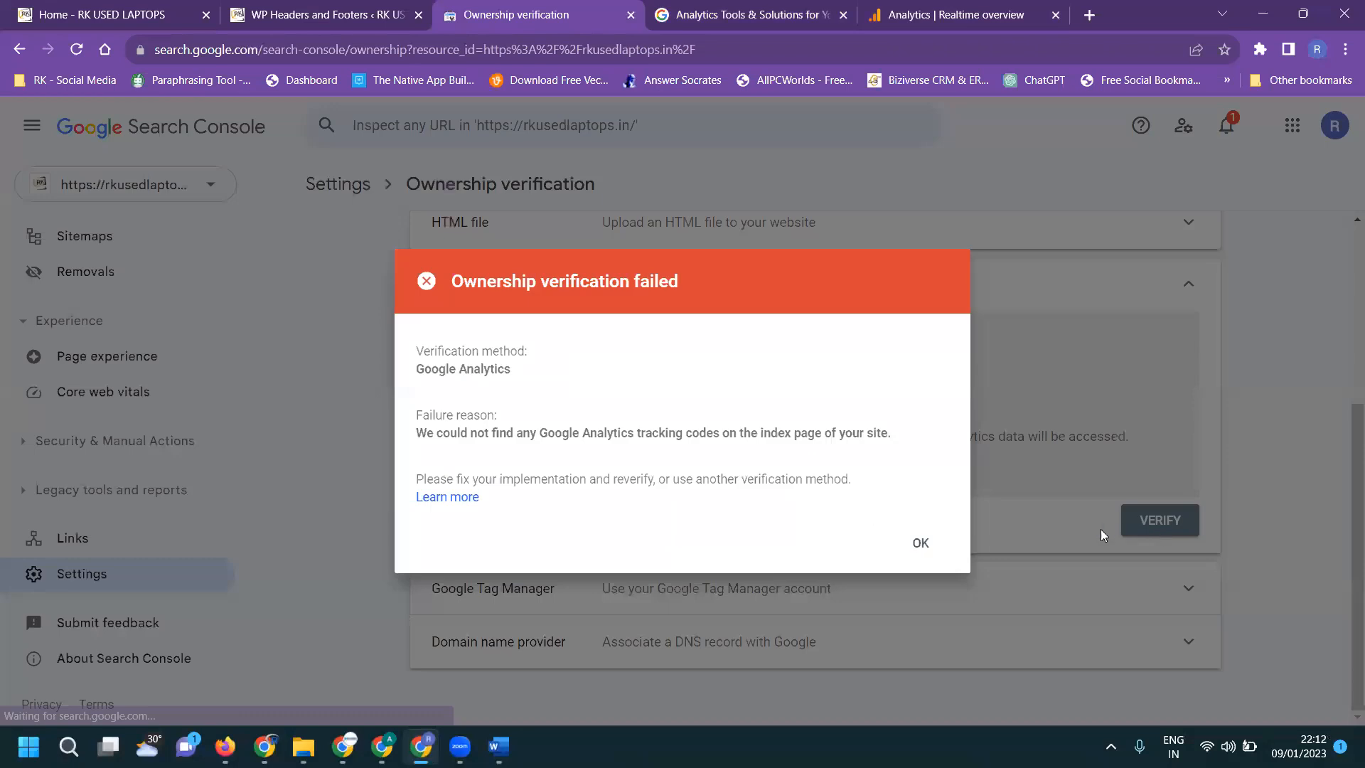
click(917, 539)
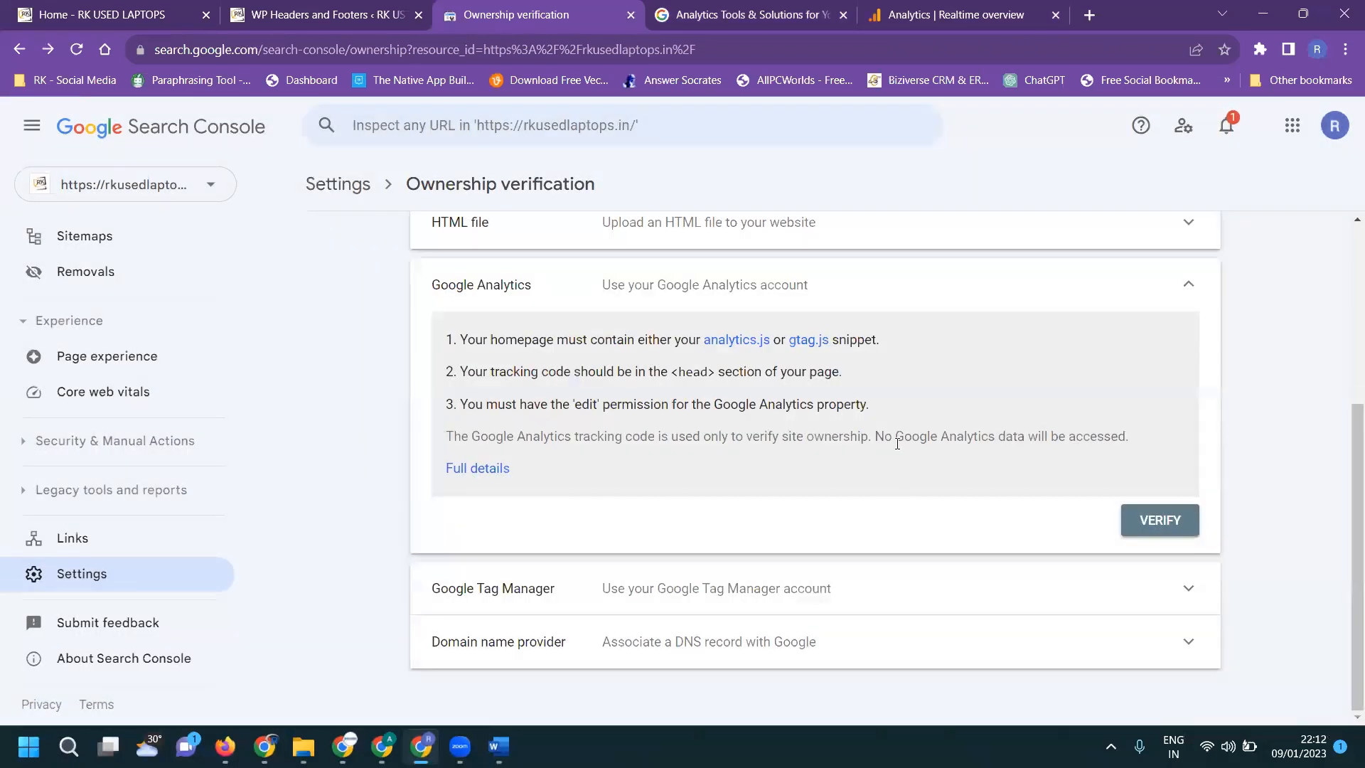
Consult the full details on Google Analytics verification, then return to the Search Console overview
click(476, 468)
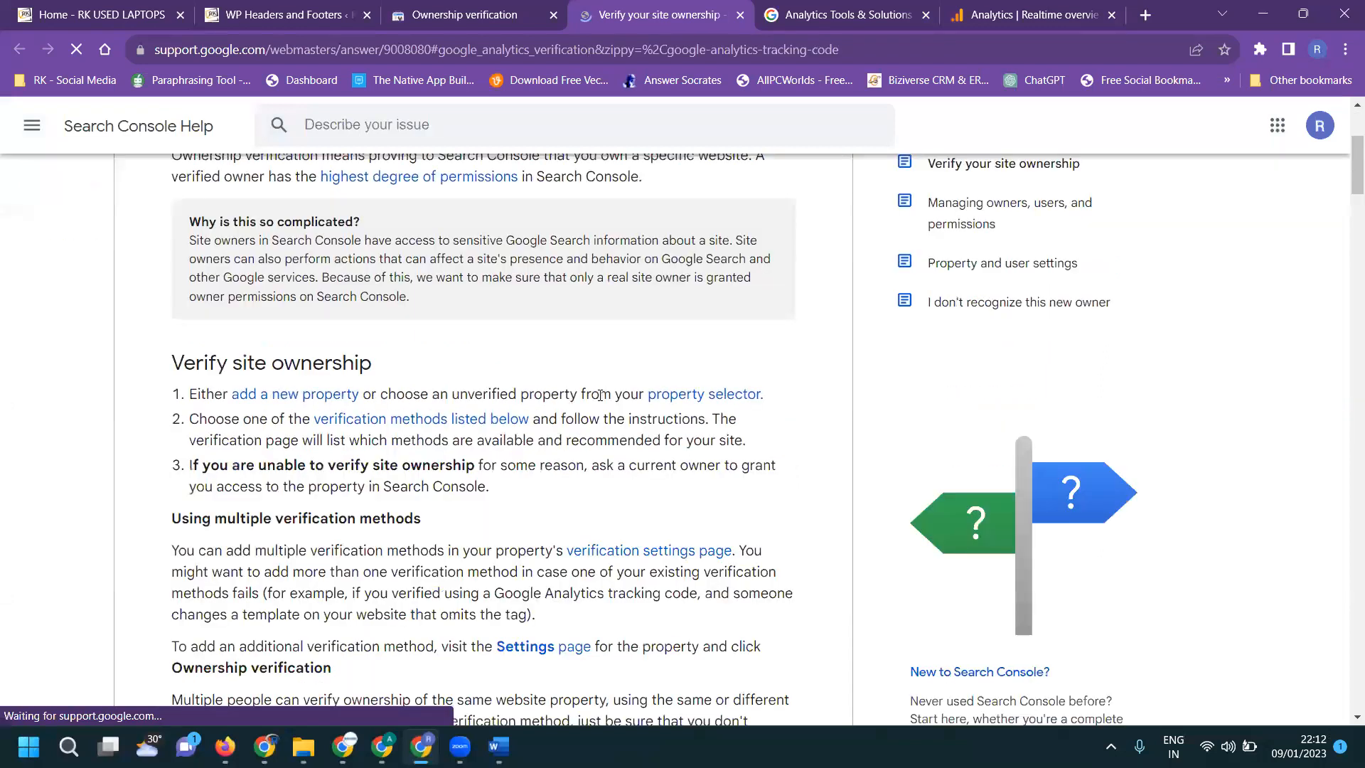
click(483, 14)
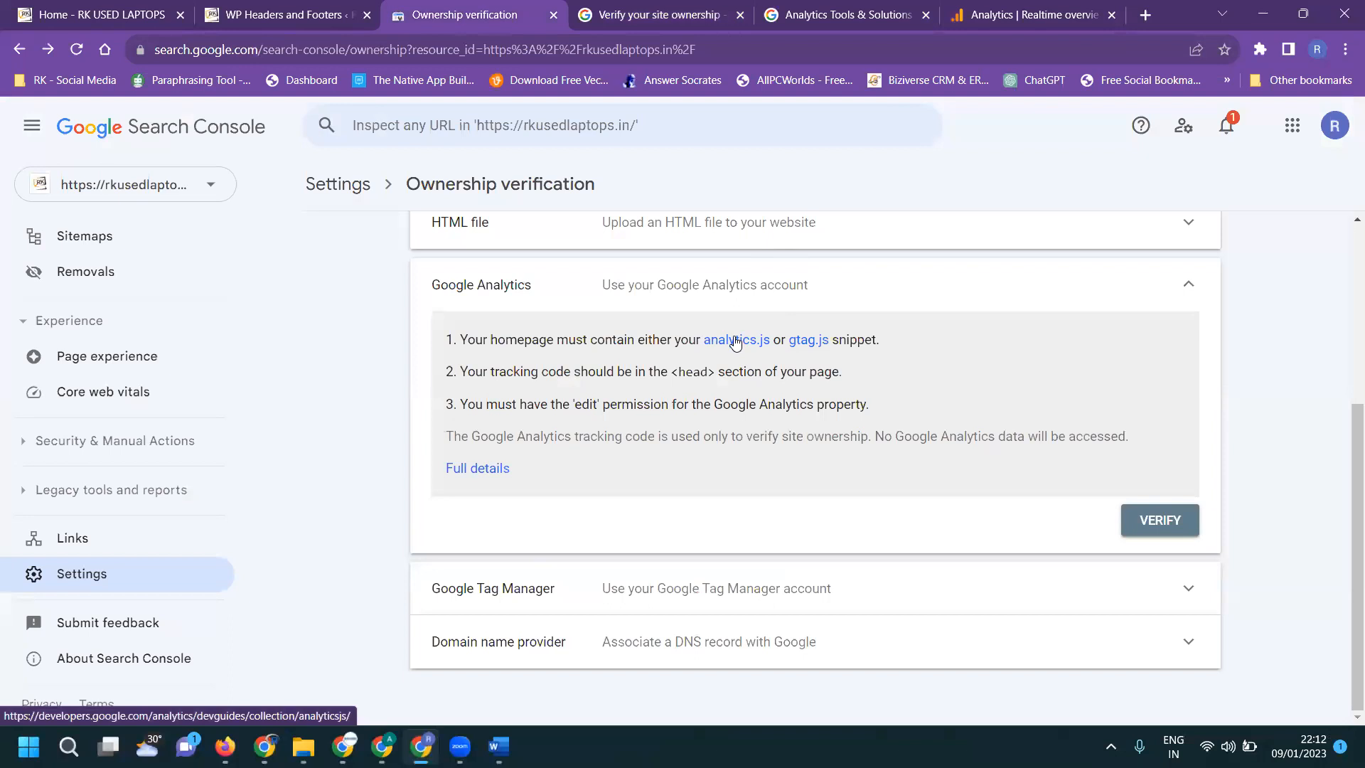
scroll(192, 291, up, 3)
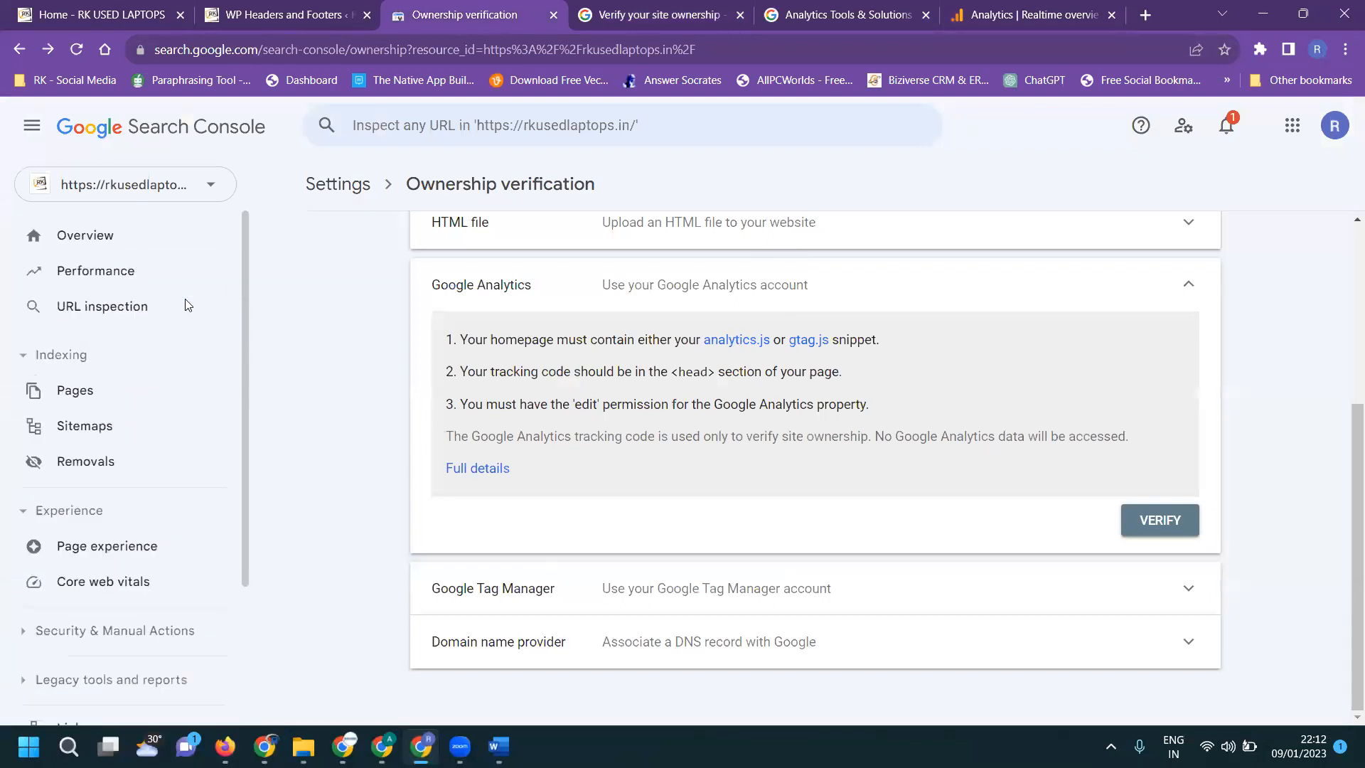
click(137, 238)
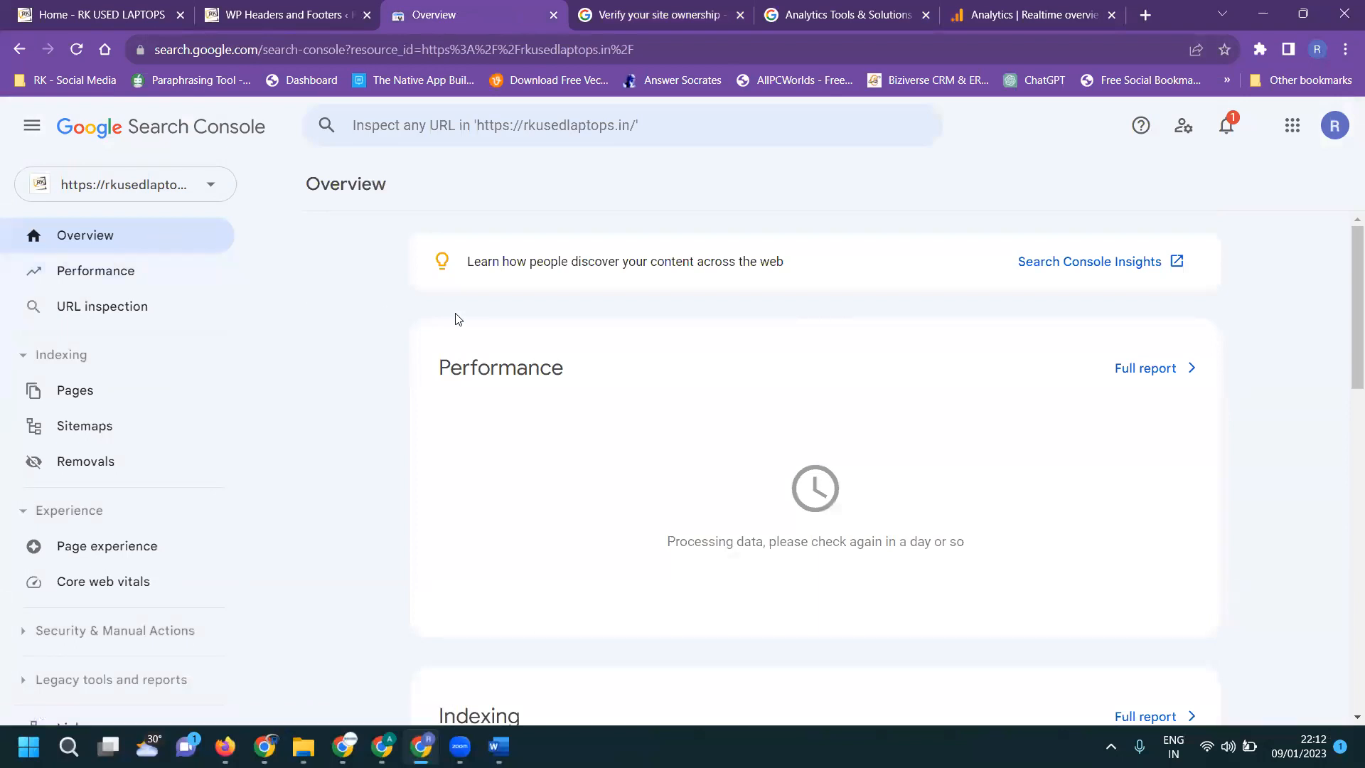
Switch to Google Analytics and choose the rk used laptops property in the rk used laptops account
click(1022, 14)
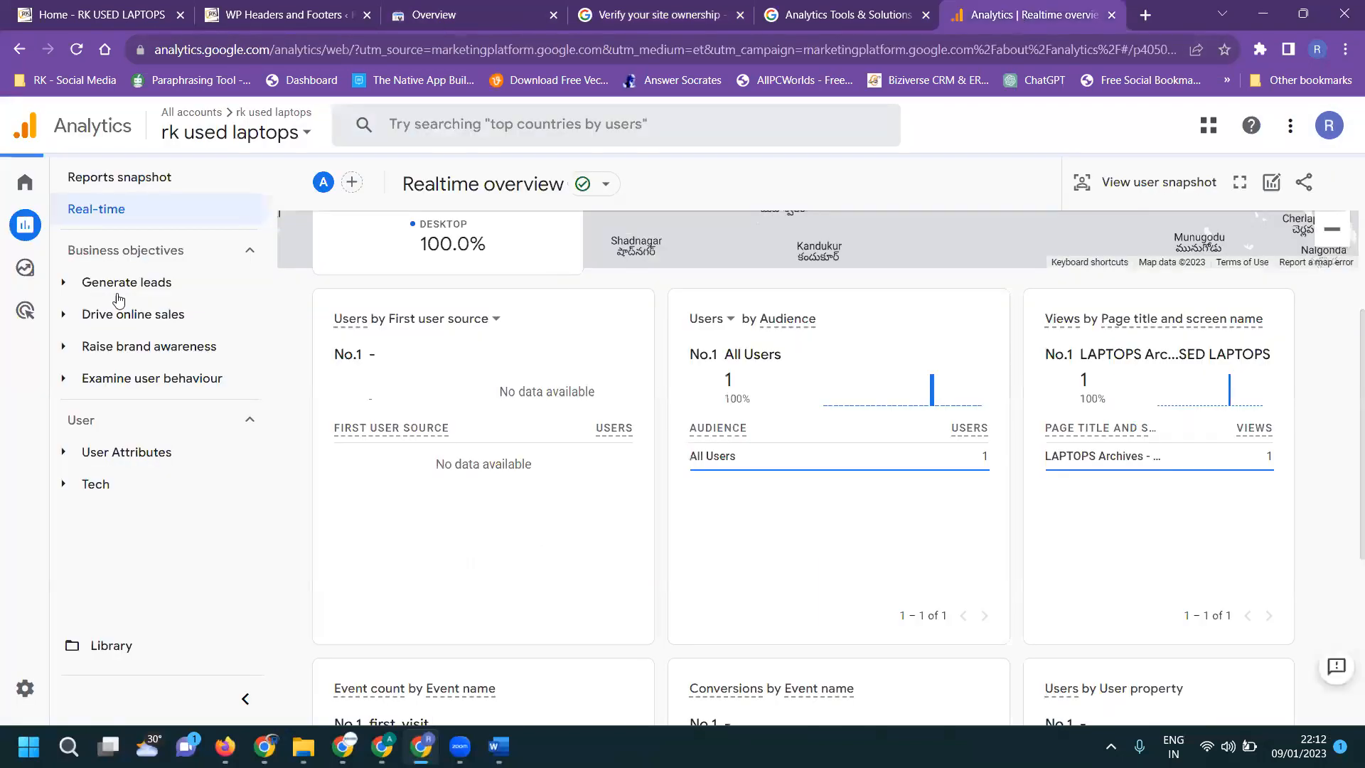
click(264, 134)
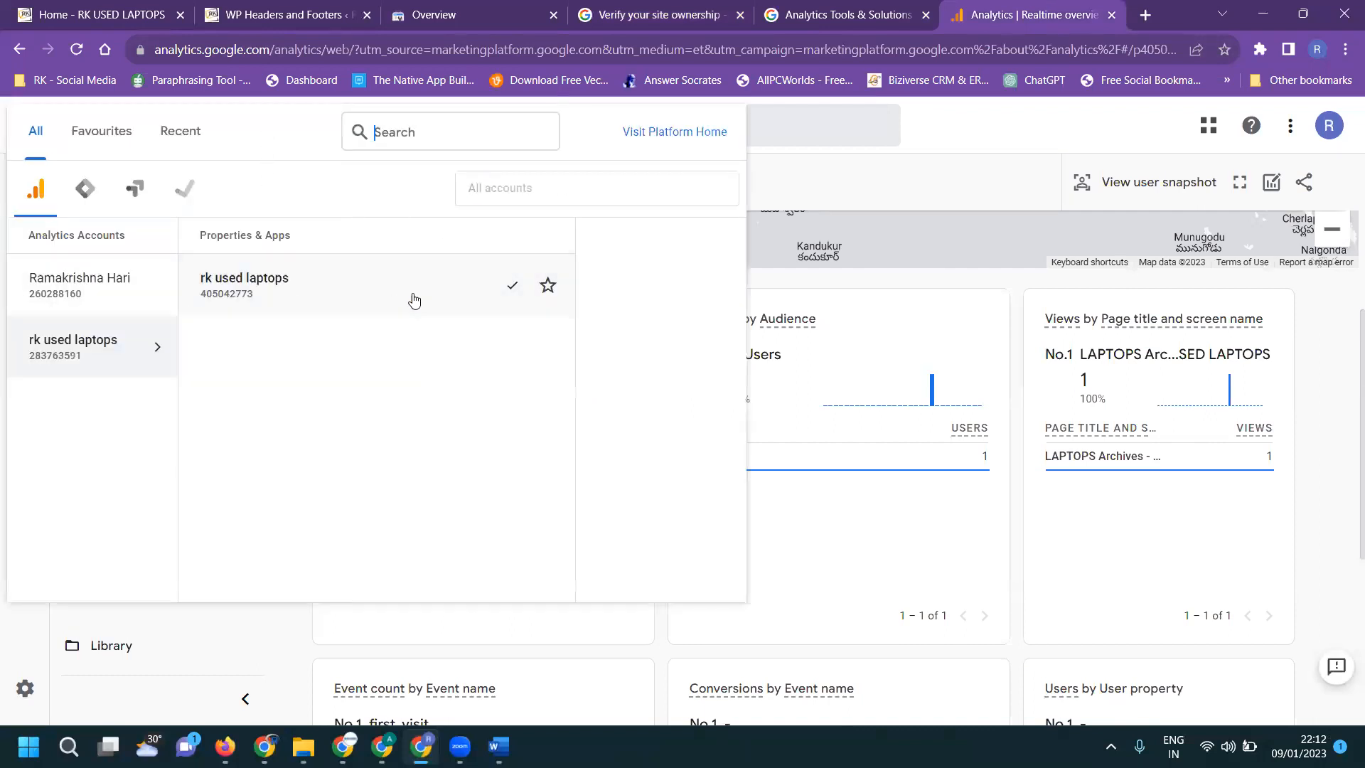
click(416, 297)
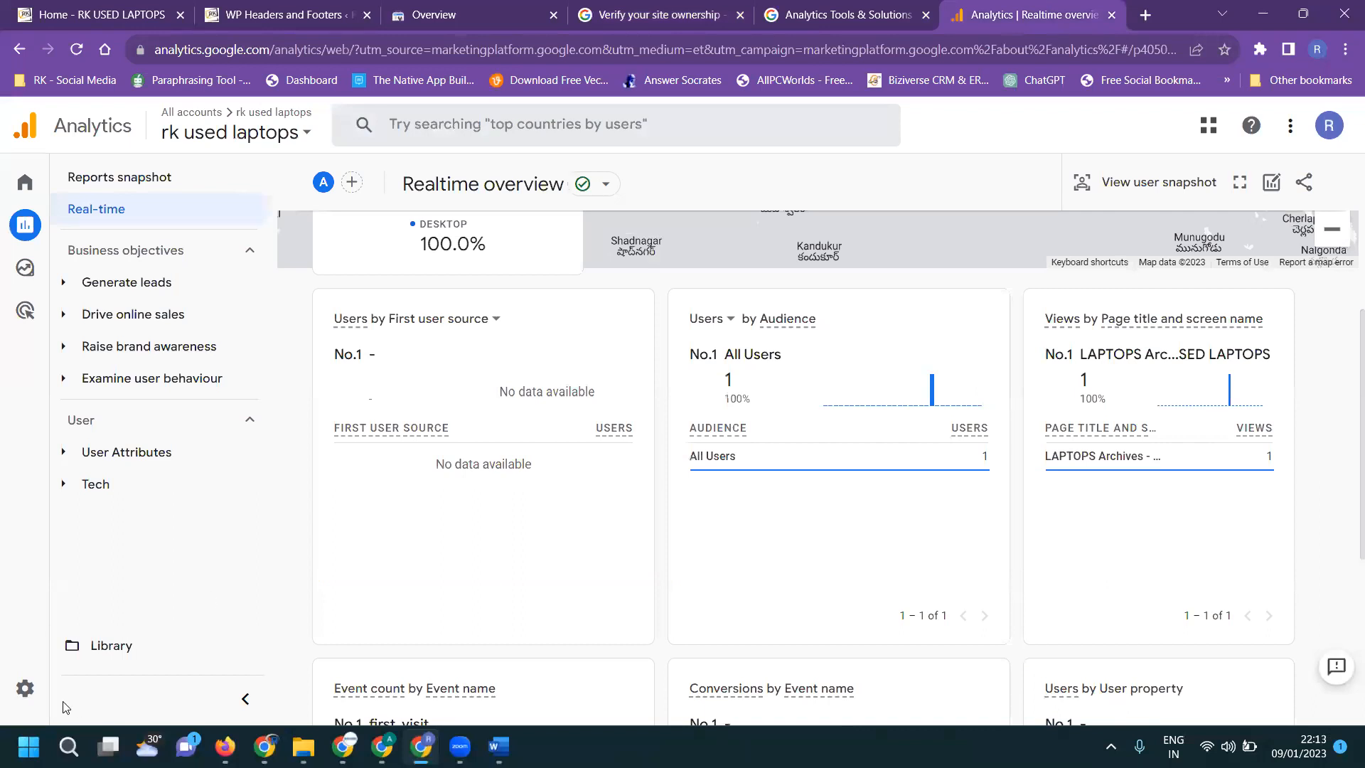
Open the Analytics admin settings and start creating a new property in the rk used laptops account
click(25, 687)
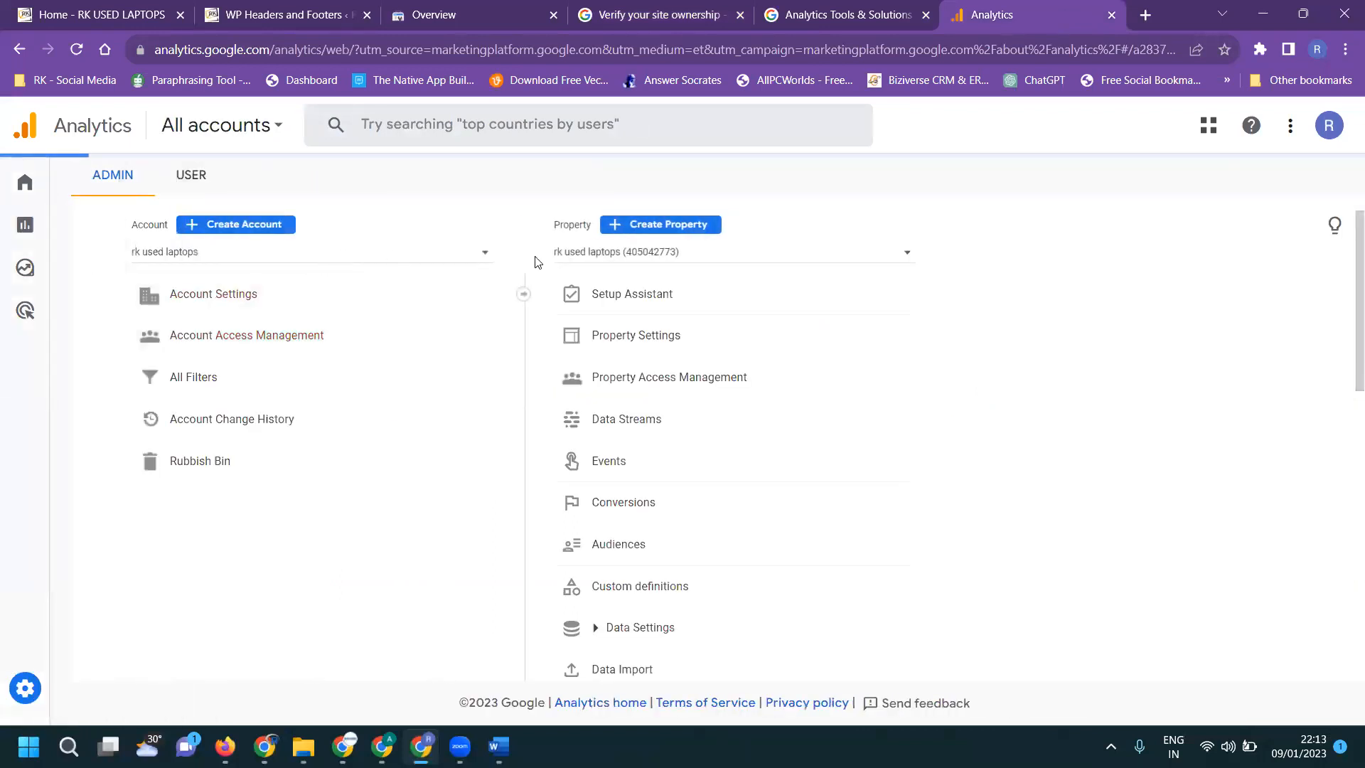
click(704, 256)
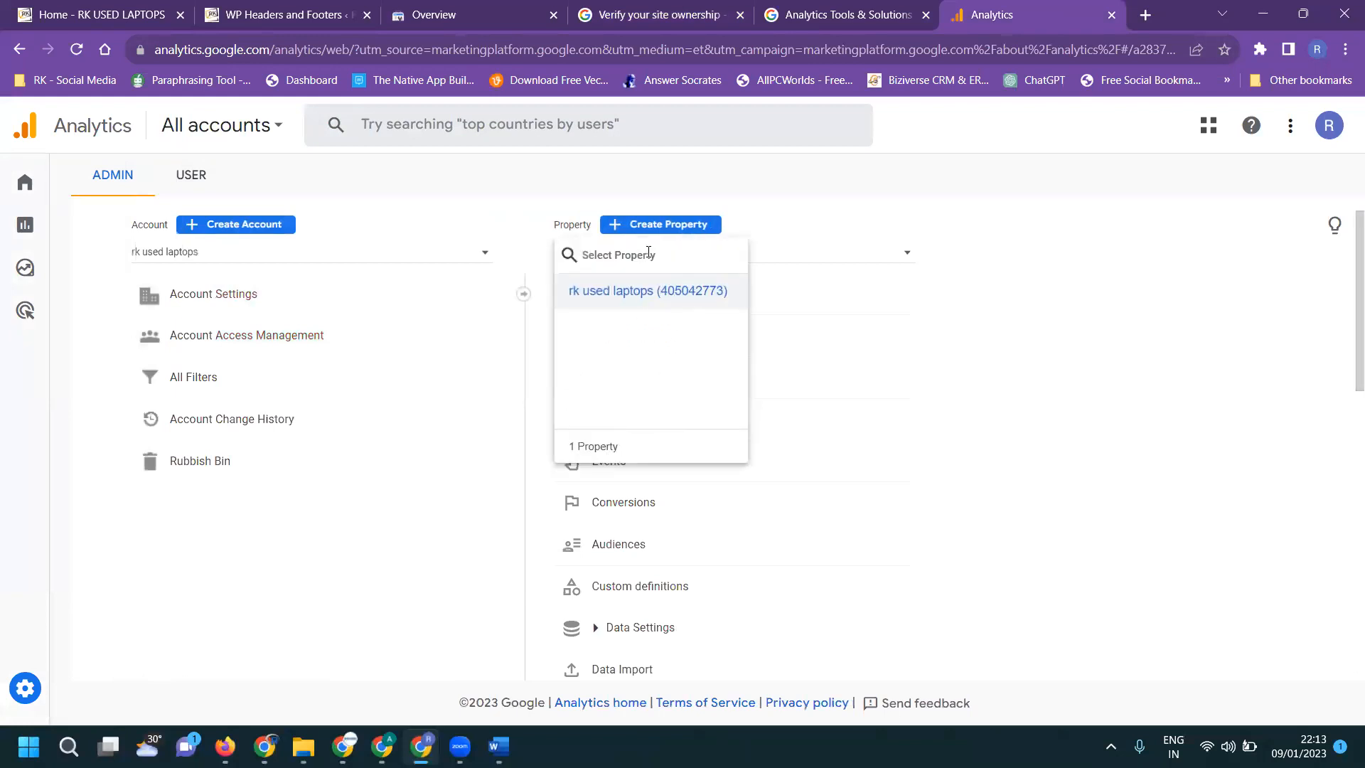
click(652, 226)
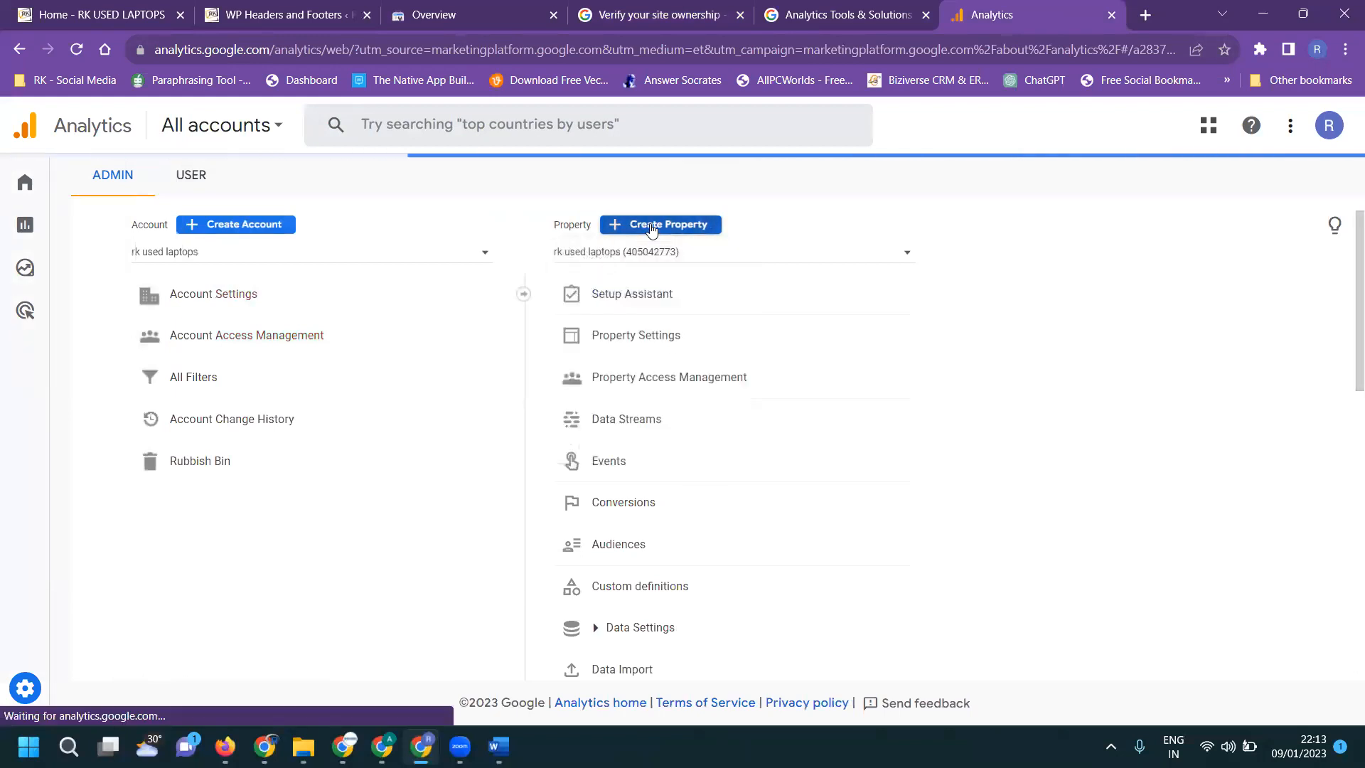
Show the new property's advanced options and enable creation of a Universal Analytics property
scroll(583, 381, down, 2)
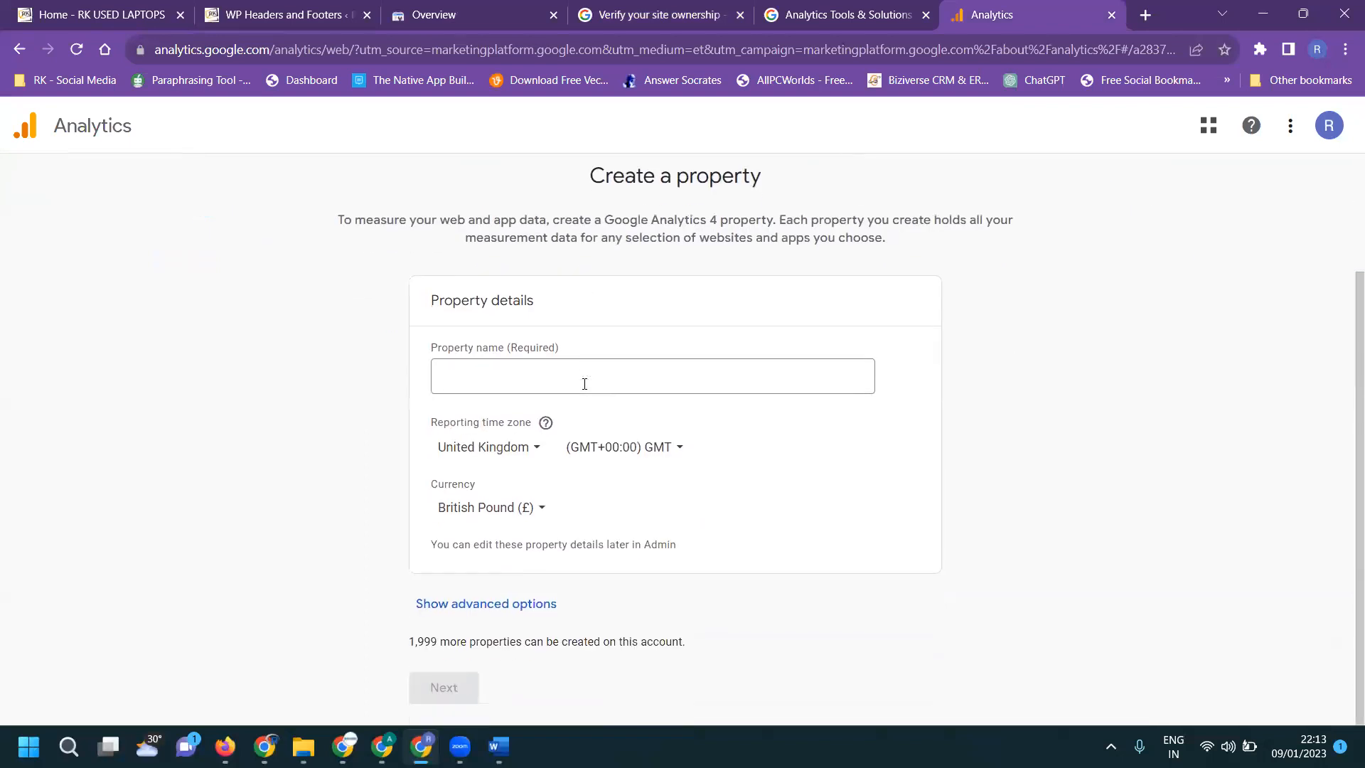
click(501, 604)
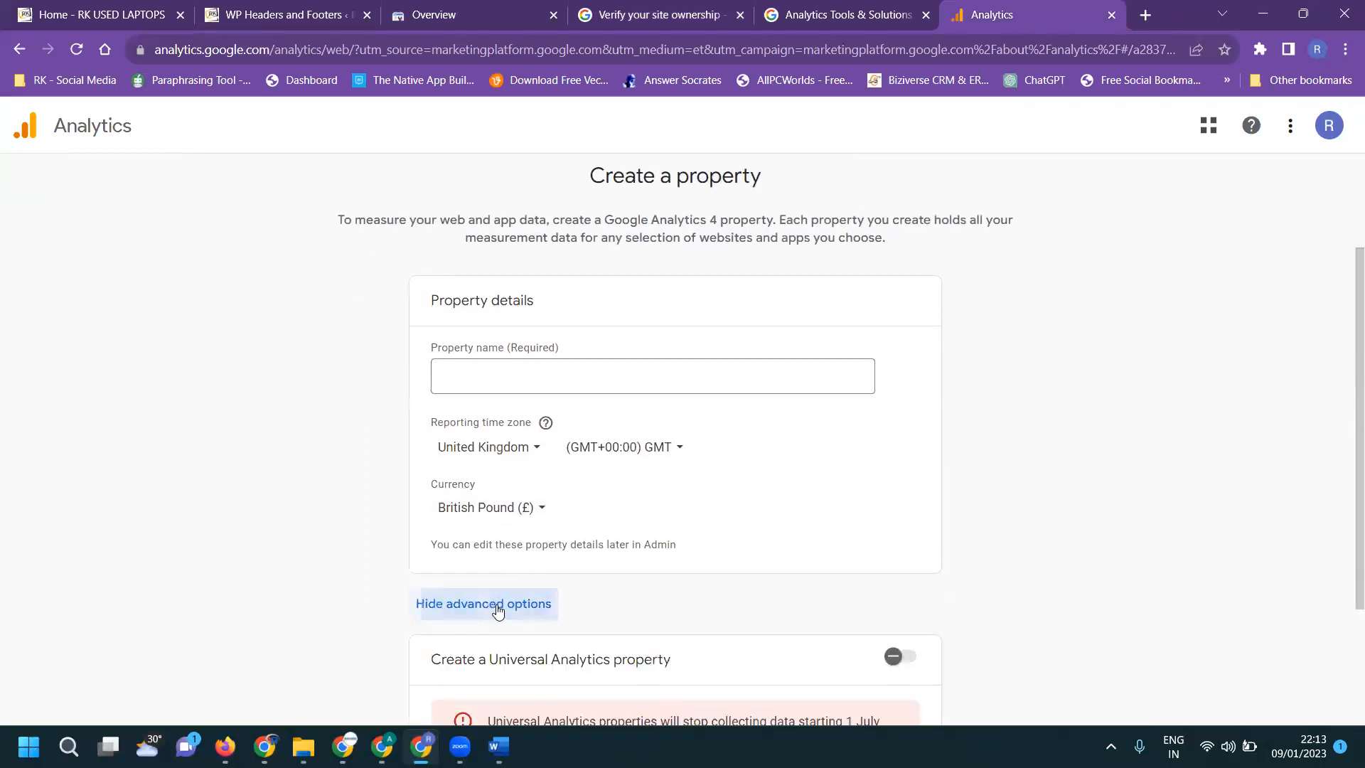
scroll(785, 480, down, 3)
click(897, 477)
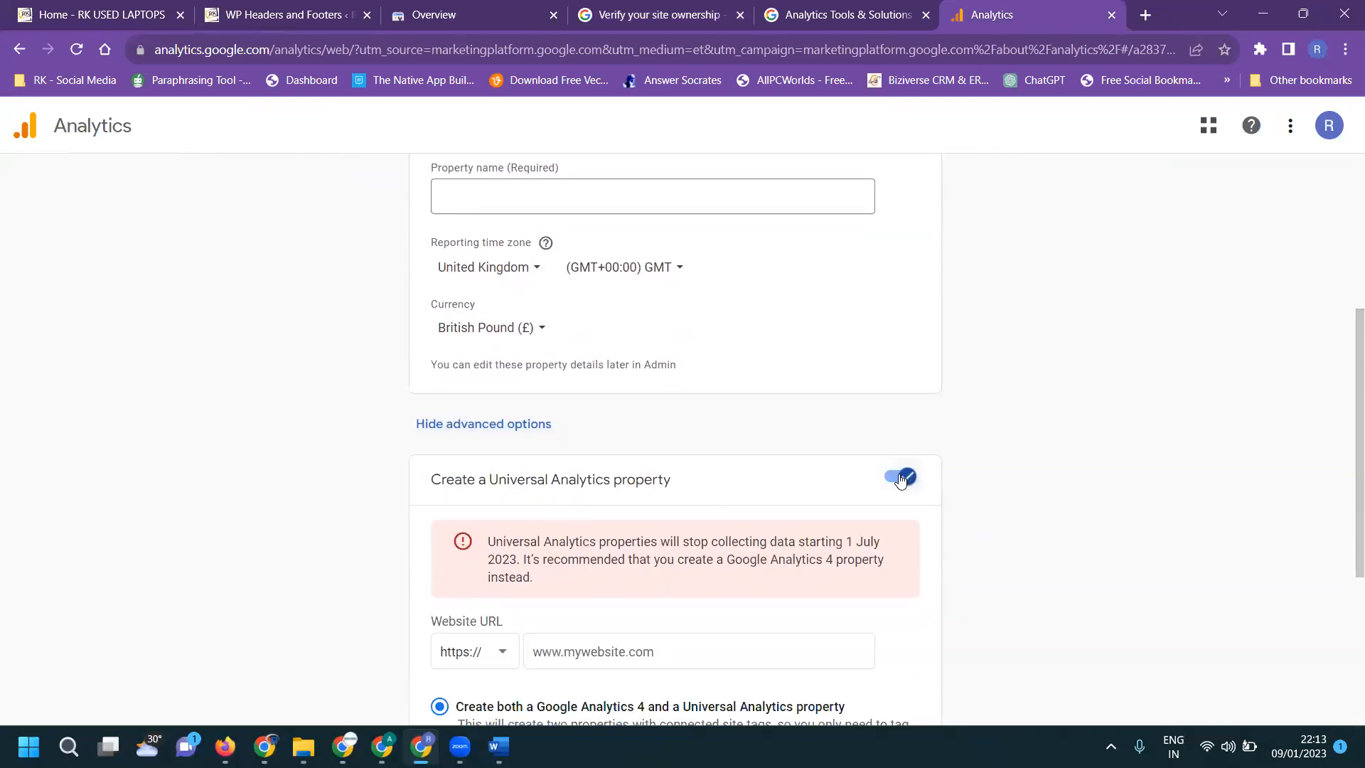
scroll(839, 475, down, 3)
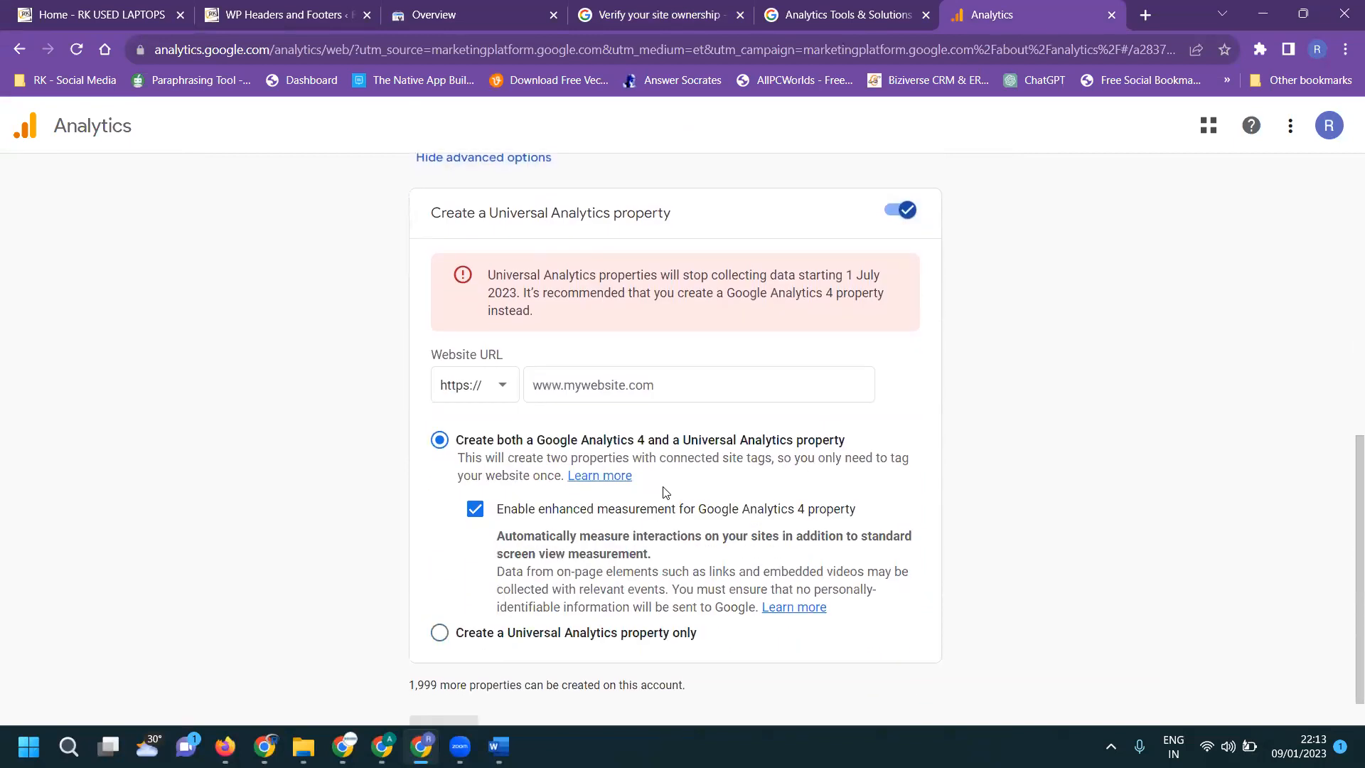
Copy the site's domain from its home page and enter rkusedlaptops.in as the Universal Analytics website URL
click(114, 8)
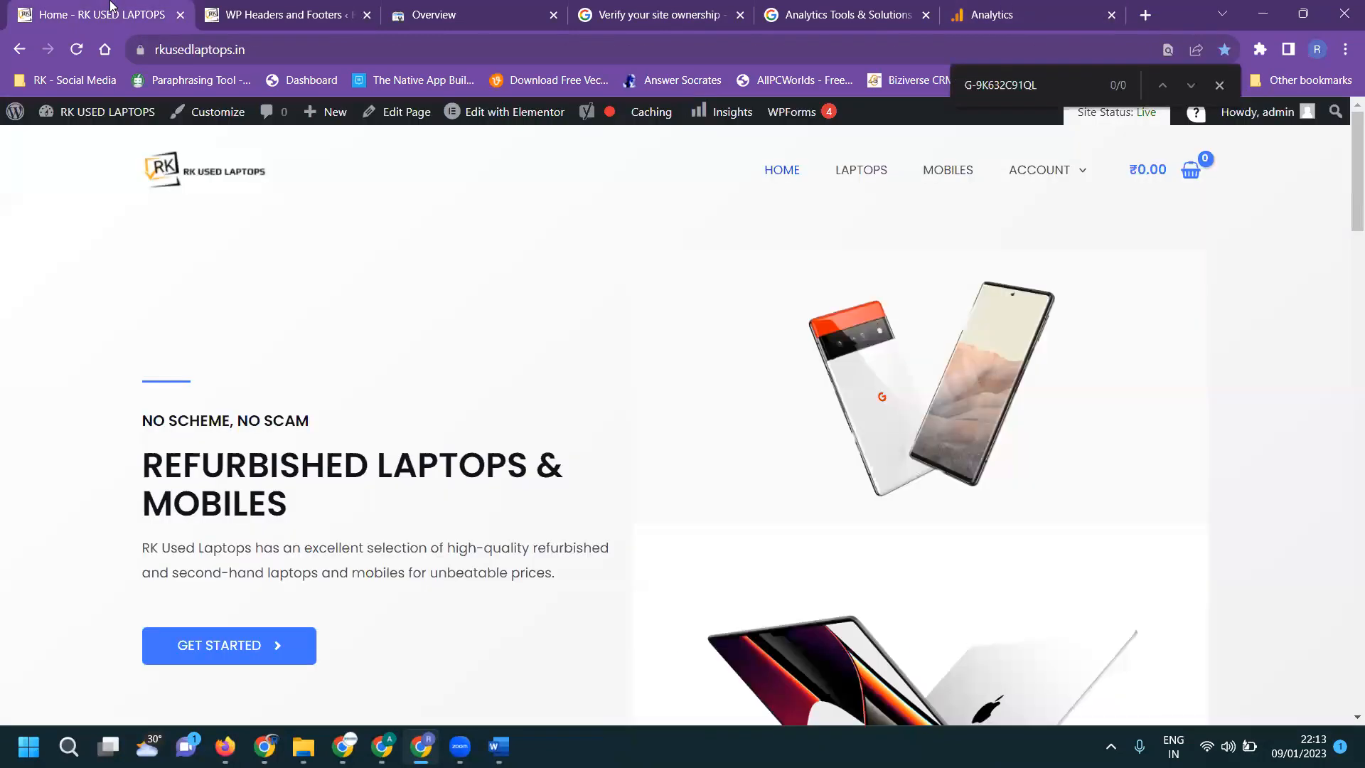
double_click(182, 45)
drag(307, 48, 205, 49)
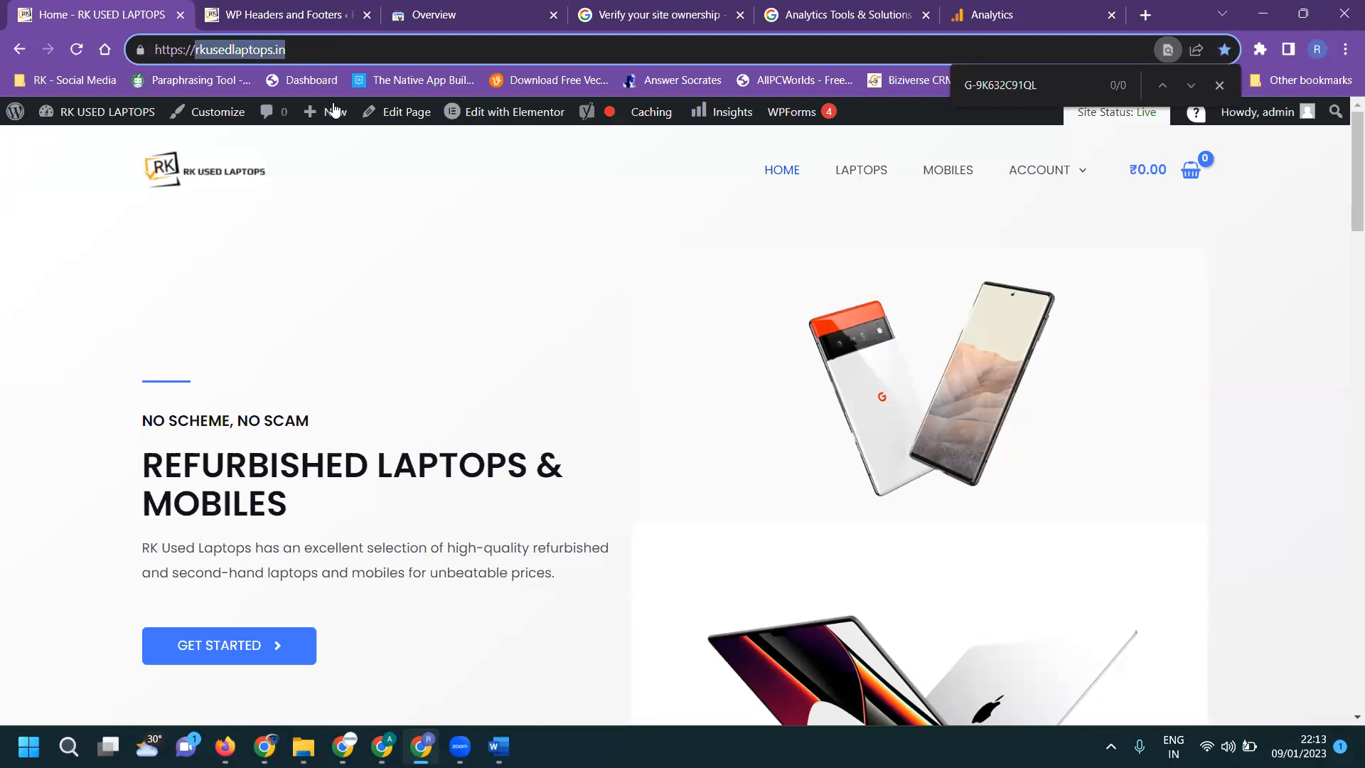
click(996, 14)
click(639, 389)
text(rkusedlaptops.in)
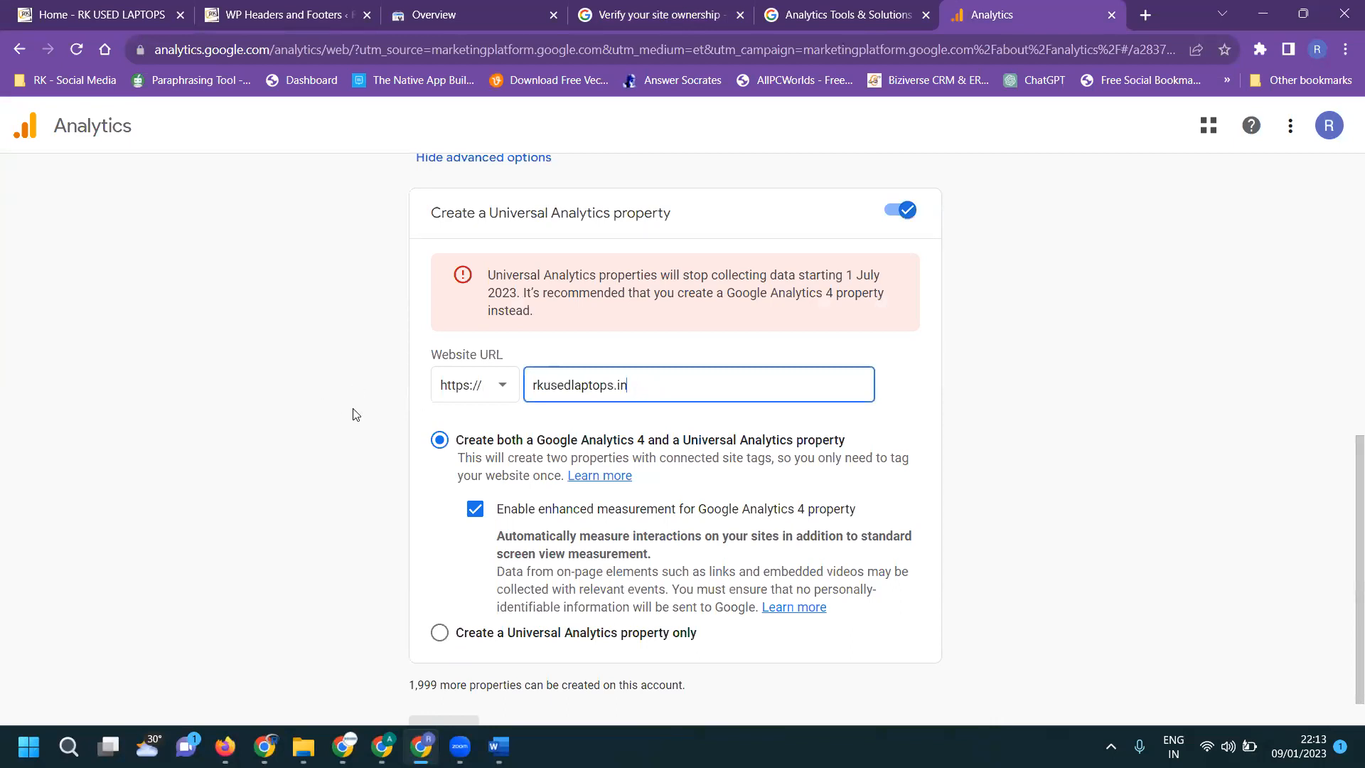
scroll(355, 415, down, 1)
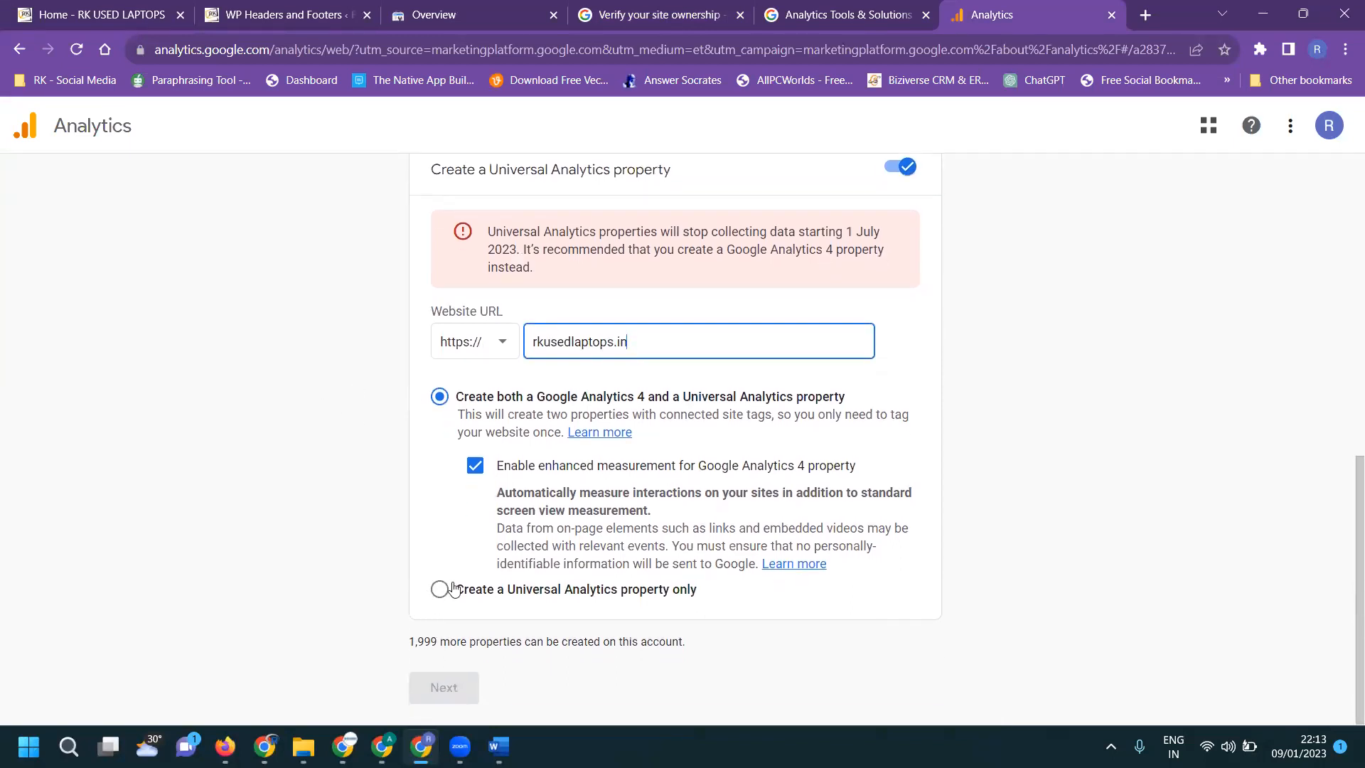
click(406, 398)
Set the new property's reporting time zone country to India
scroll(409, 402, up, 8)
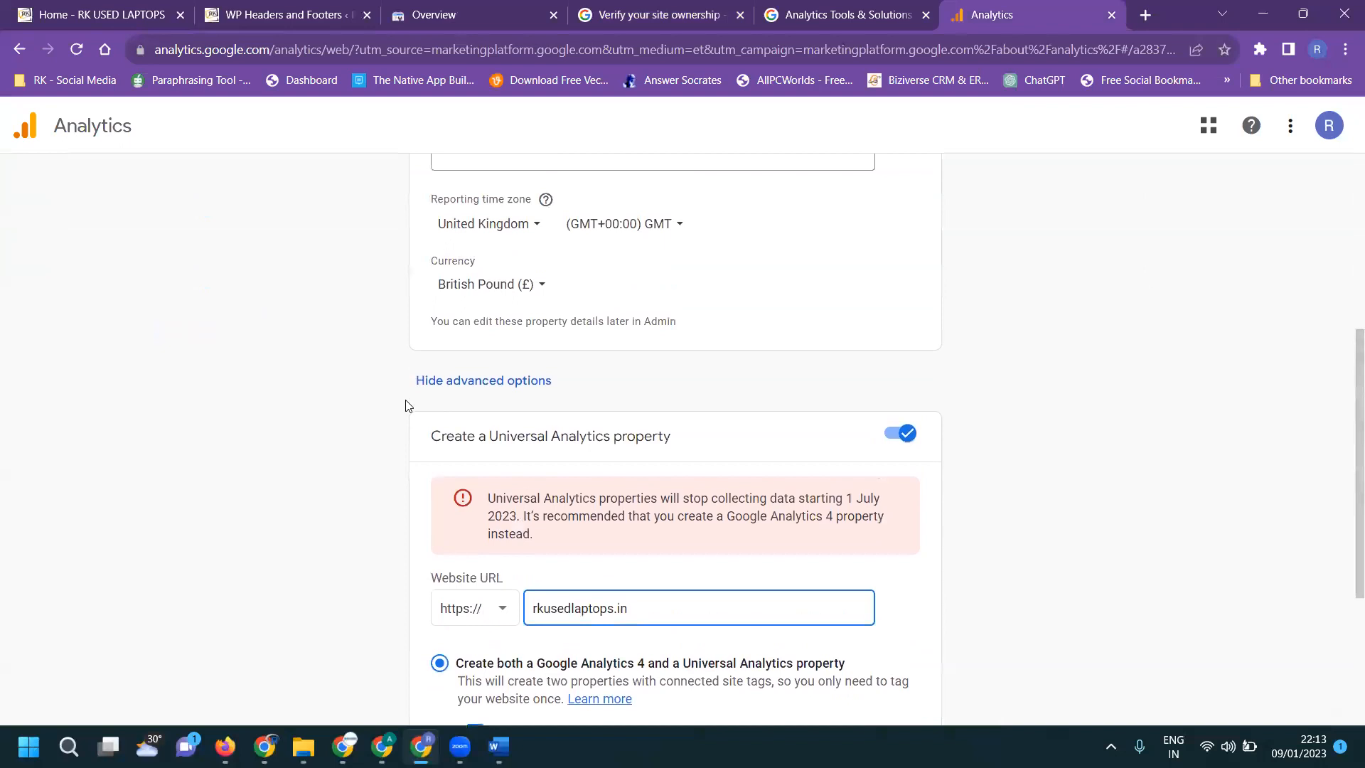
scroll(531, 450, down, 1)
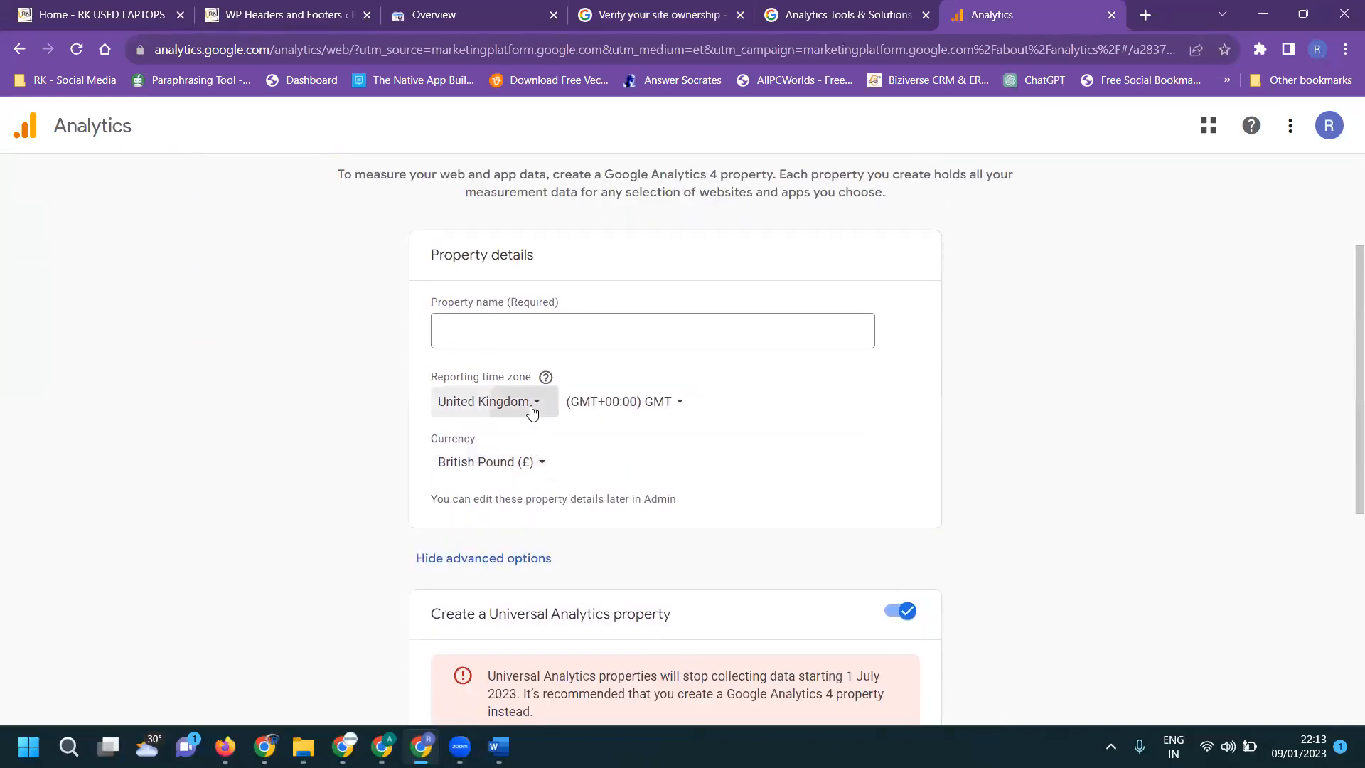
click(533, 402)
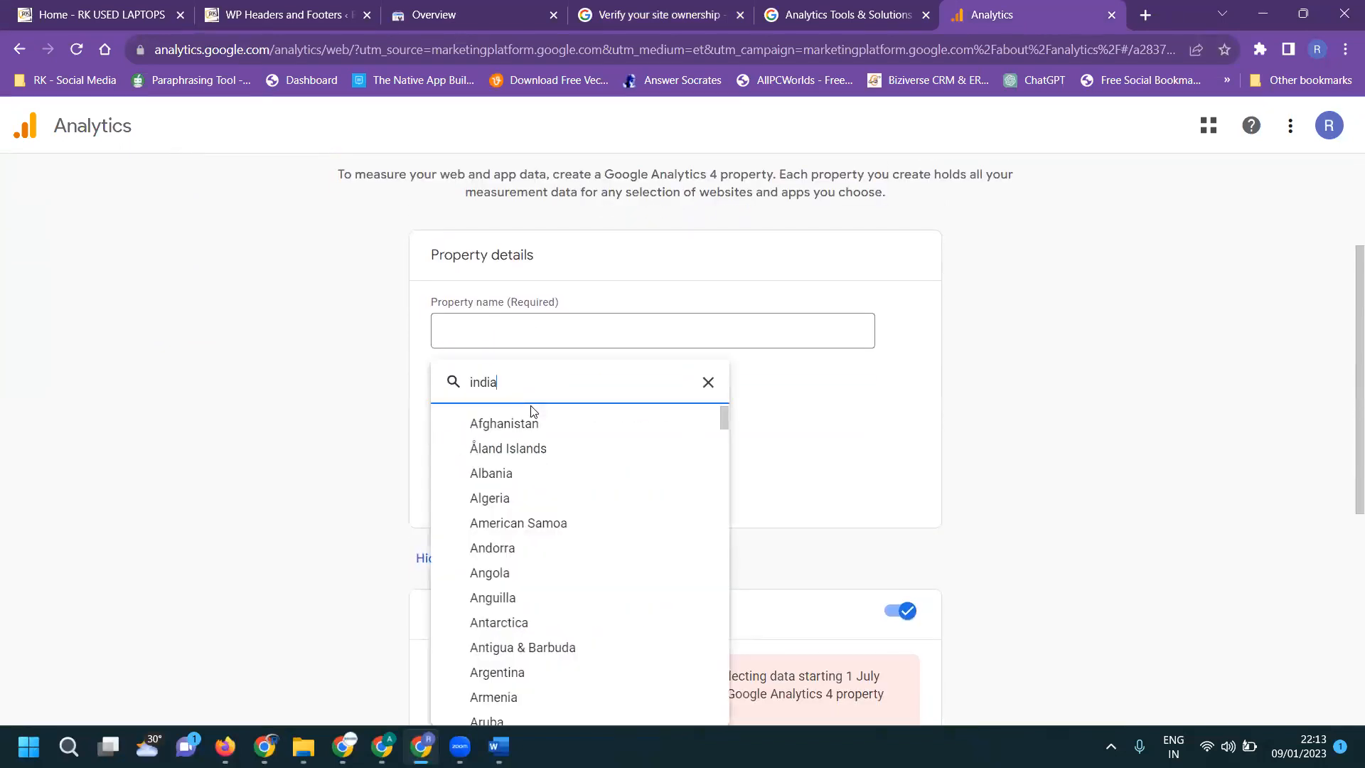
click(532, 450)
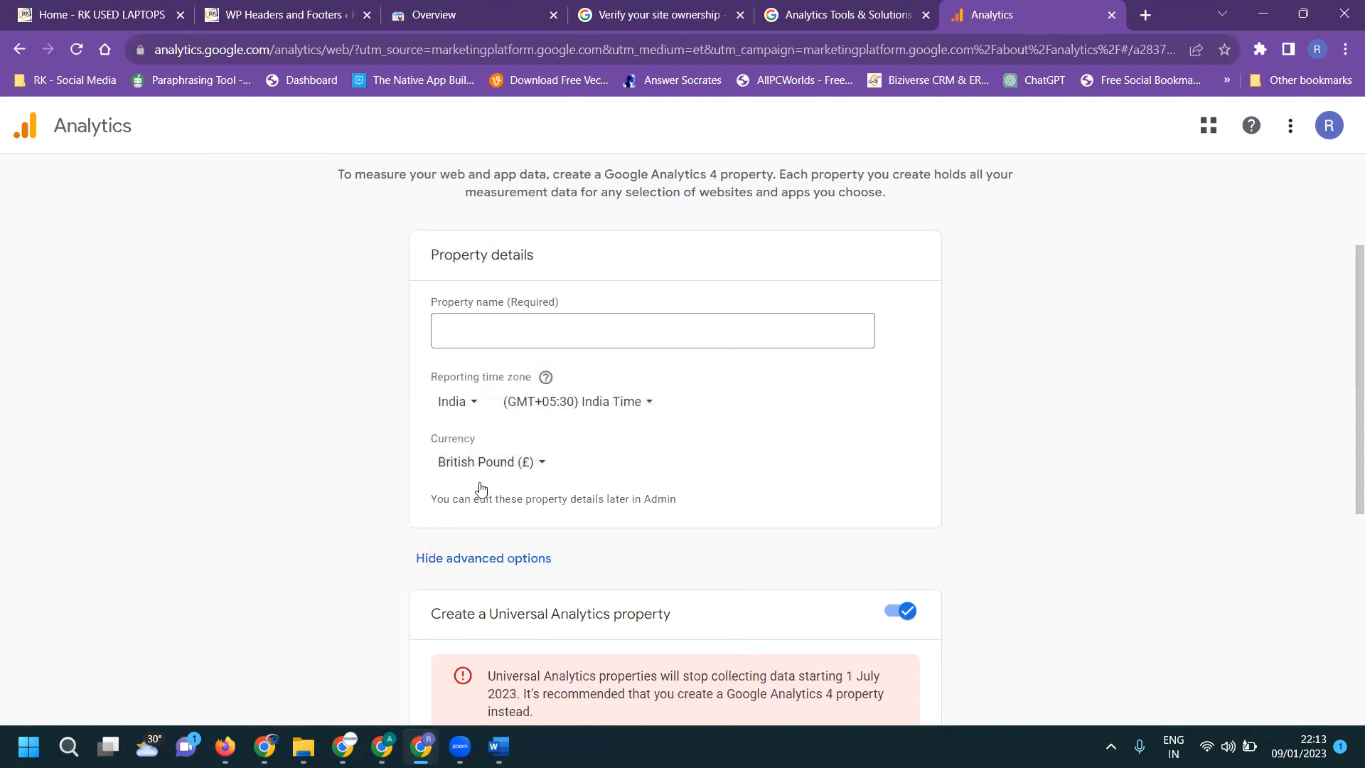
Copy the site's domain from its home page and name the new property "rkusedlaptops ua"
click(125, 8)
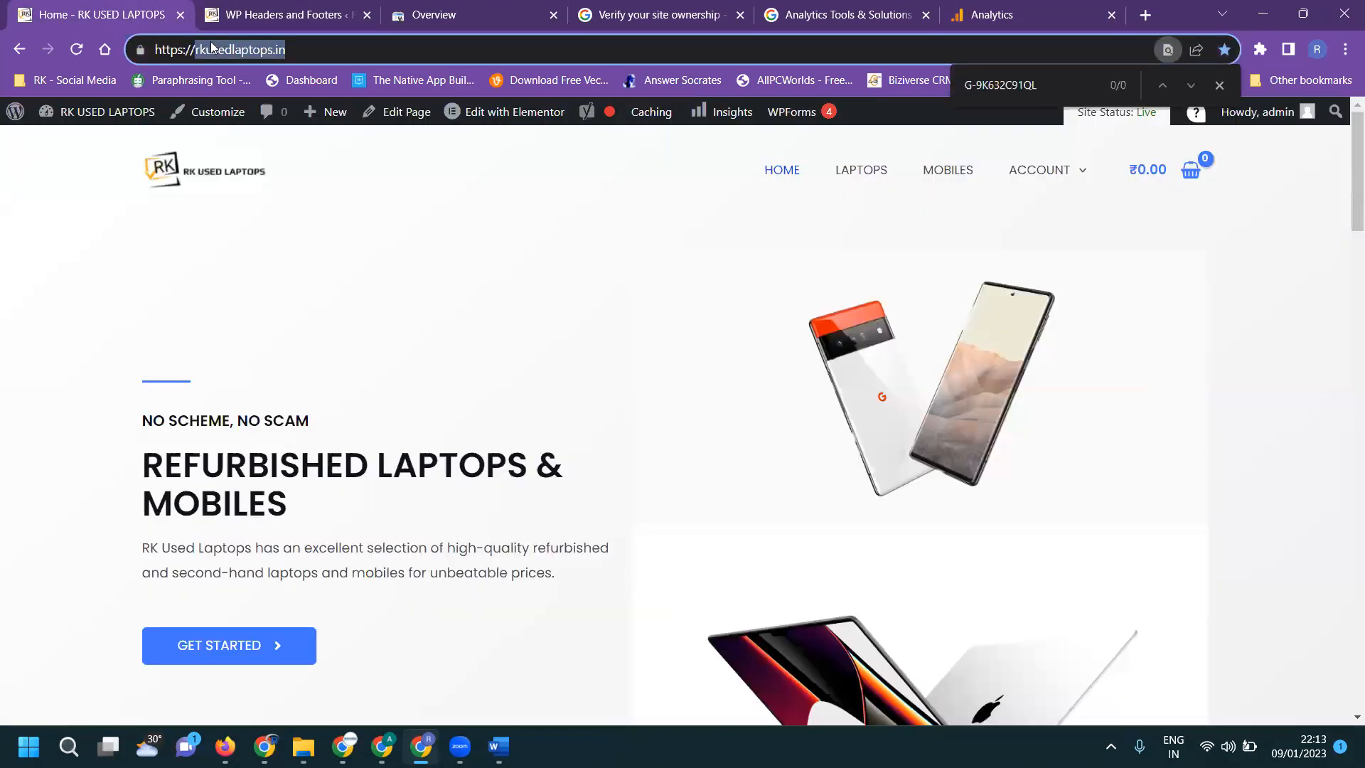
double_click(236, 51)
key(ctrl+c)
click(1032, 9)
click(516, 326)
key(ctrl+v)
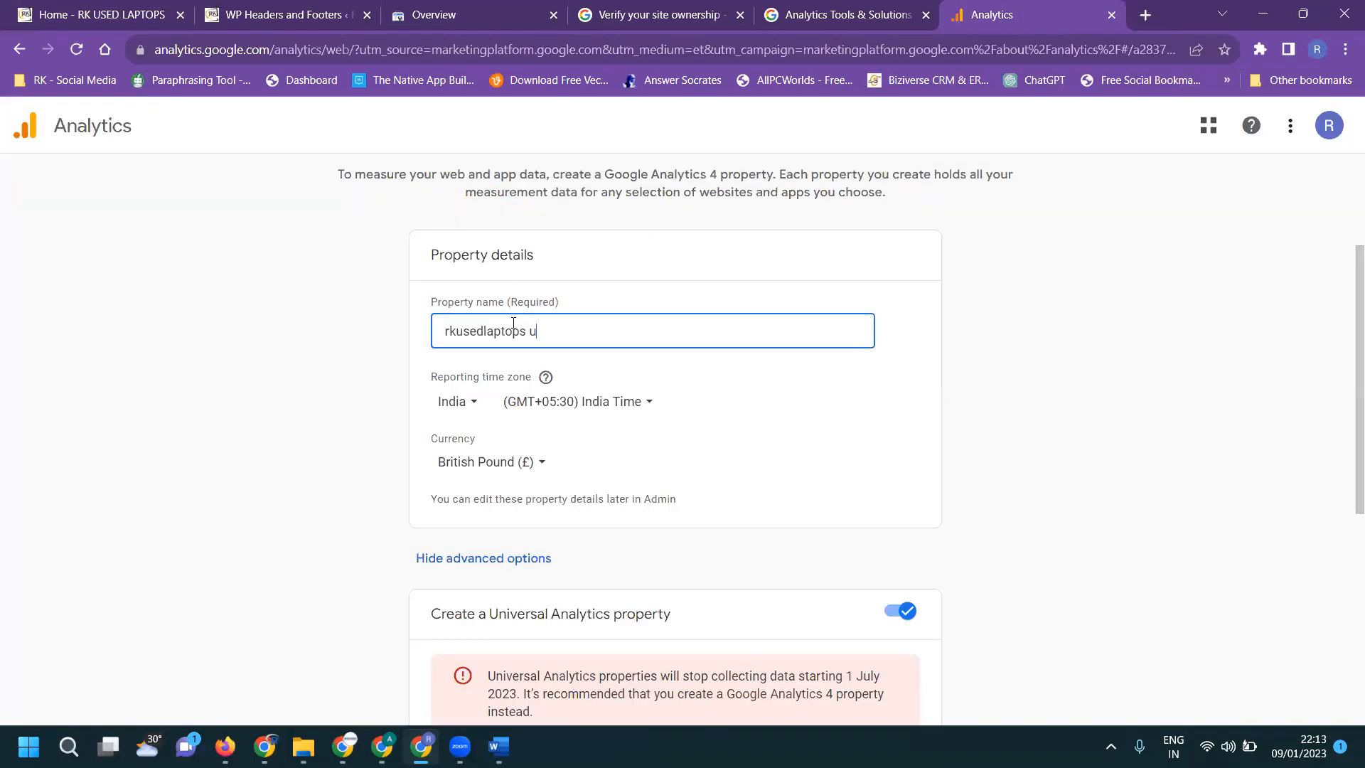
Set the property's currency to Indian Rupee and continue to the business details
scroll(477, 326, down, 3)
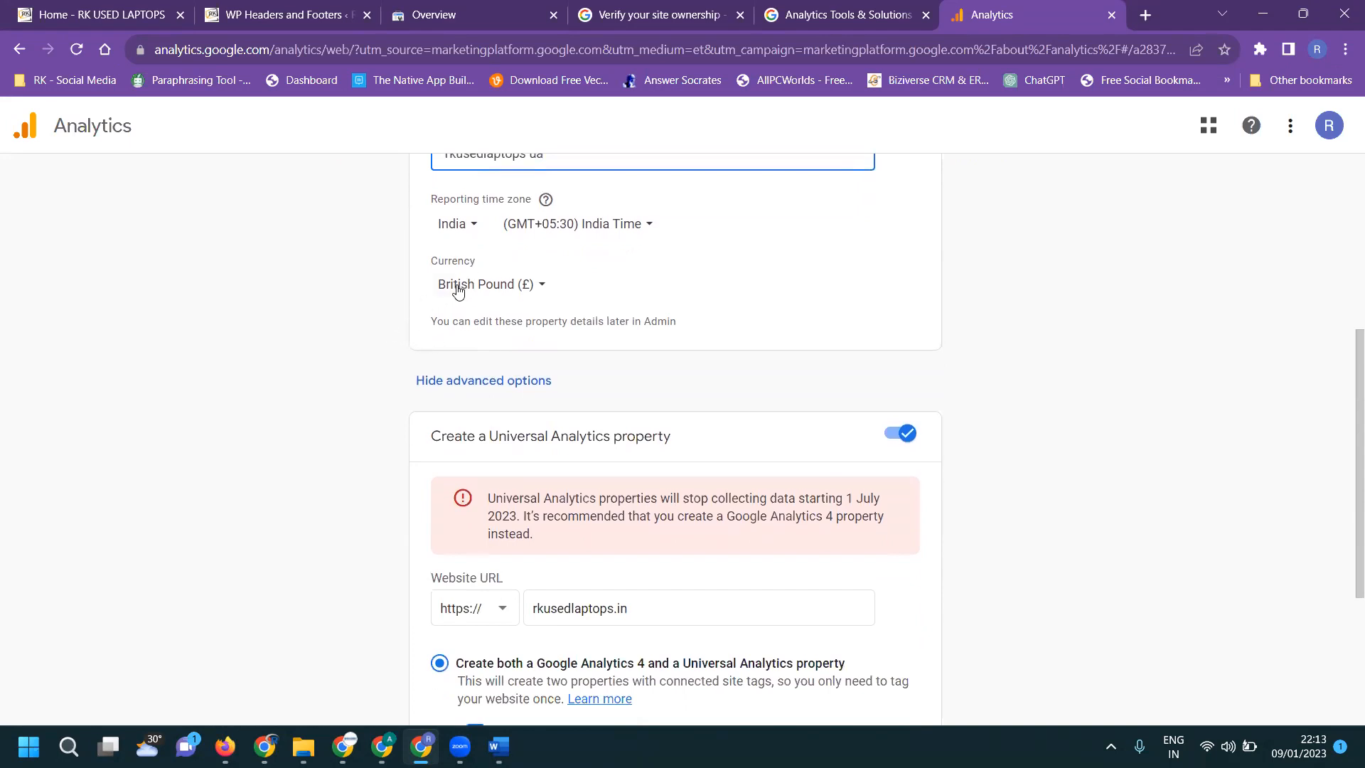
click(463, 288)
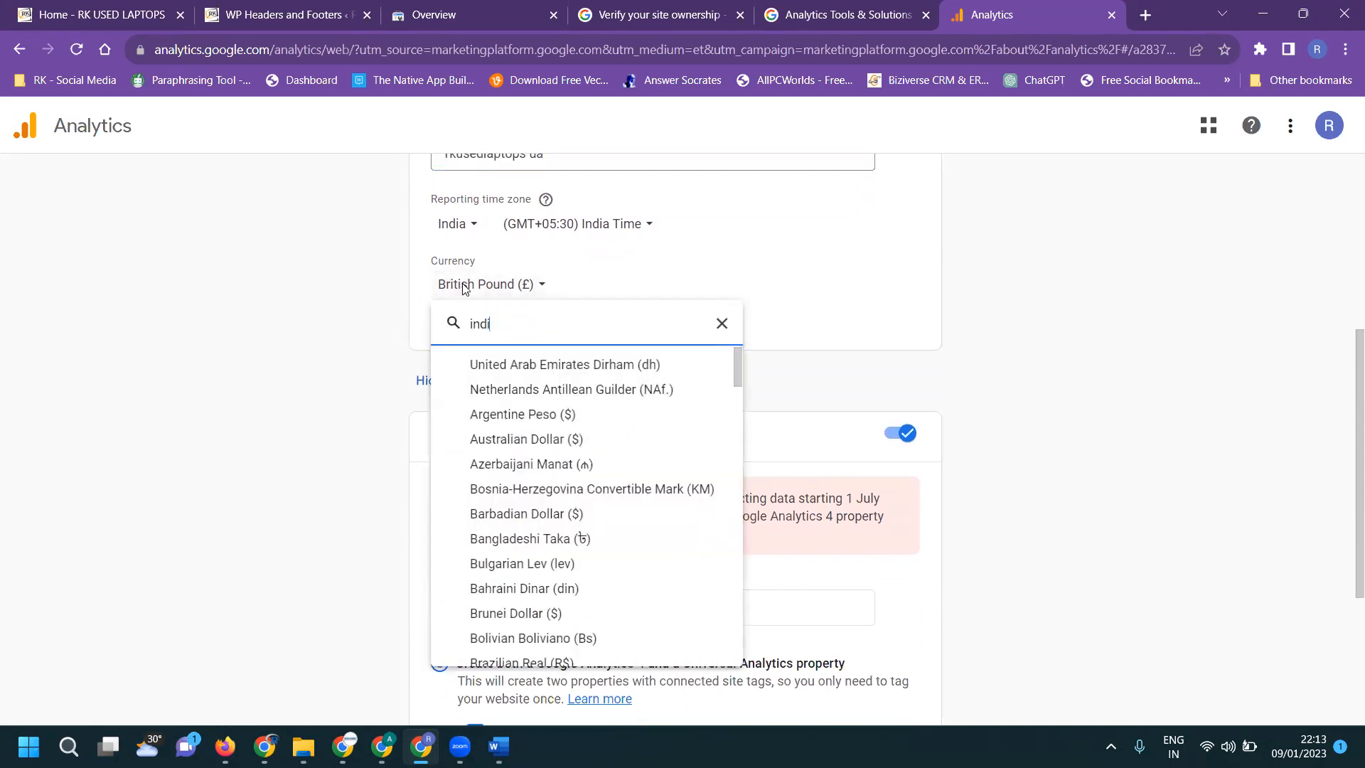
click(486, 363)
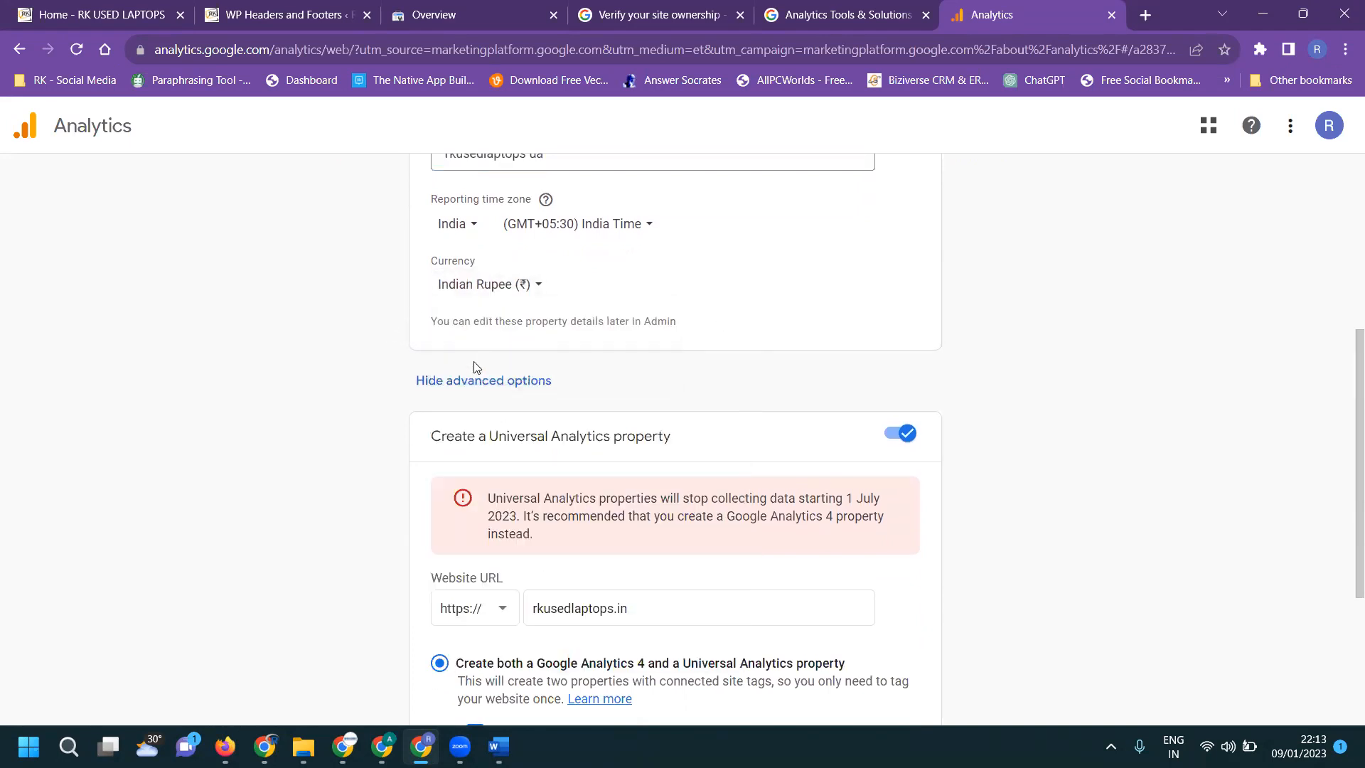
scroll(331, 395, down, 4)
click(460, 684)
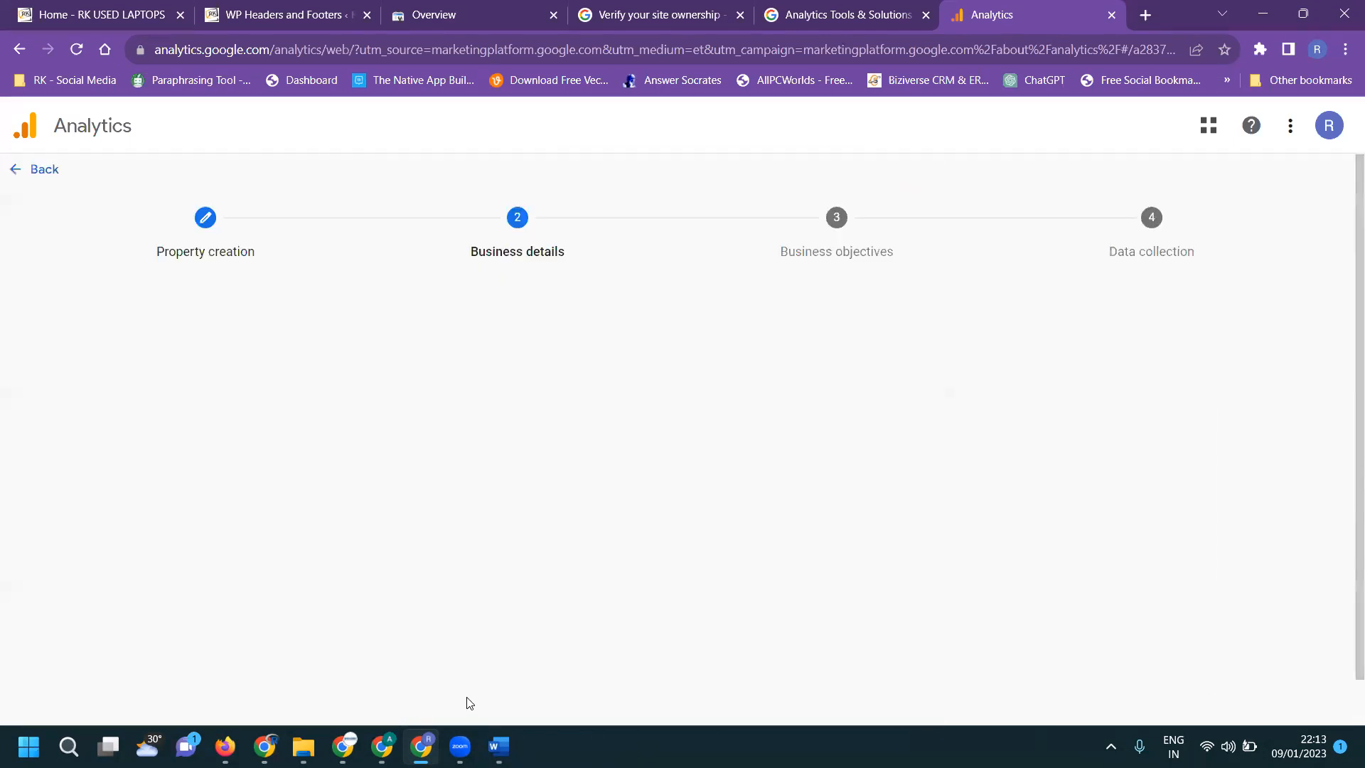
Describe the business as small with 1 to 10 employees in the Business & industrial category, and continue to the objectives
click(440, 586)
click(469, 518)
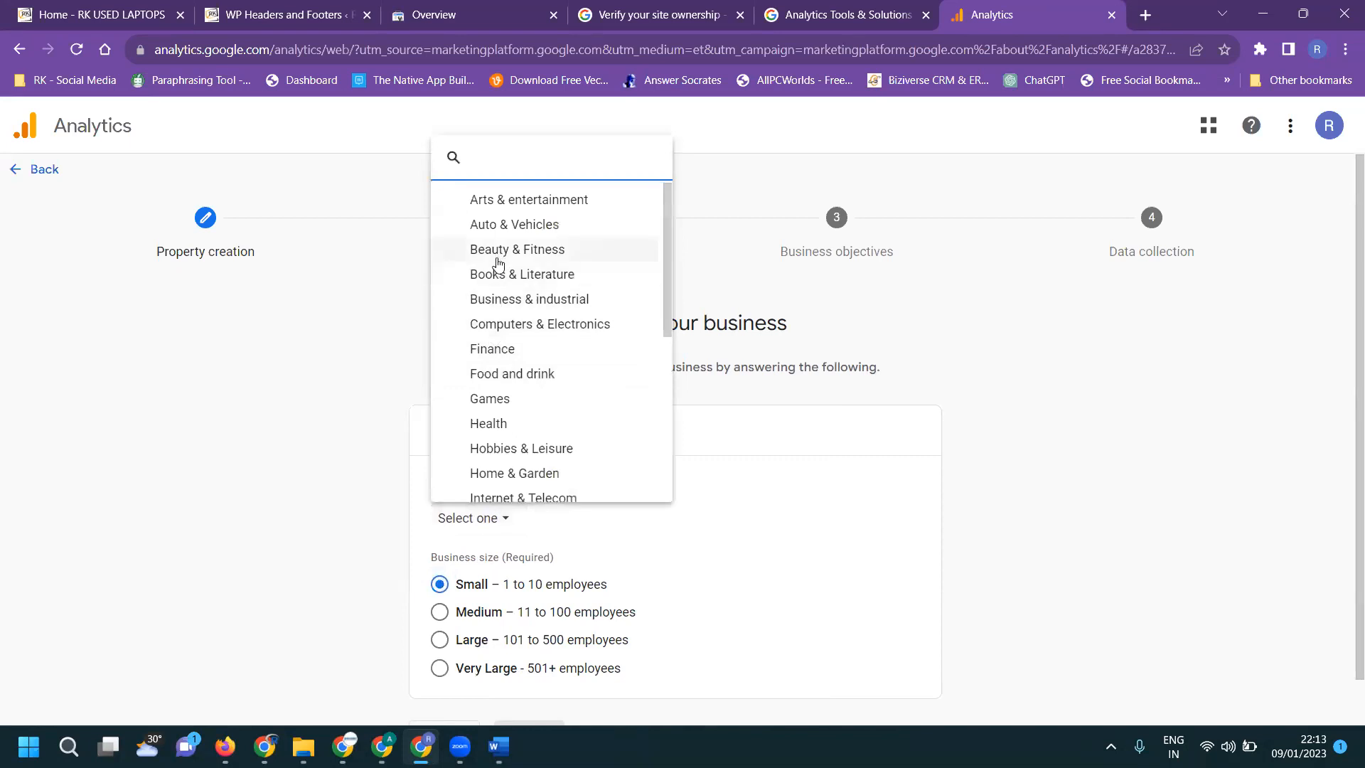
click(493, 298)
scroll(323, 451, down, 2)
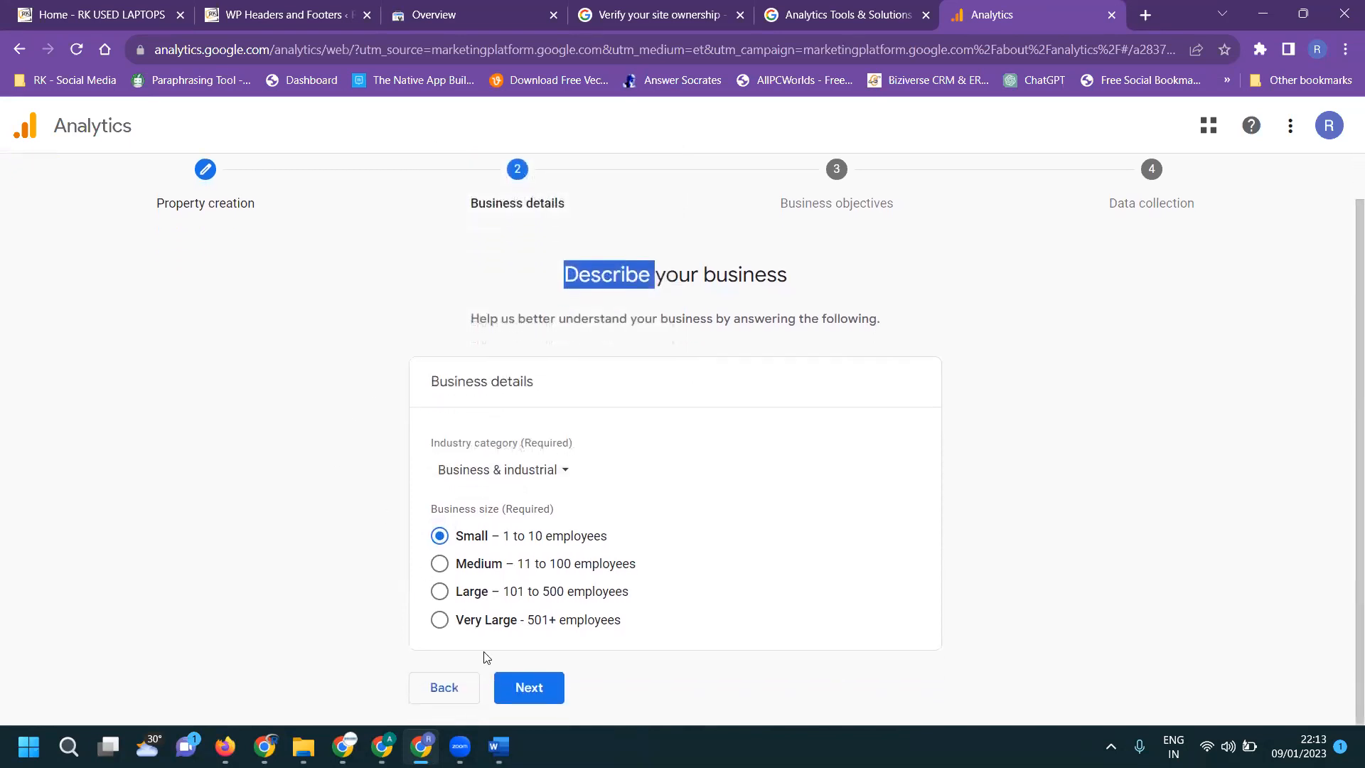
click(528, 688)
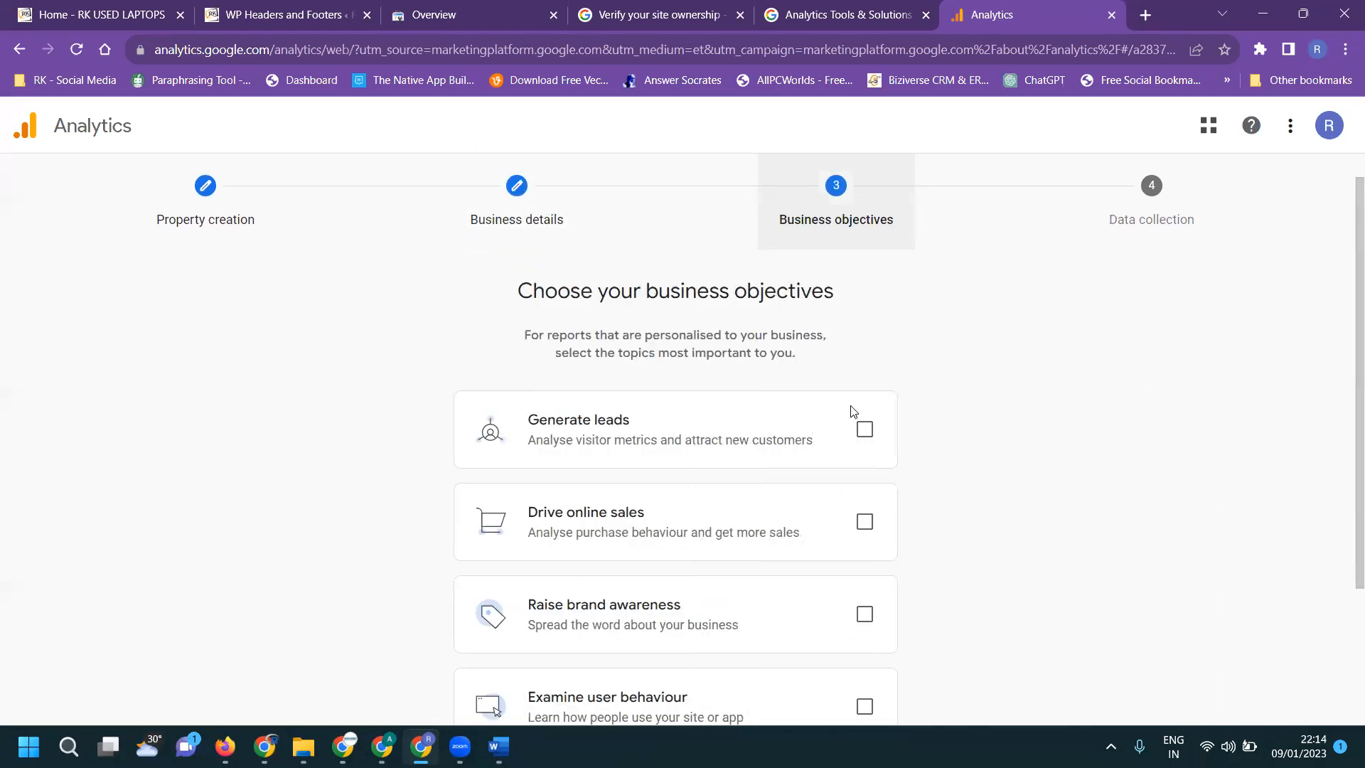
Choose lead generation, online sales, brand awareness and user behaviour as business objectives, and create the property
click(864, 429)
click(865, 522)
click(865, 614)
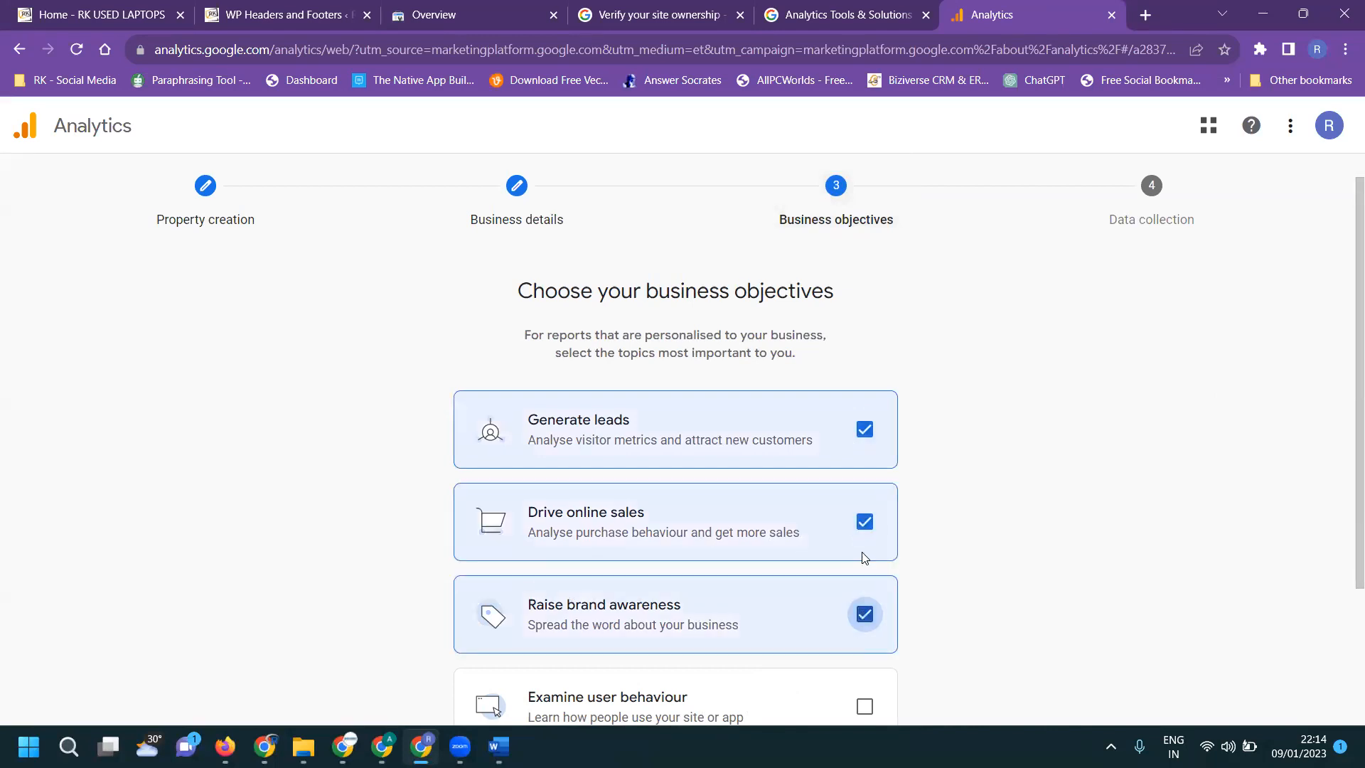
scroll(868, 558, down, 3)
click(869, 554)
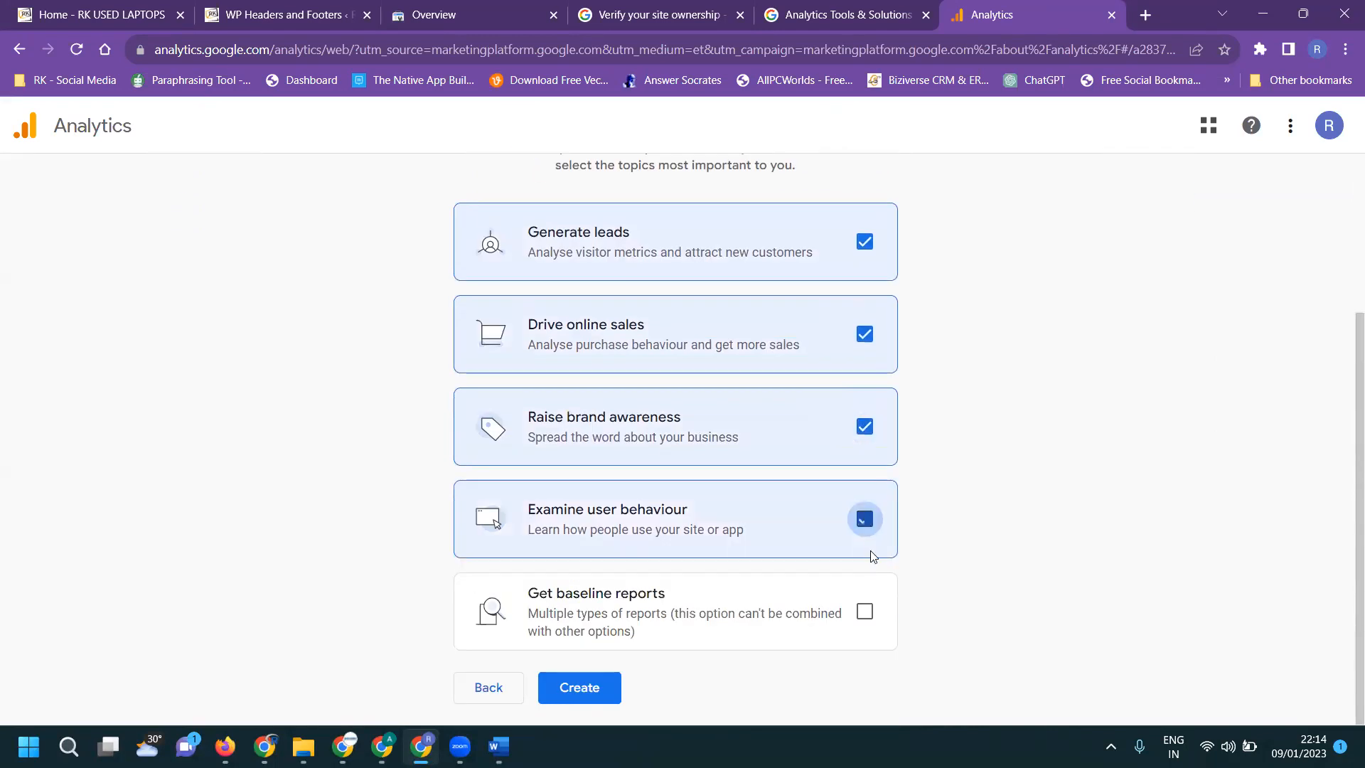
click(569, 678)
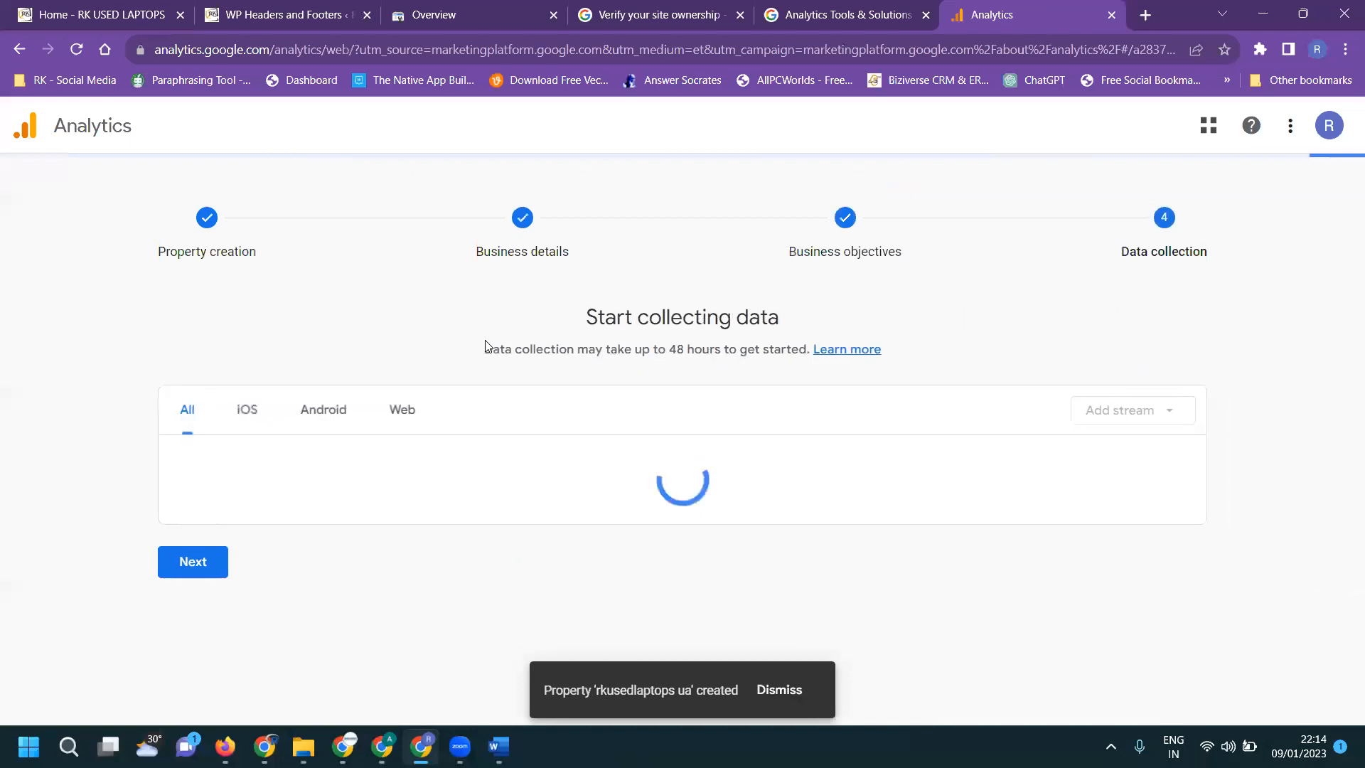
Open the rkusedlaptops.in web stream details and copy its measurement ID
click(402, 452)
scroll(409, 441, down, 5)
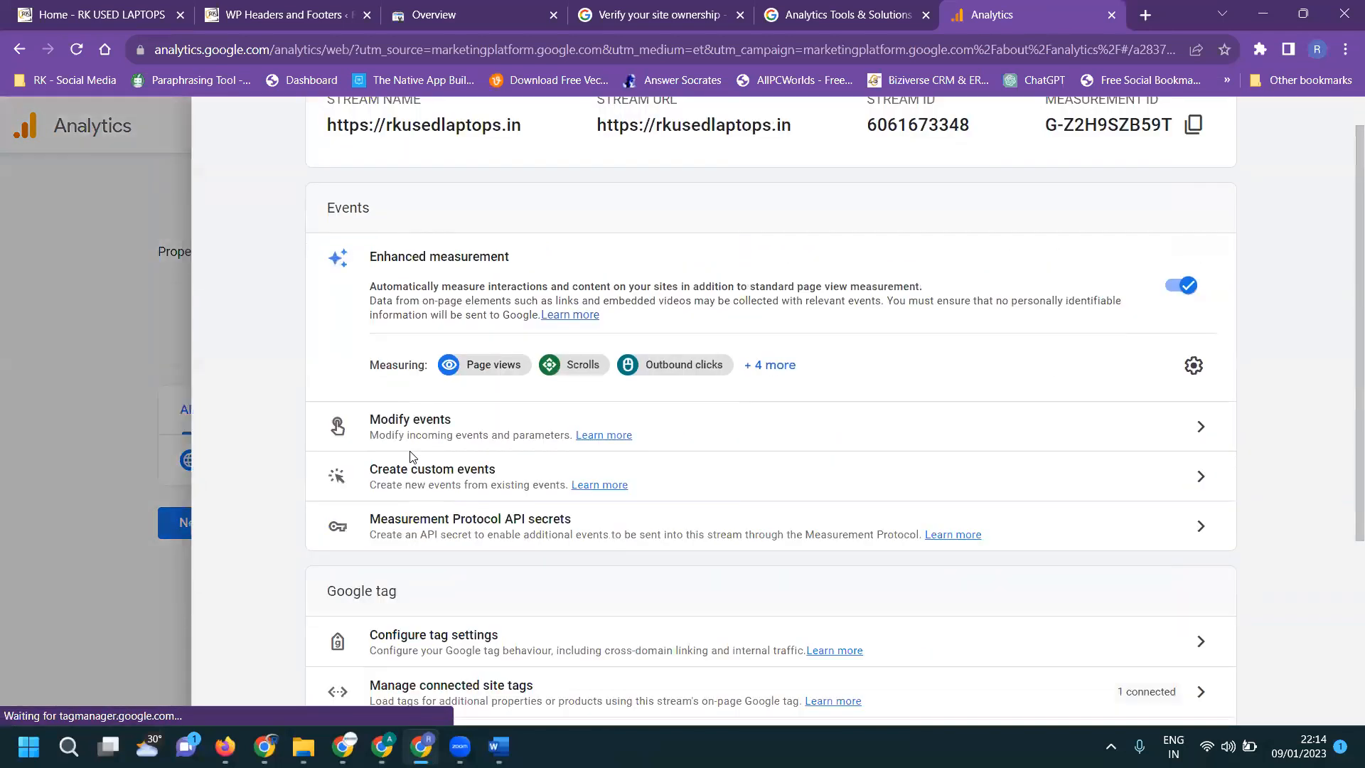
scroll(412, 455, up, 5)
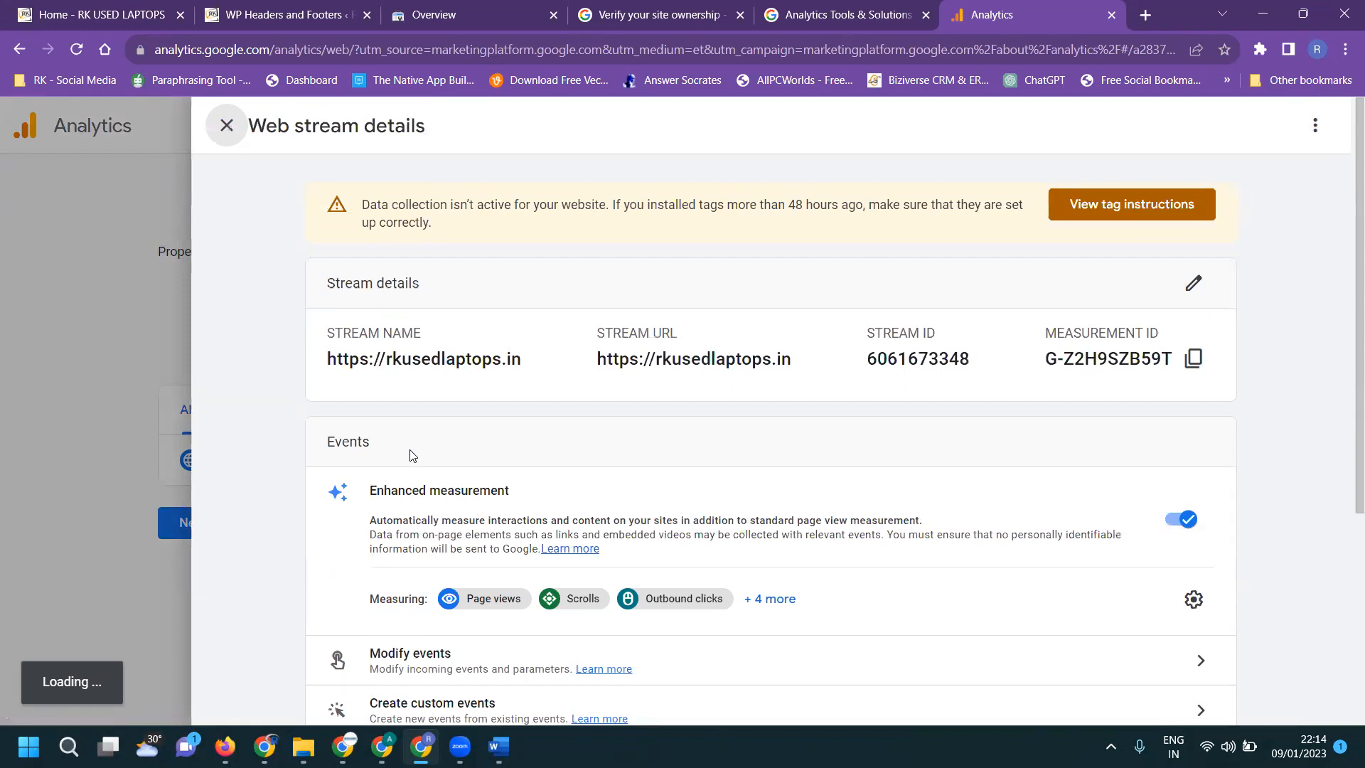
click(1198, 364)
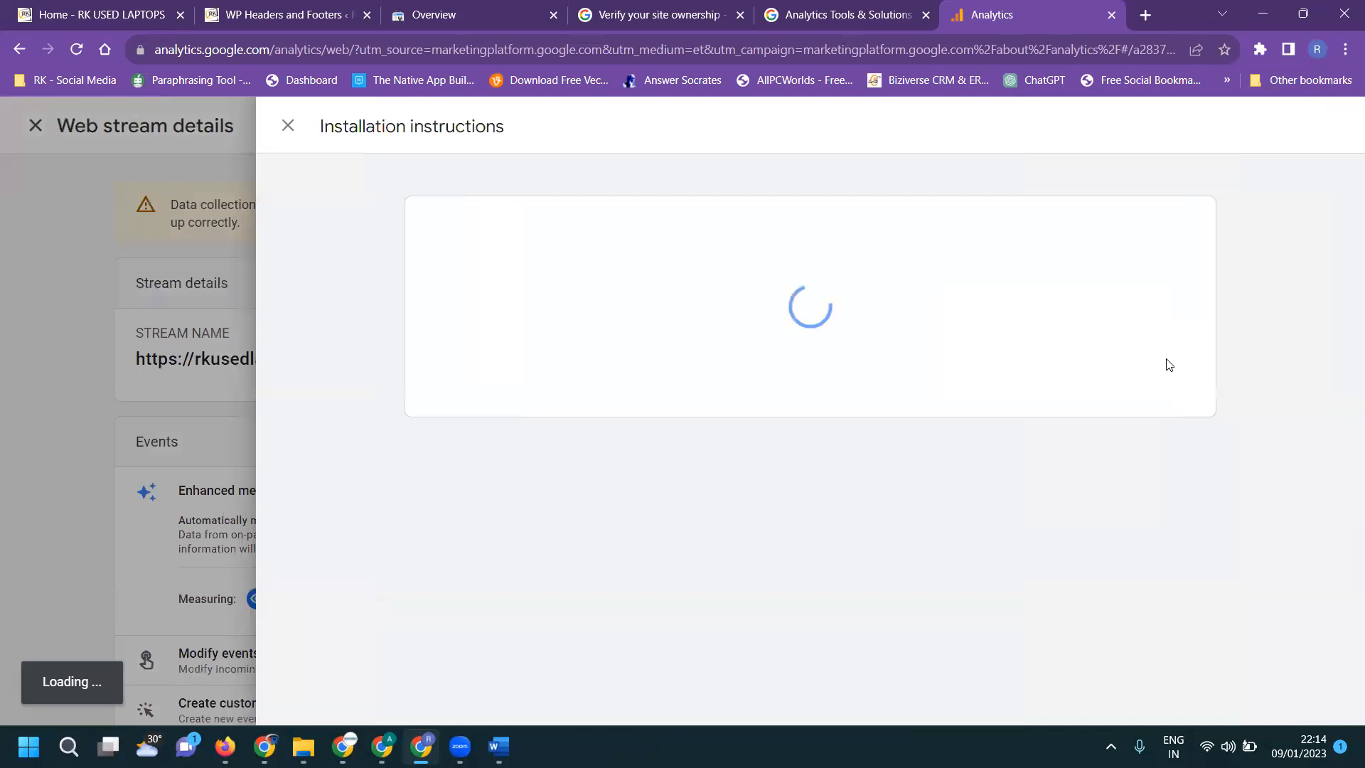
click(285, 132)
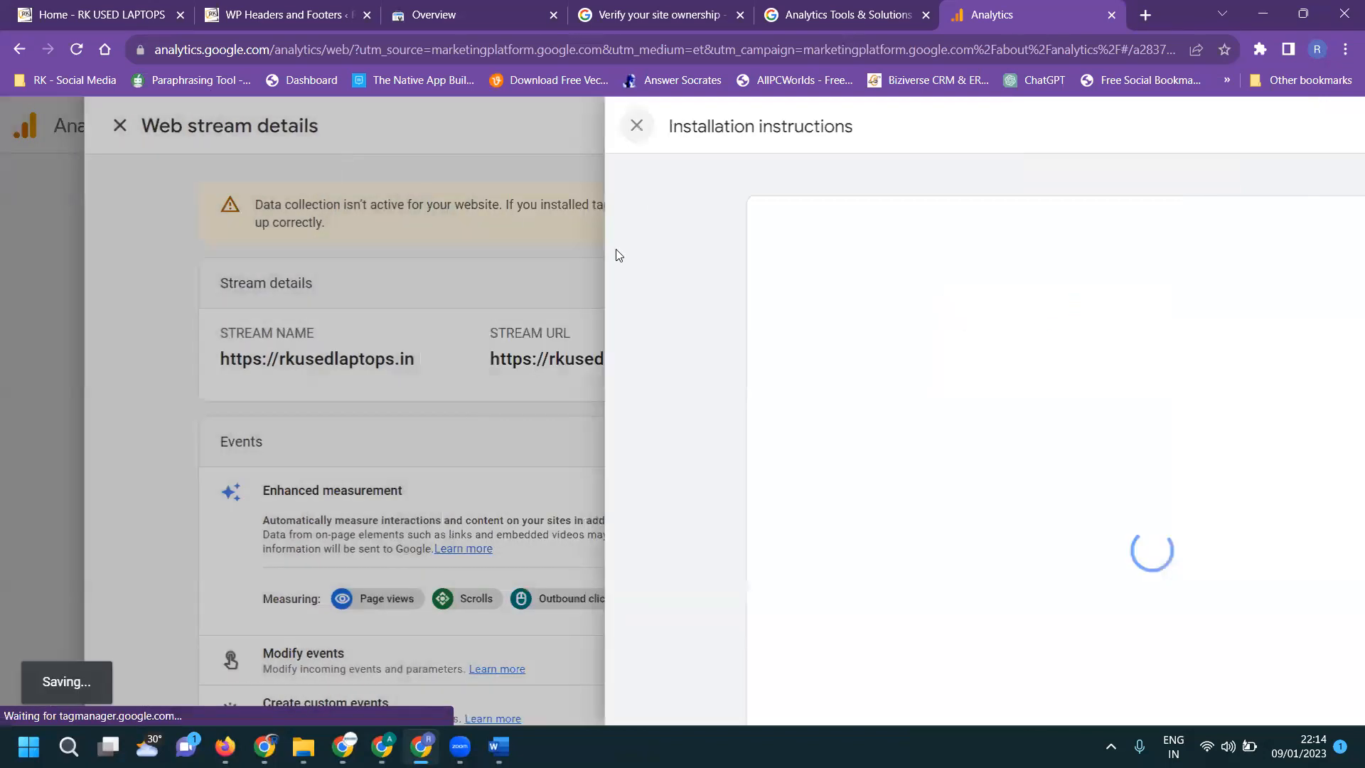
click(1201, 375)
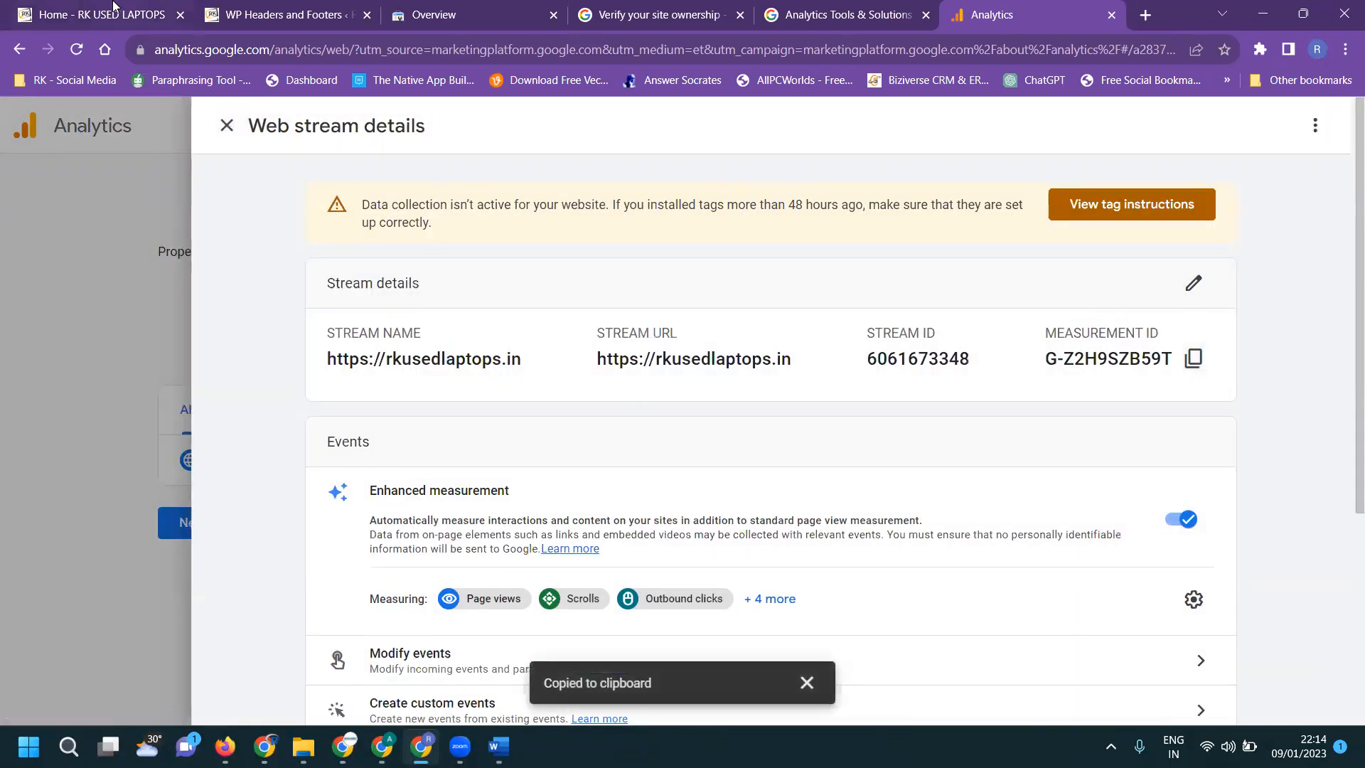
Open the site home page's source code and search it for the copied measurement ID
click(114, 11)
key(ctrl+u)
key(ctrl+f)
key(ctrl+v)
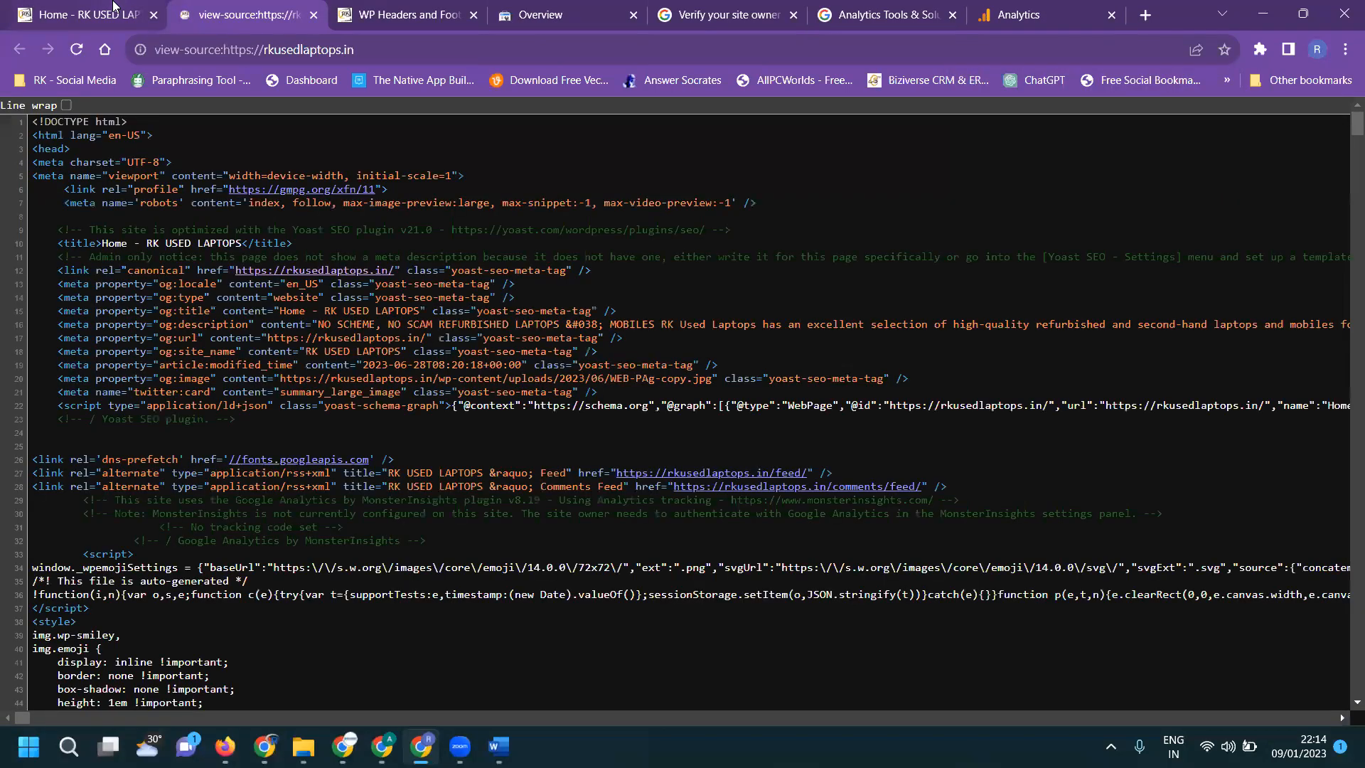
key(ctrl+f)
key(ctrl+v)
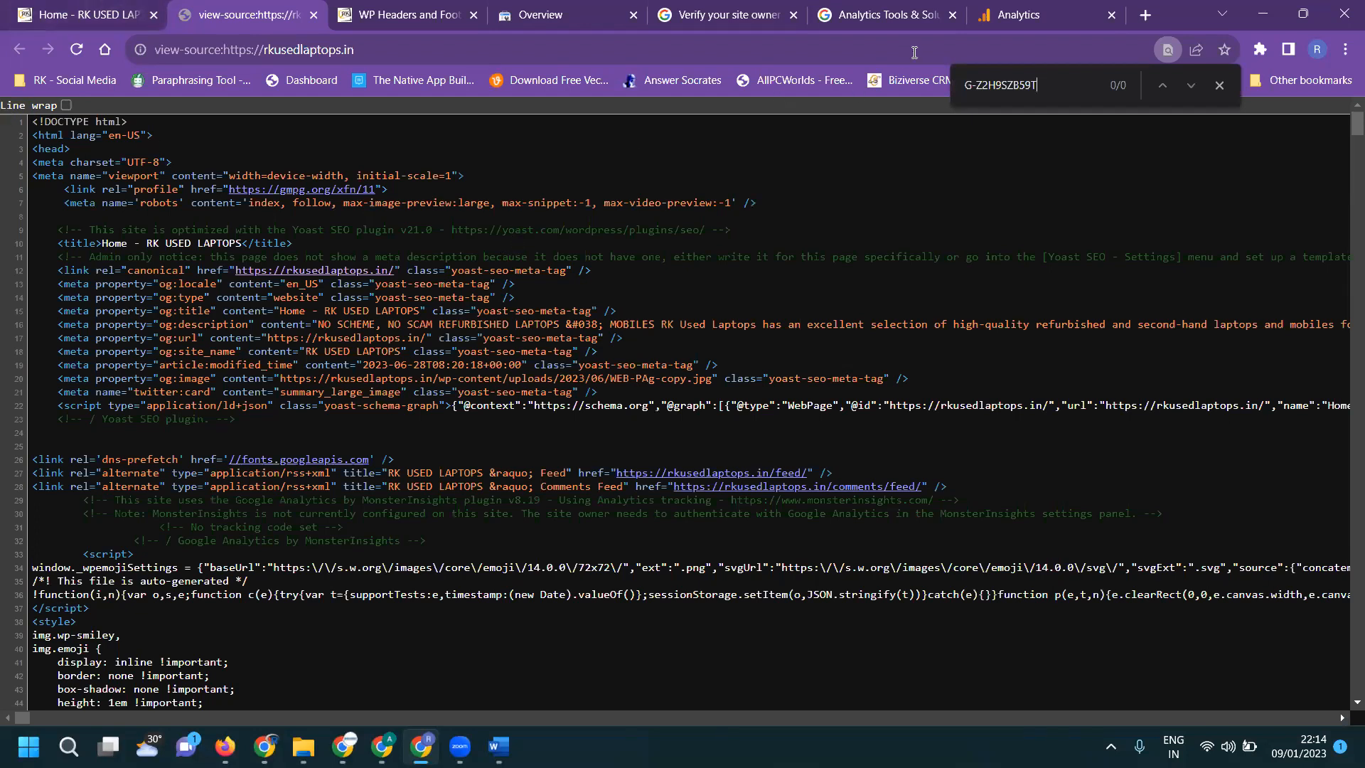
Return to the web stream details in Analytics and check the Google tag's configuration
click(996, 21)
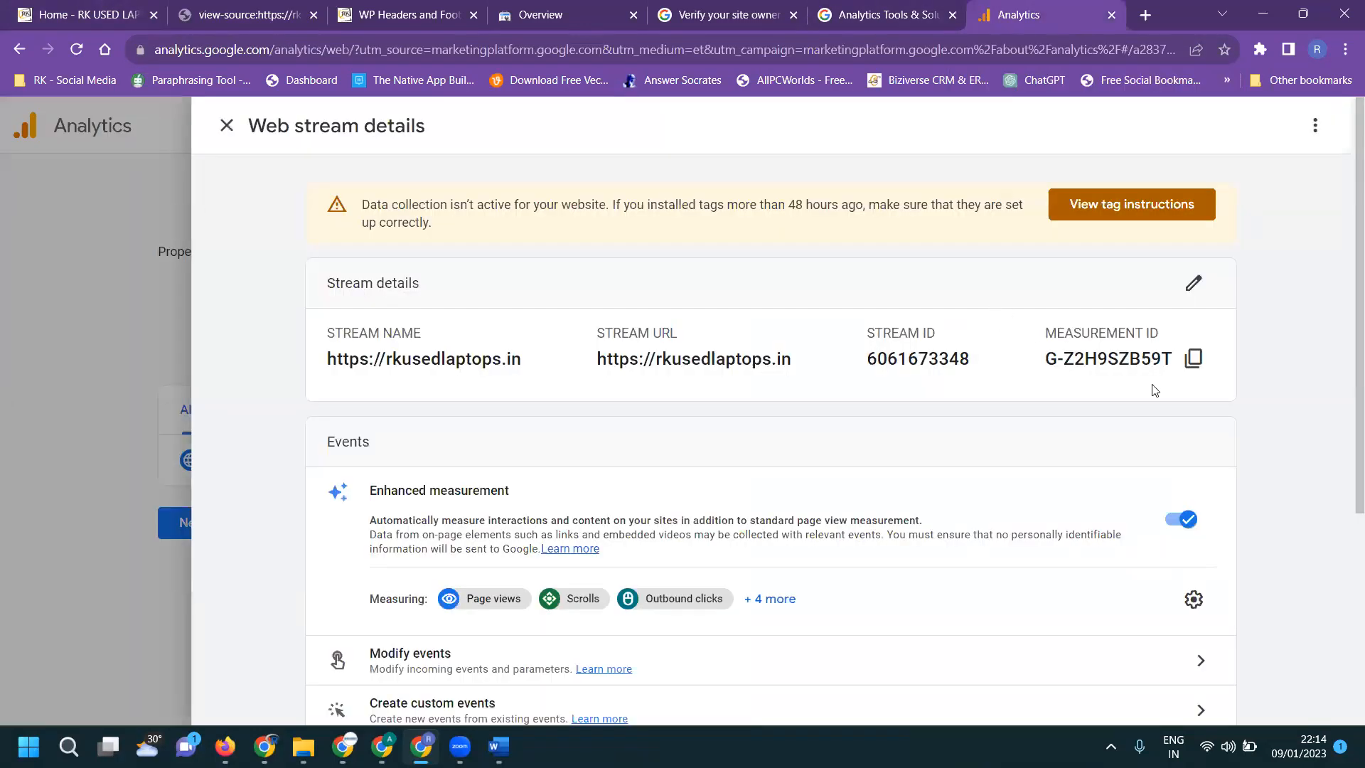
scroll(1134, 381, down, 4)
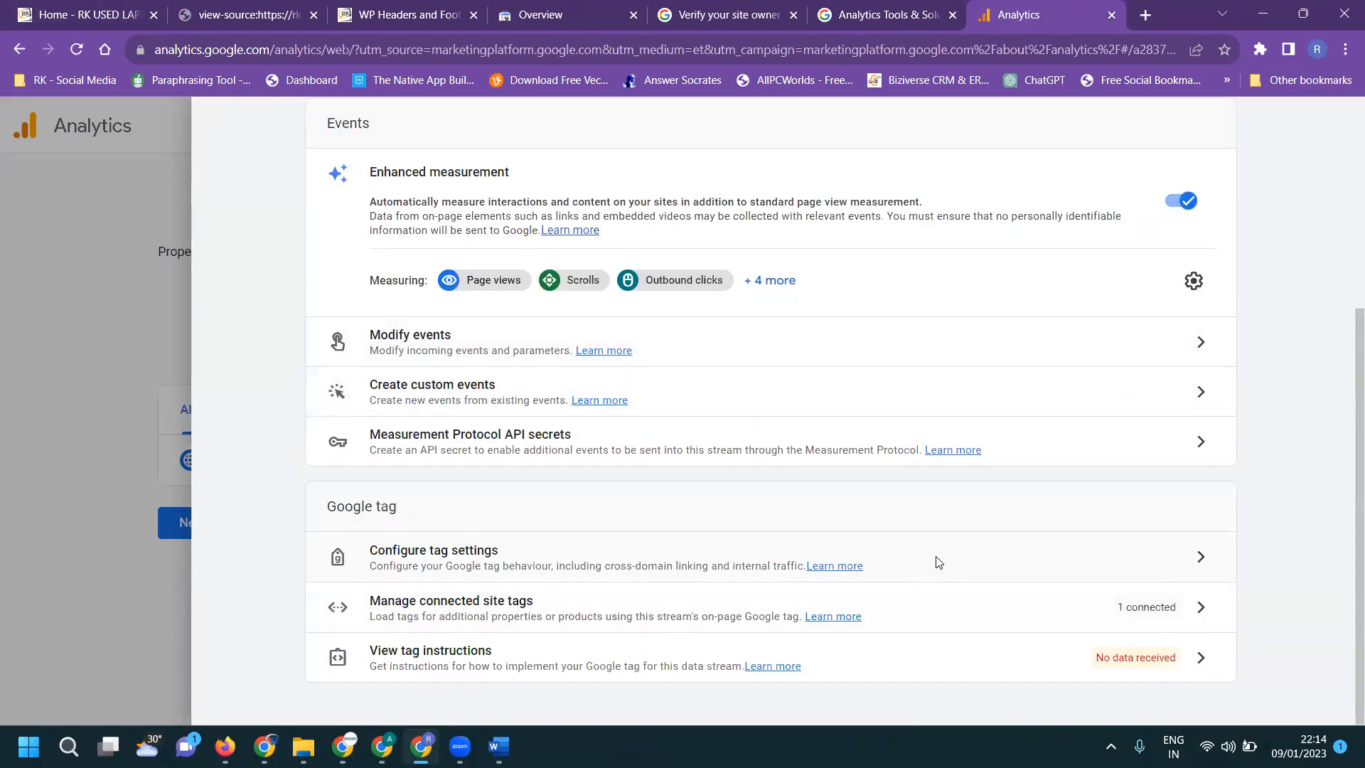
click(975, 619)
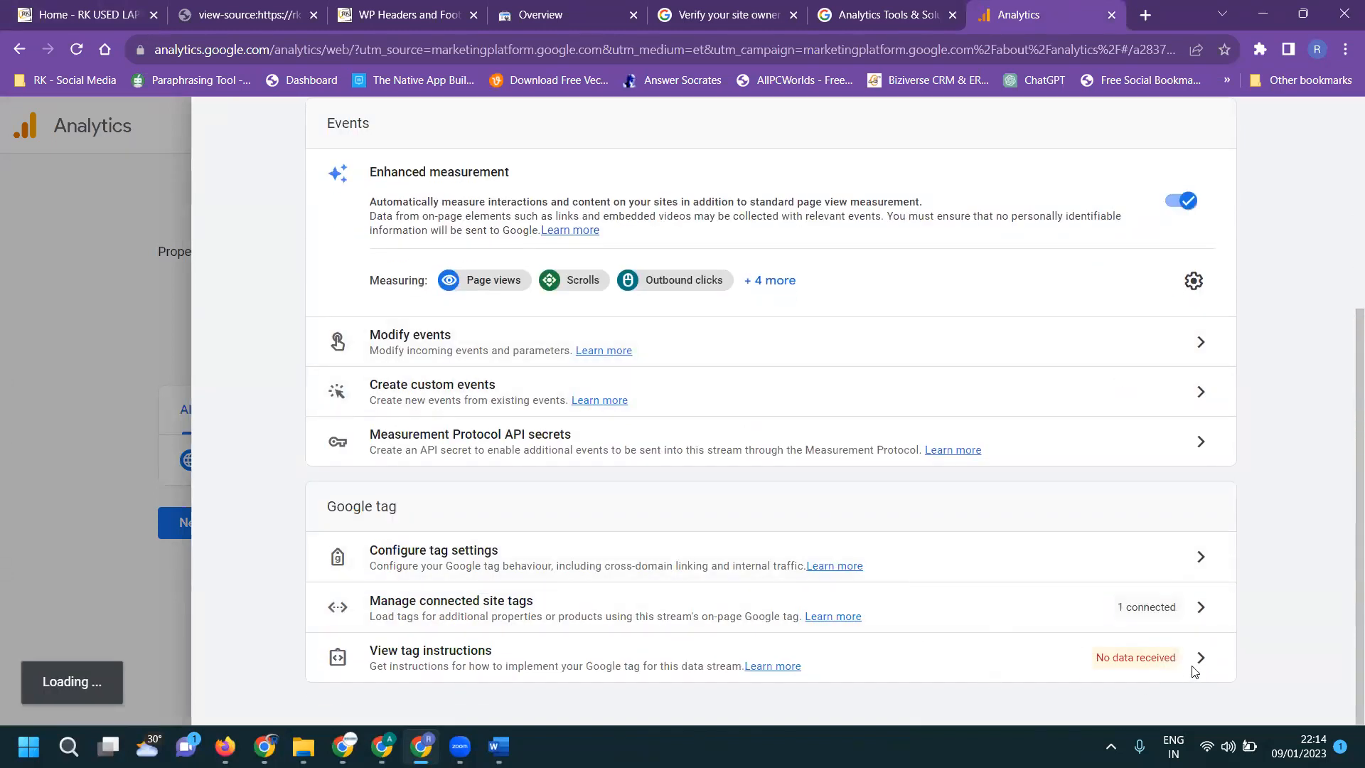
click(1201, 609)
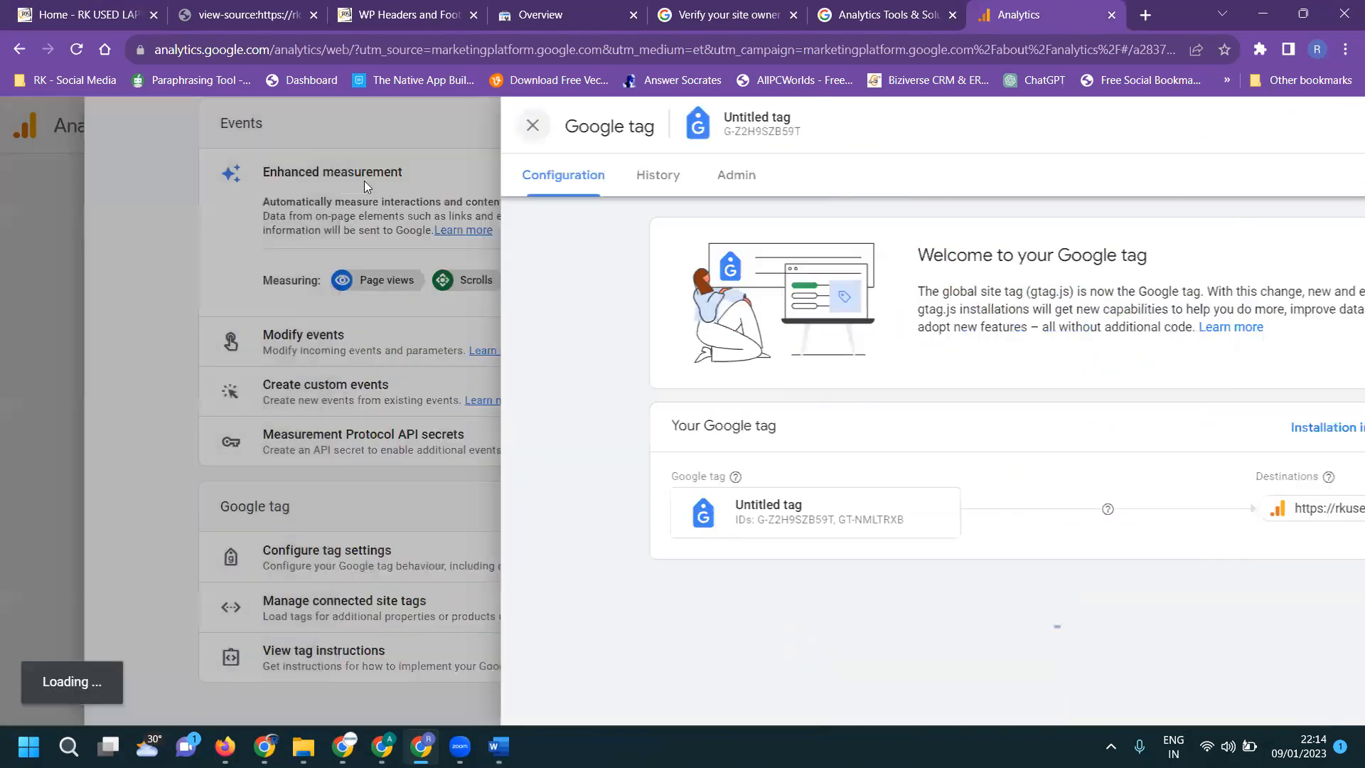
click(288, 137)
Look through the stream's event modifications, custom events and Measurement Protocol API secrets
click(1189, 350)
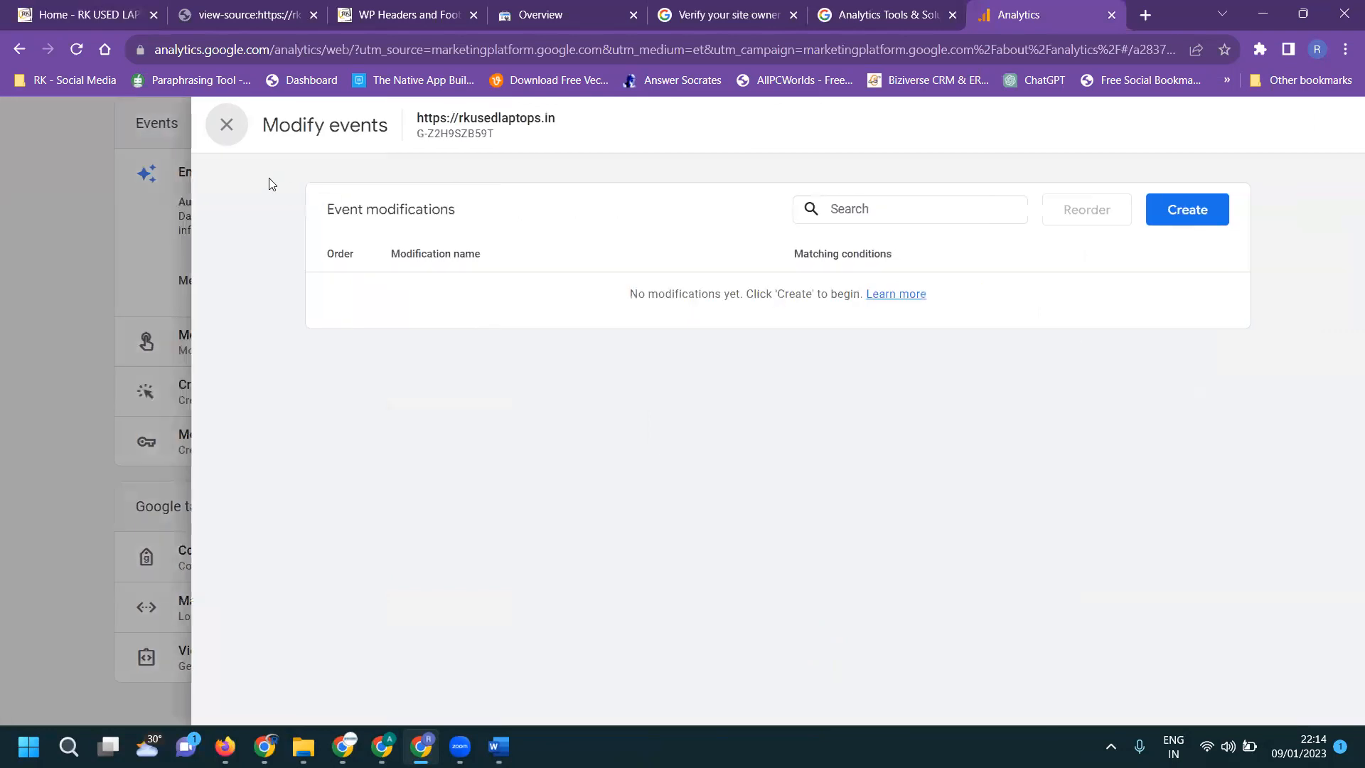
click(226, 125)
click(1202, 397)
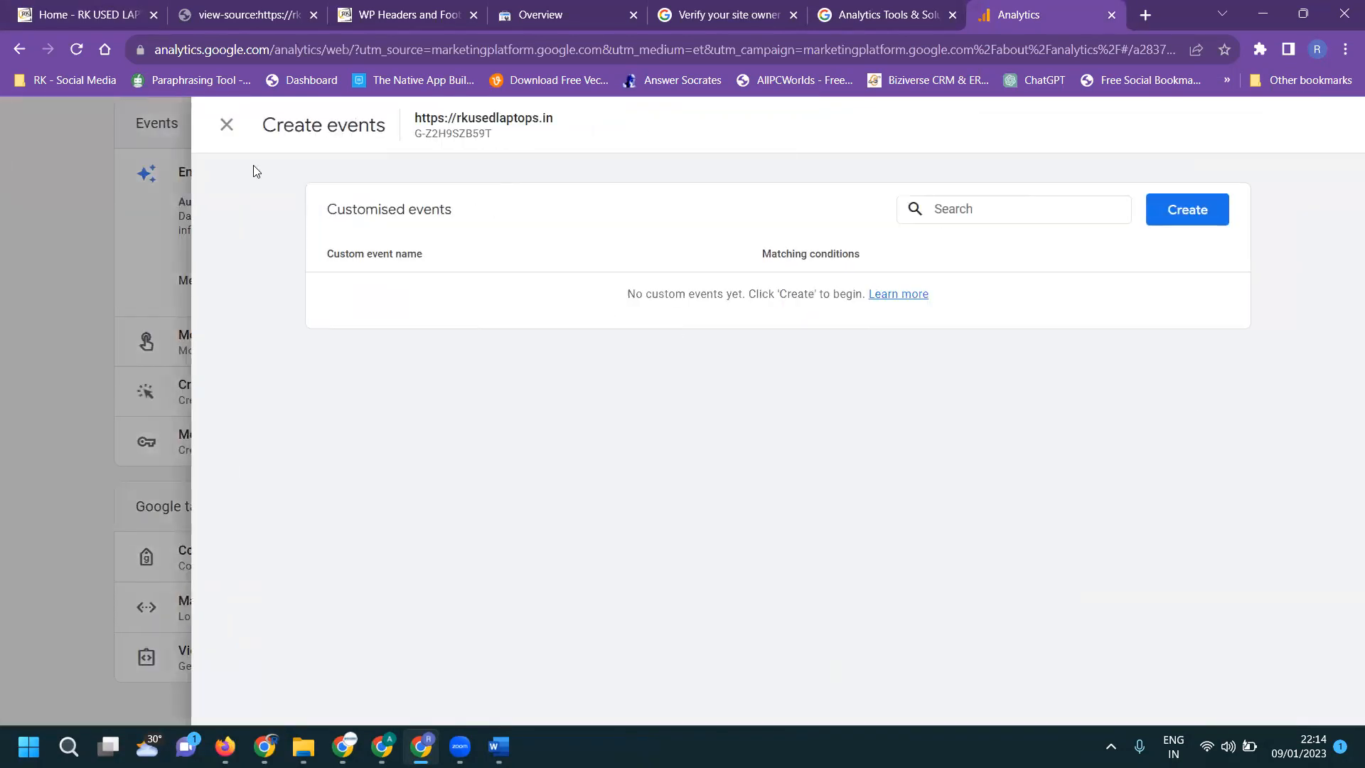
click(226, 125)
click(1200, 442)
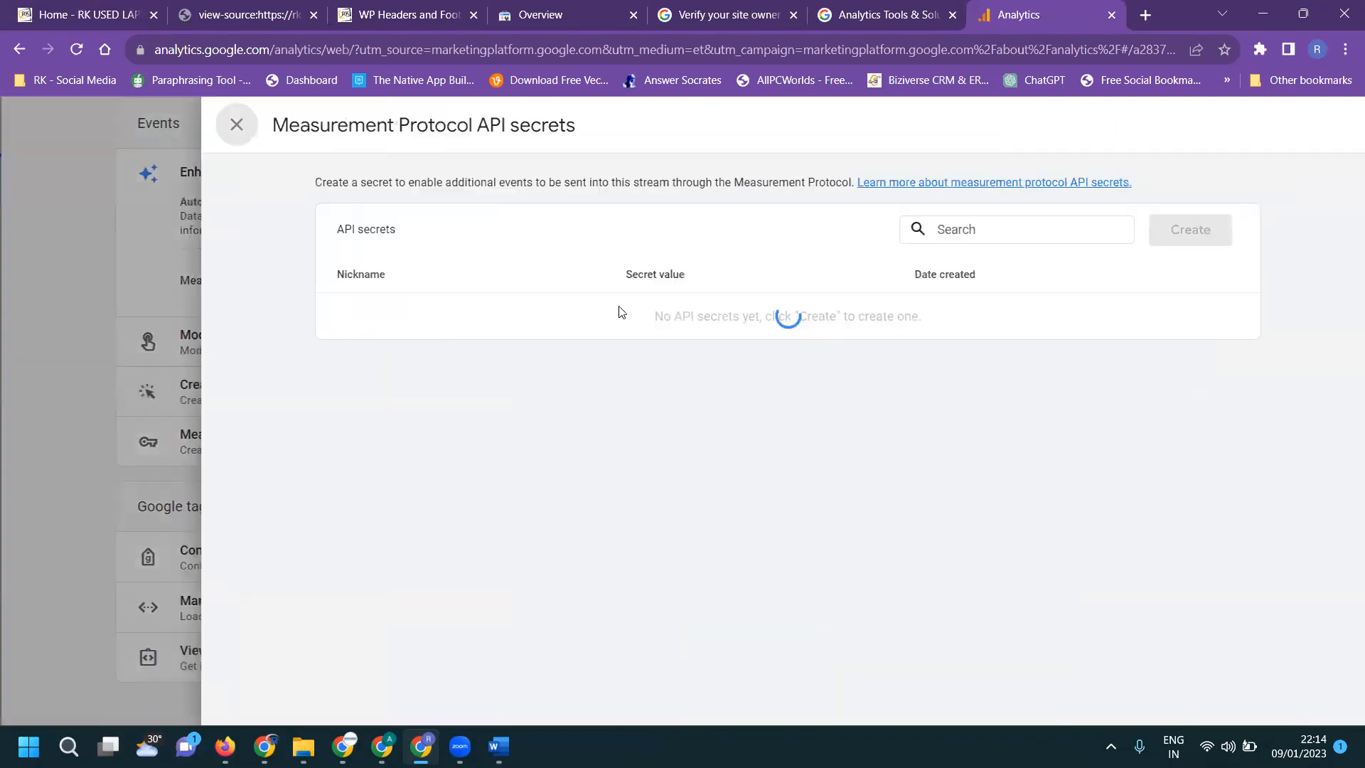
click(226, 125)
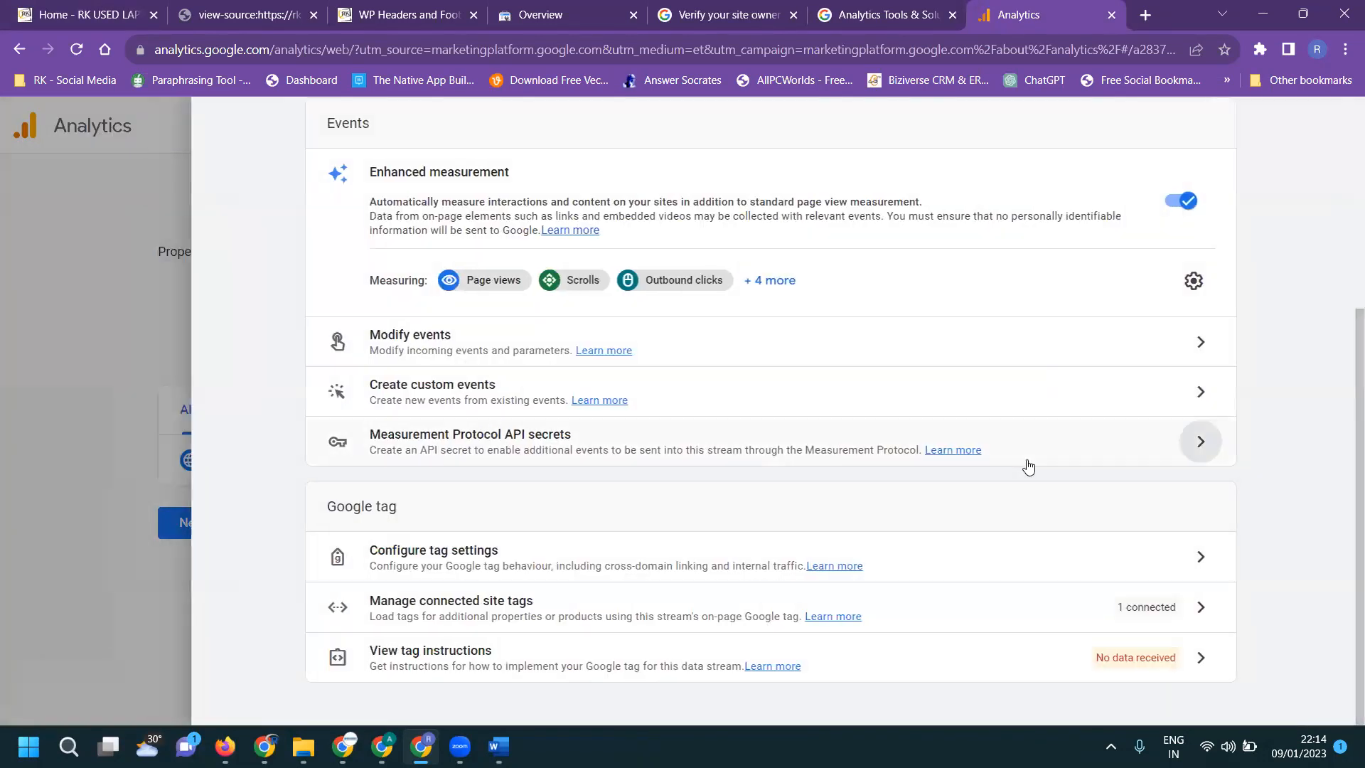
Review the Google tag's configuration, history and admin settings, and the stream's connected site tags
click(1201, 555)
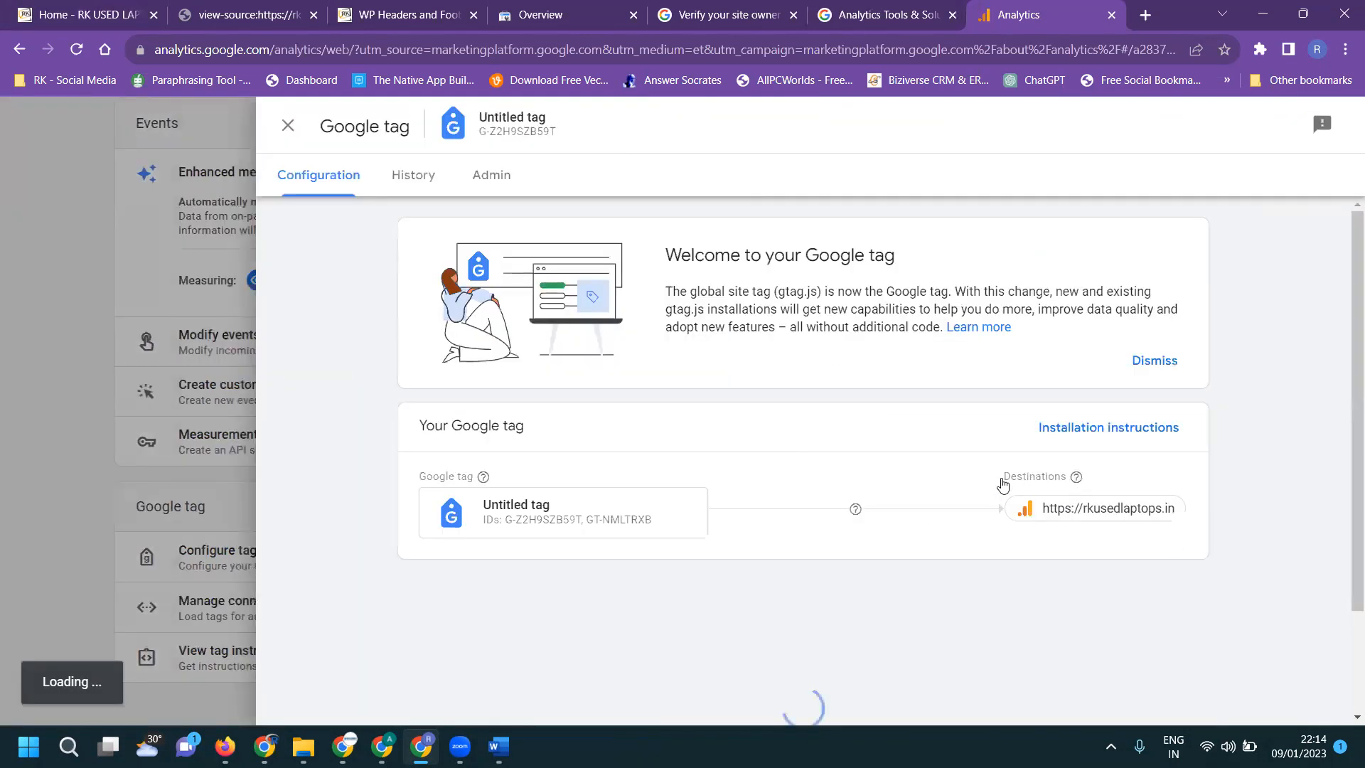
click(390, 181)
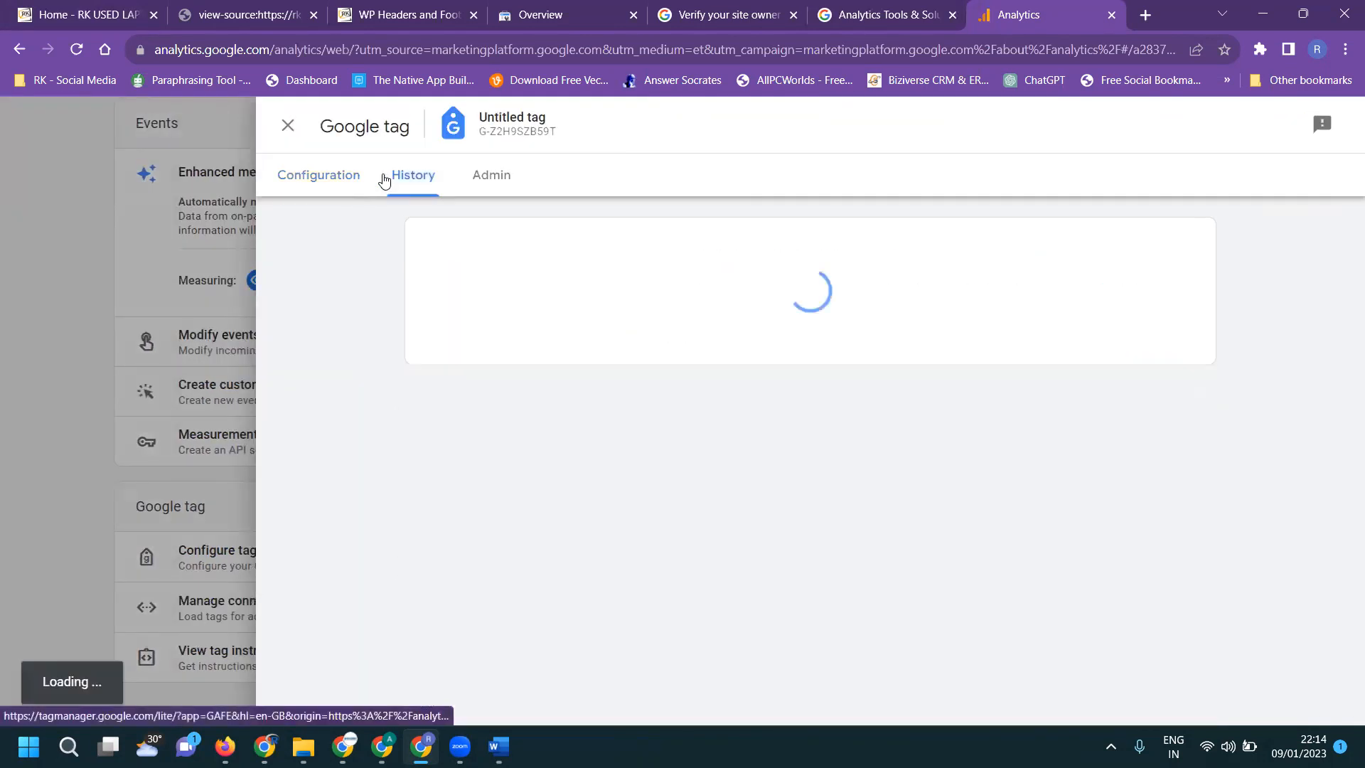
click(489, 178)
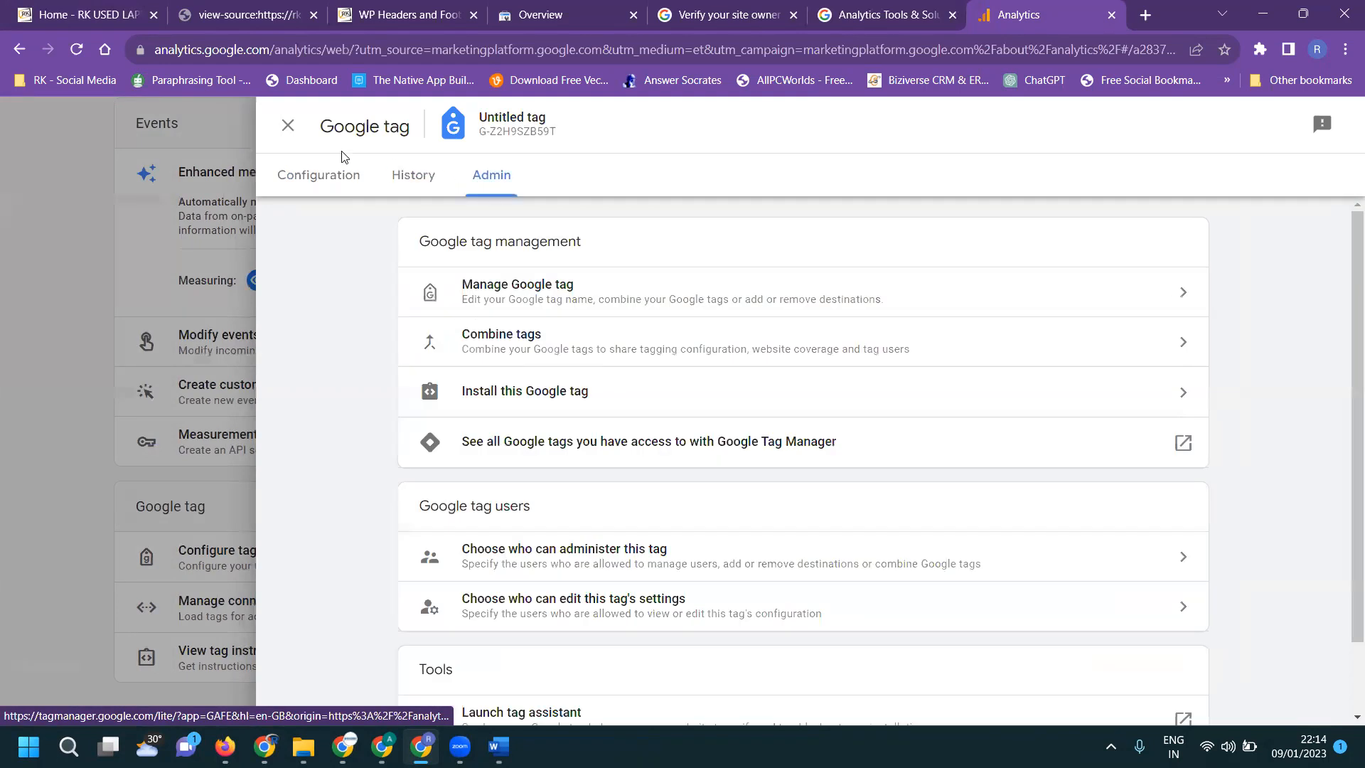
click(288, 125)
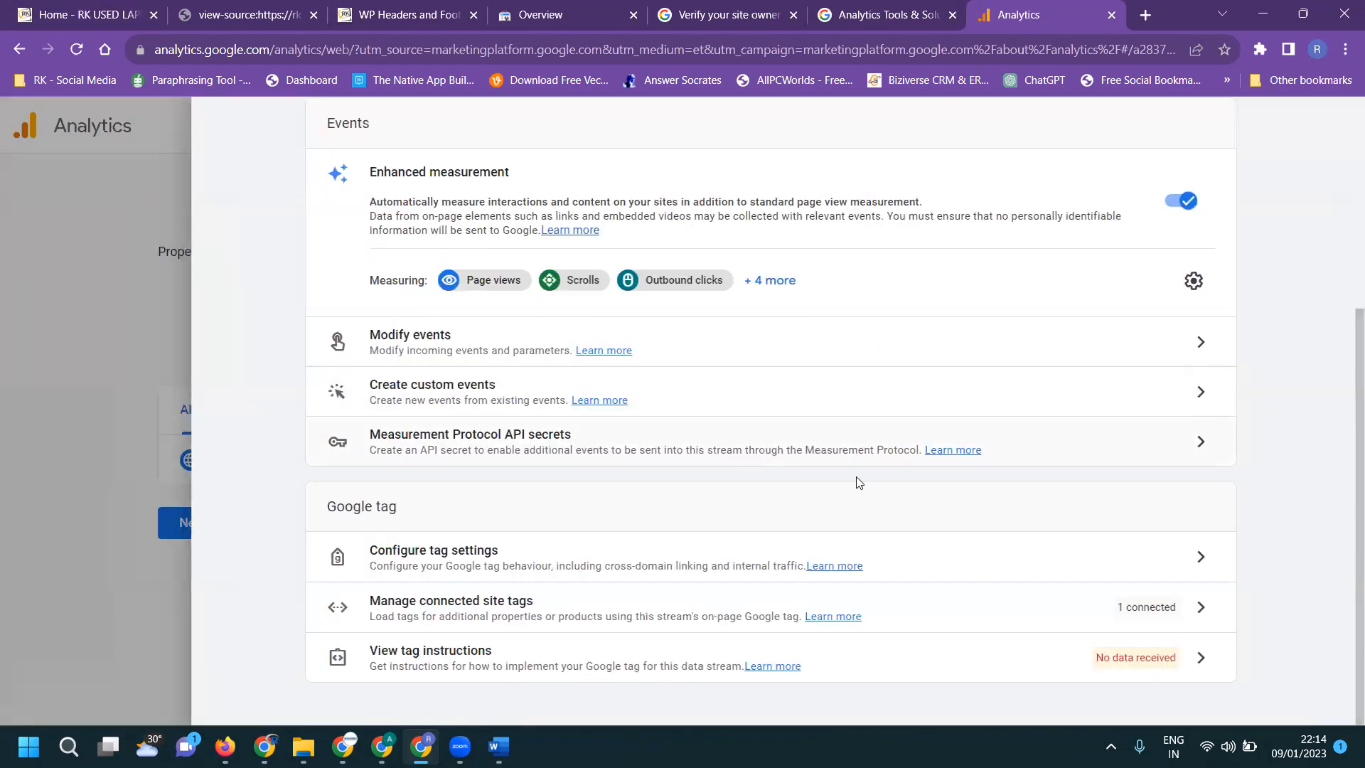
click(1202, 606)
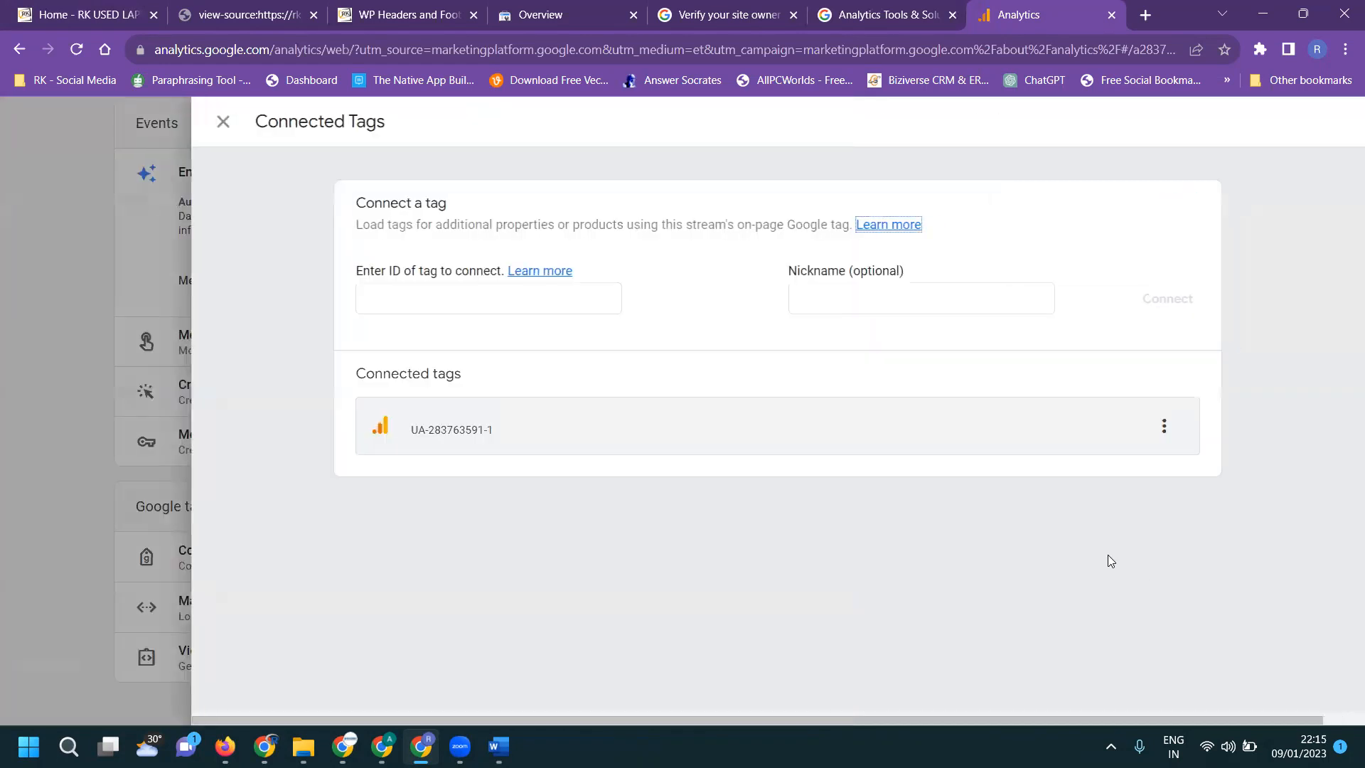
click(215, 124)
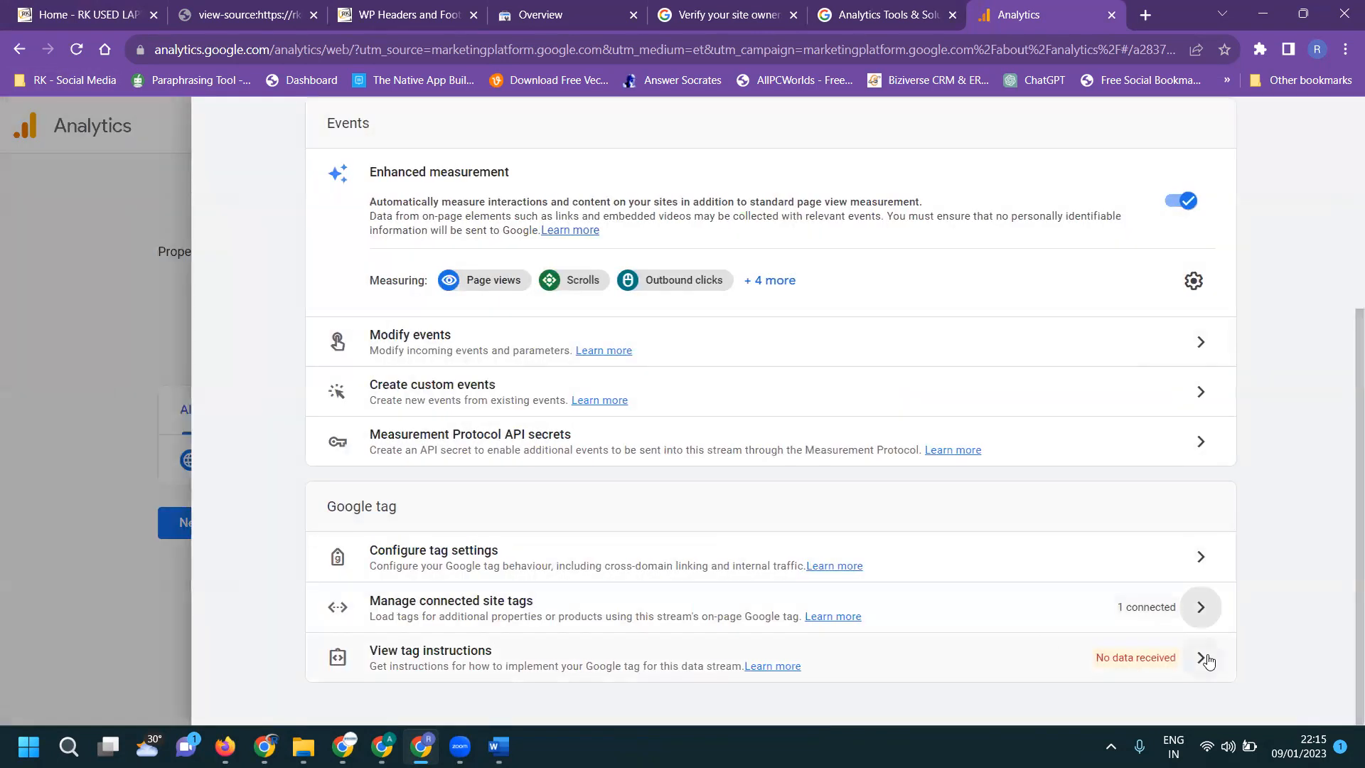
Open the stream's tag installation instructions and copy the Google tag code for manual installation
click(1208, 660)
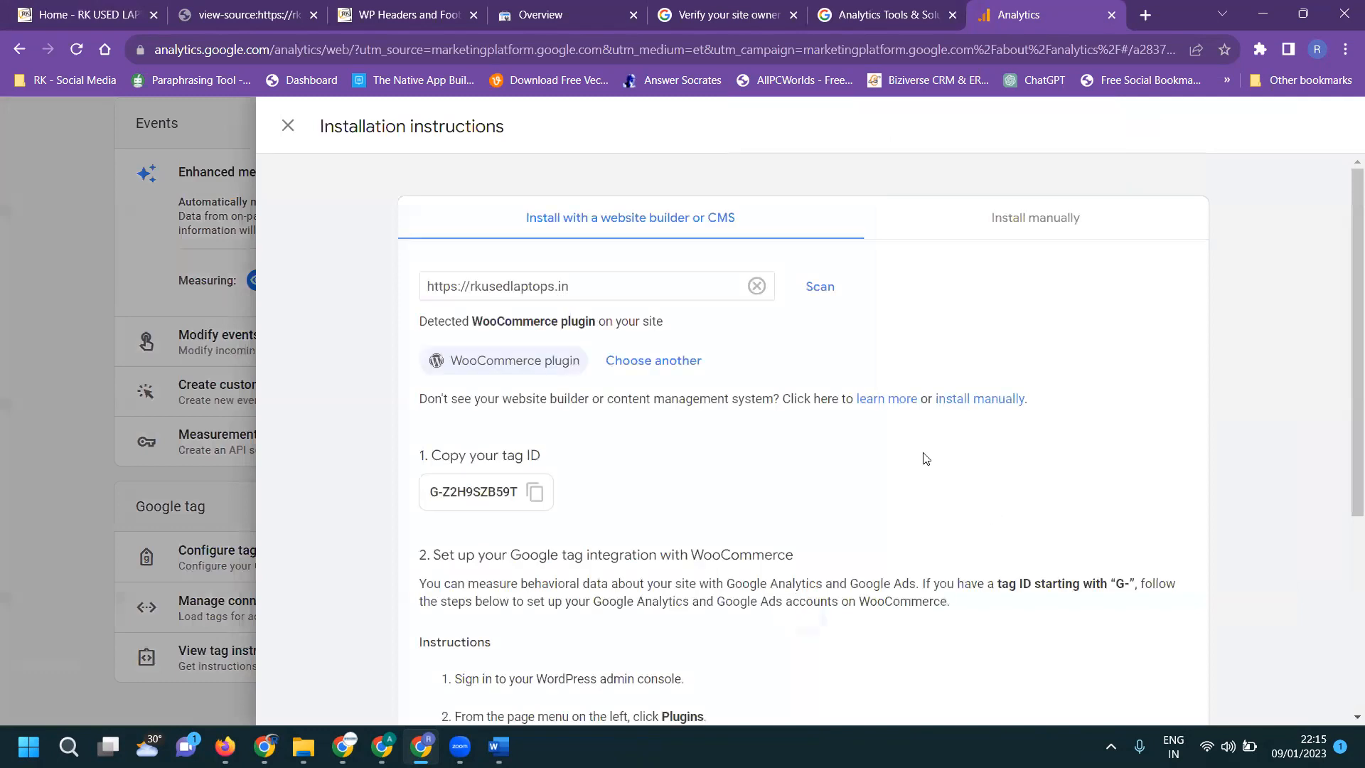
click(1005, 218)
click(1175, 335)
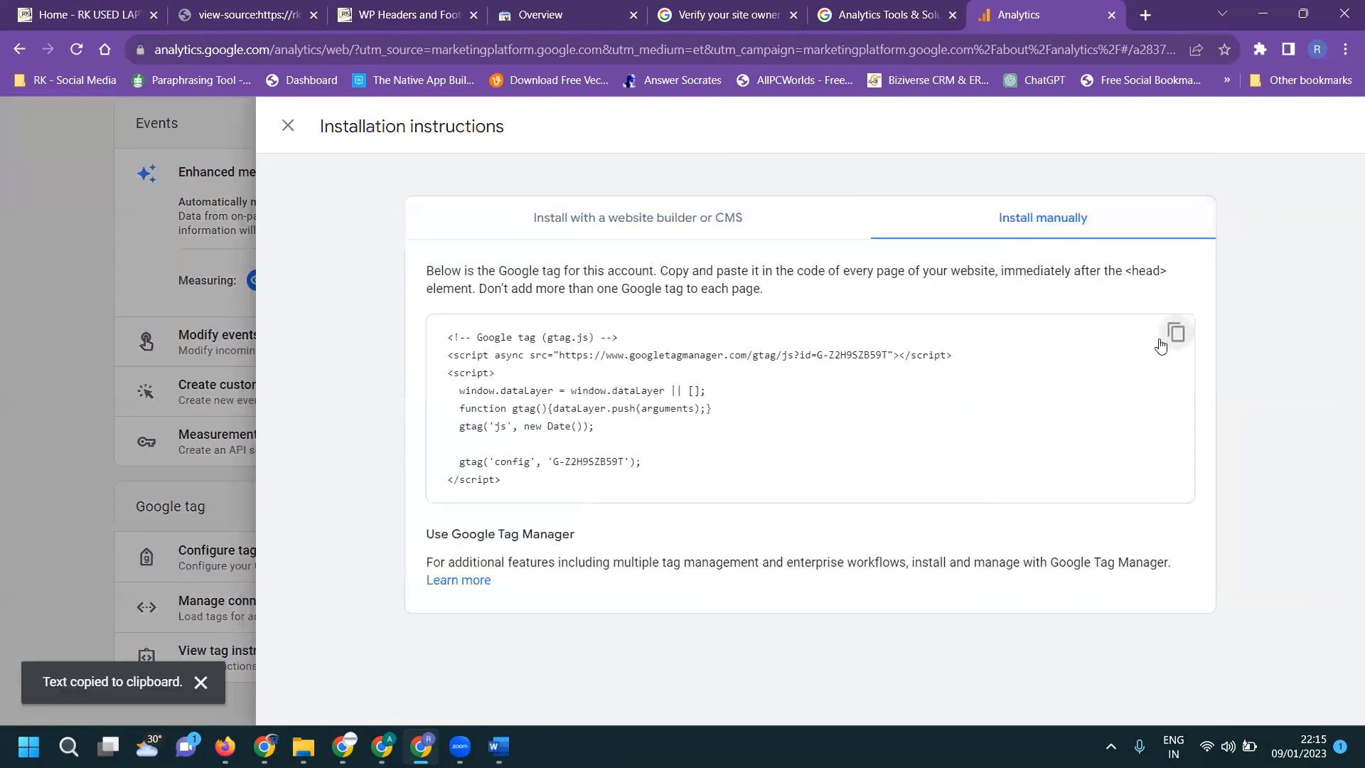
Switch to WordPress, add the copied Google tag below the existing code in the header scripts and save the changes
click(399, 14)
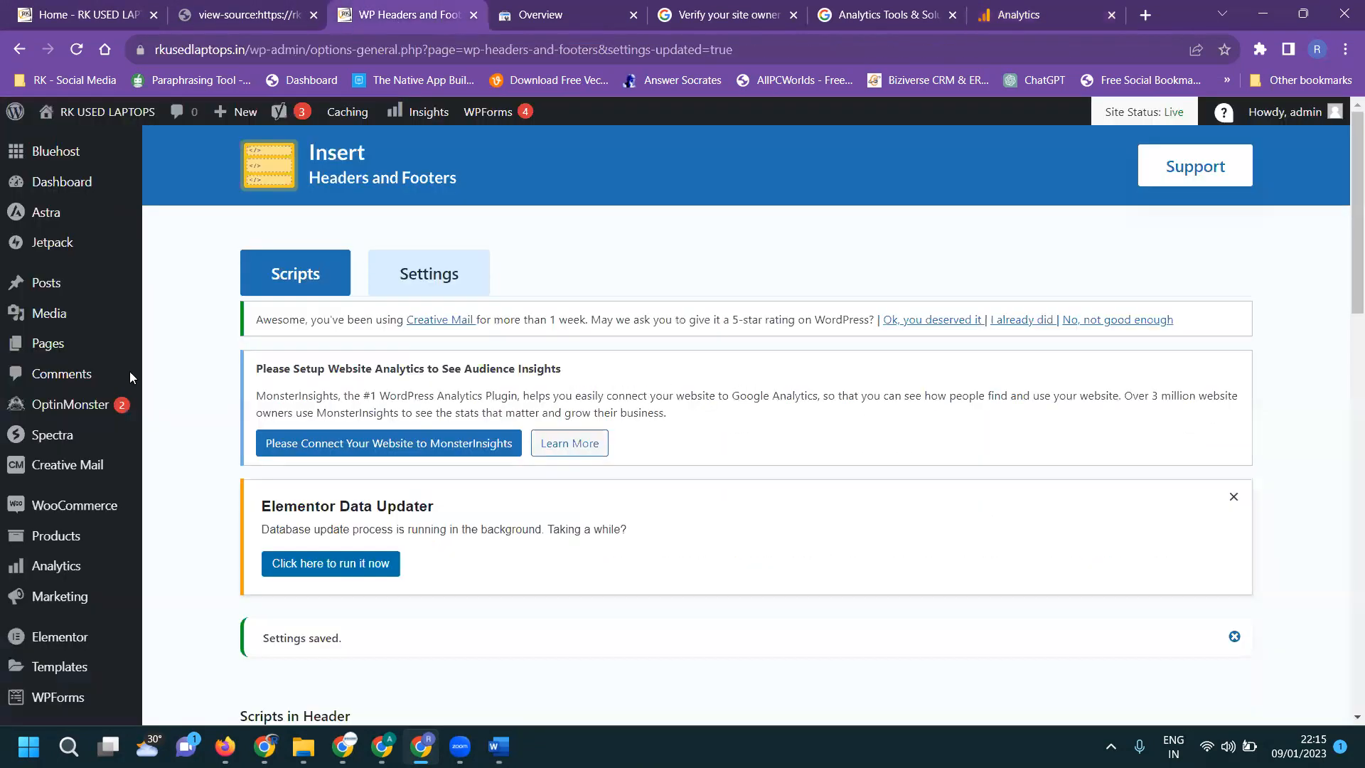
scroll(57, 427, down, 7)
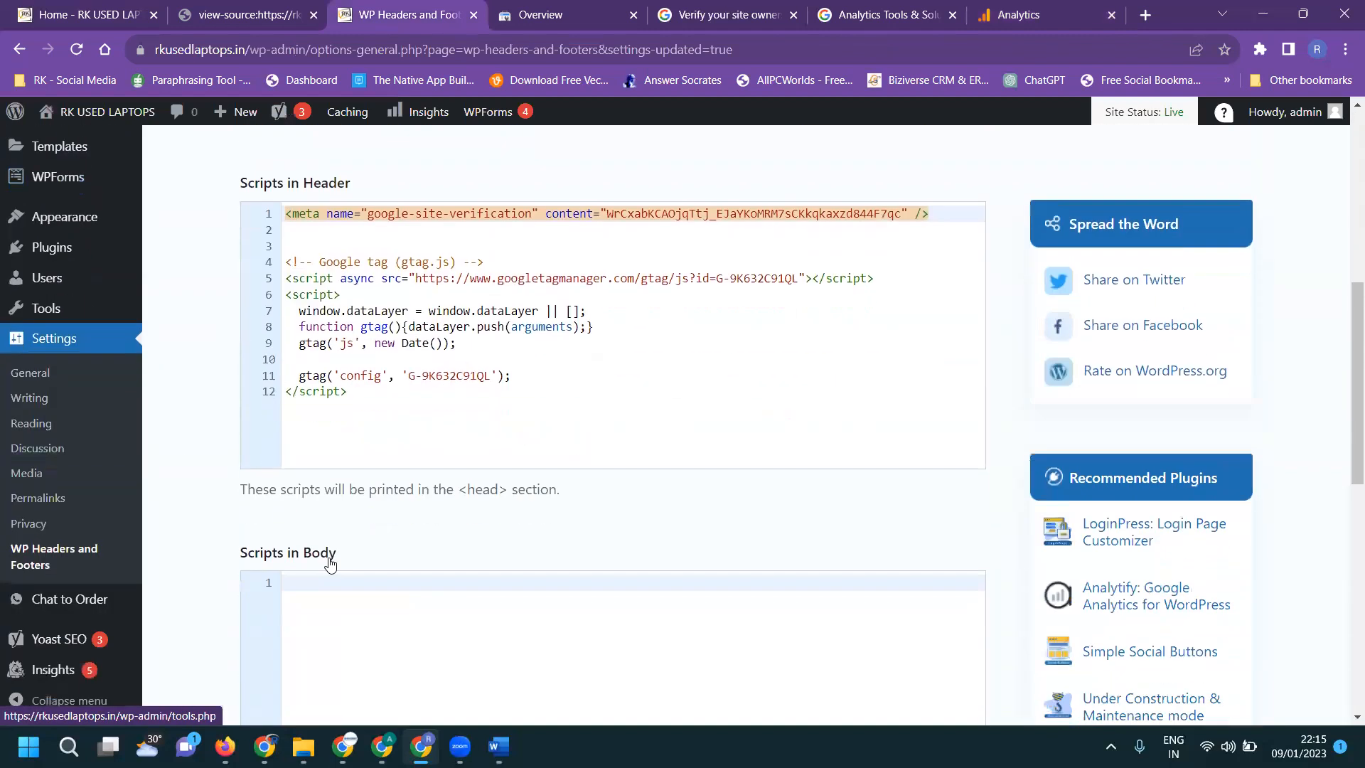
click(372, 398)
key(Return)
key(Return)
key(ctrl+v)
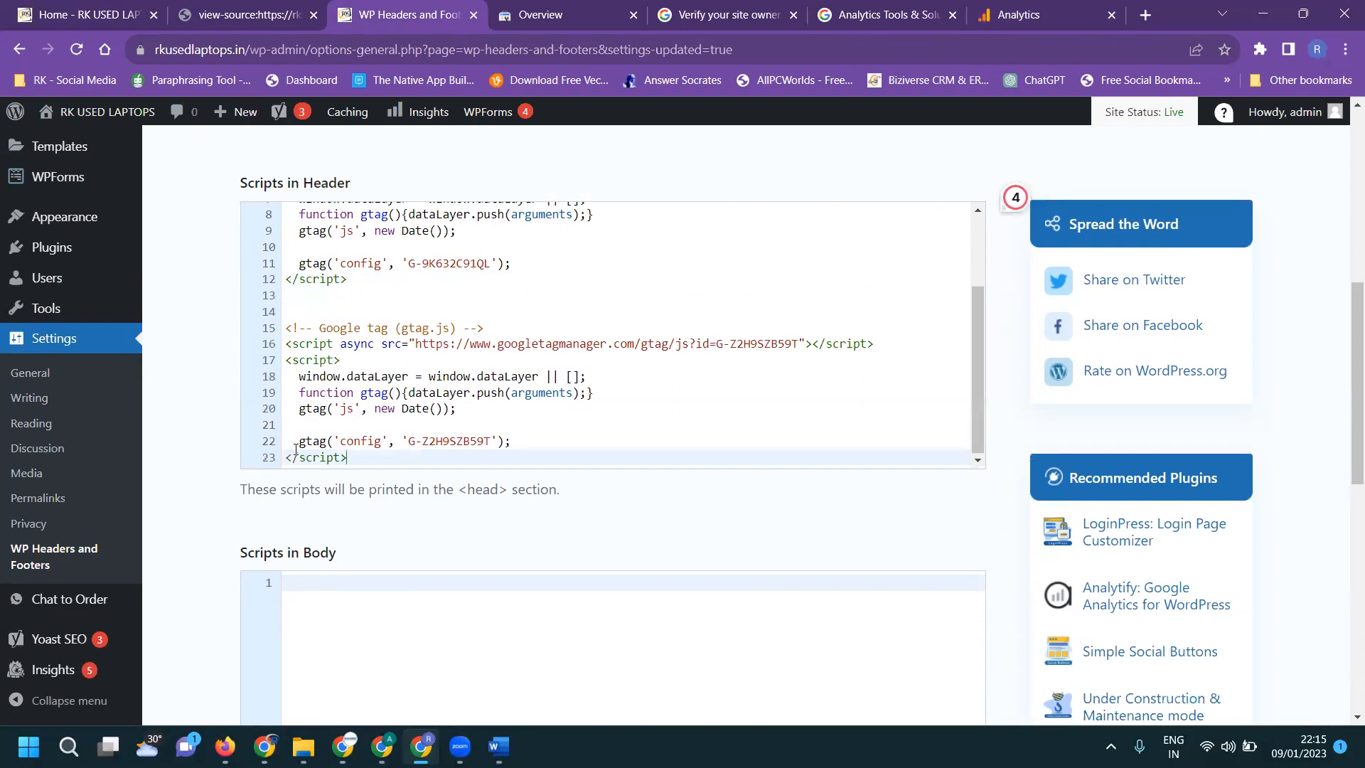
scroll(896, 469, down, 10)
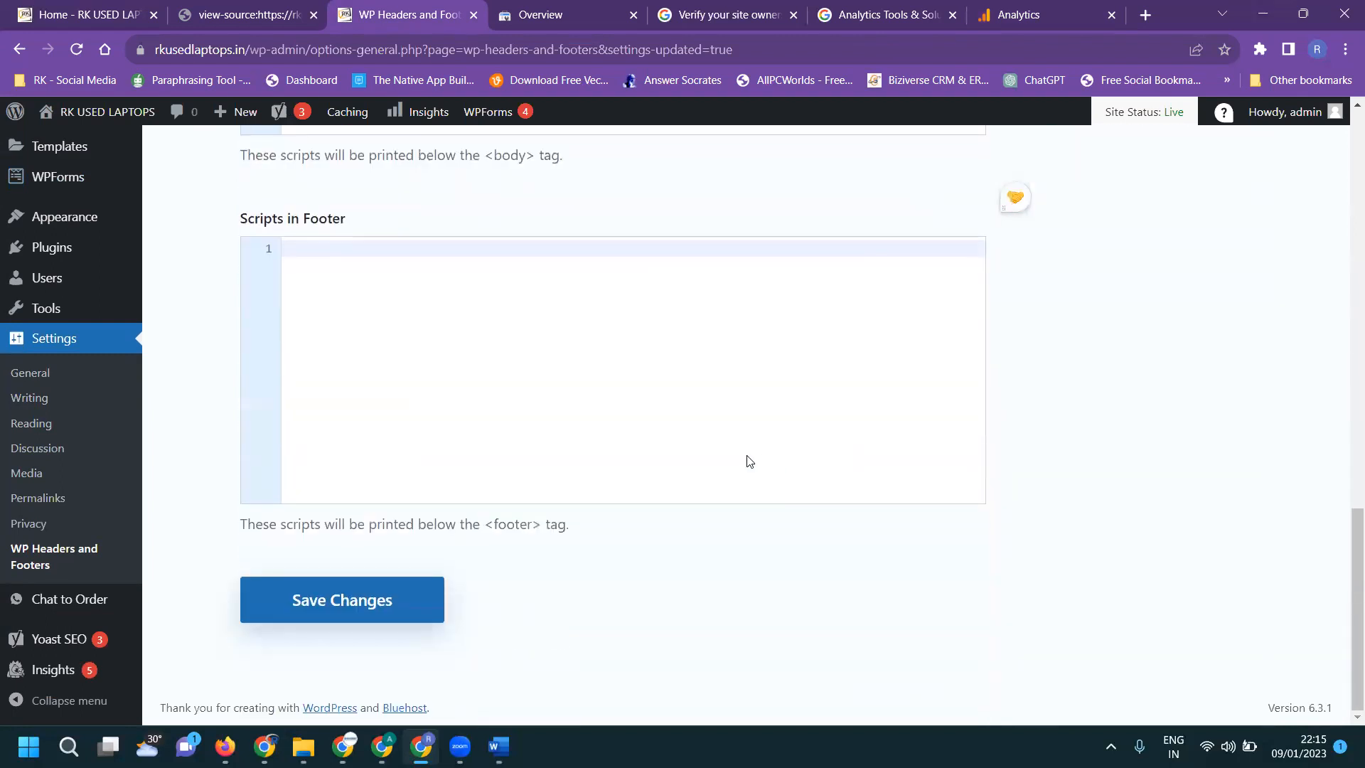
click(430, 603)
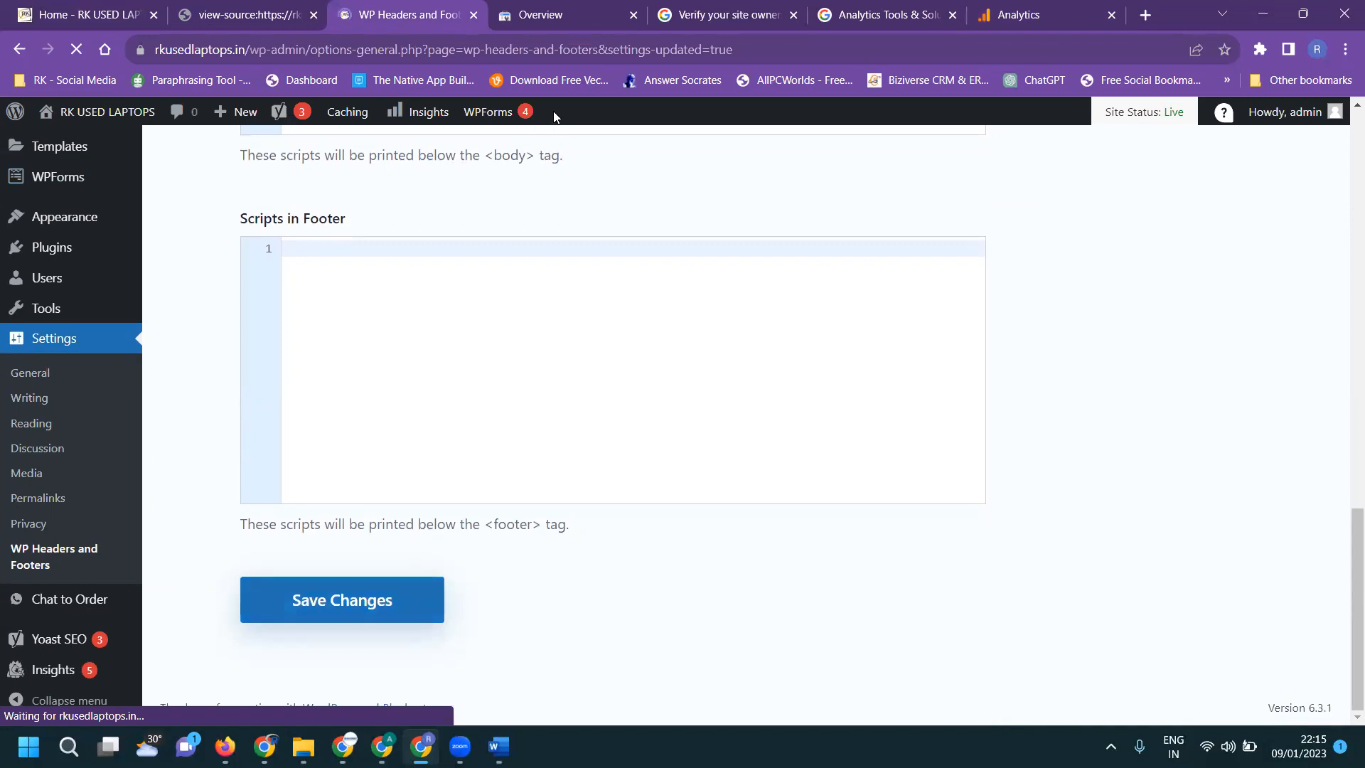
Return to Analytics, leave the tag instructions and stream details, and finish the property setup through to the Analytics home page
click(1024, 15)
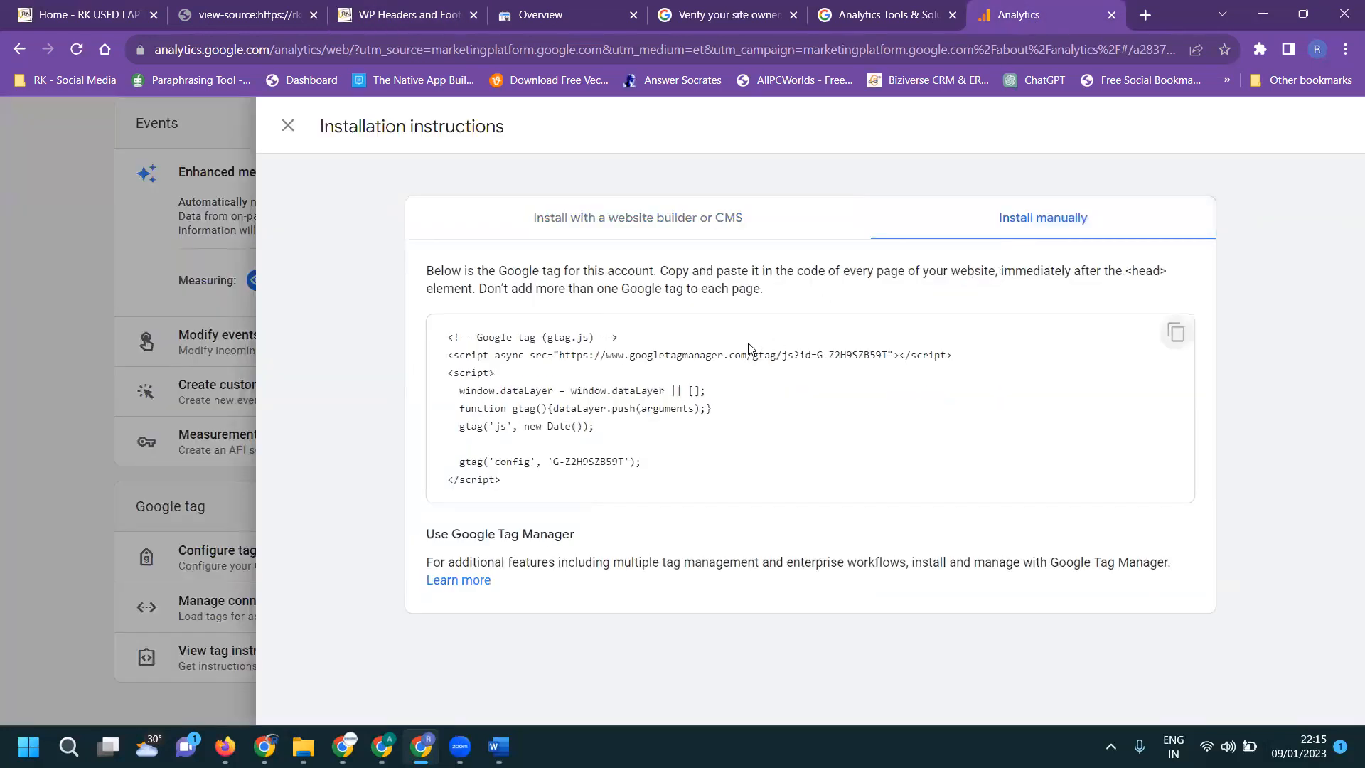
click(288, 126)
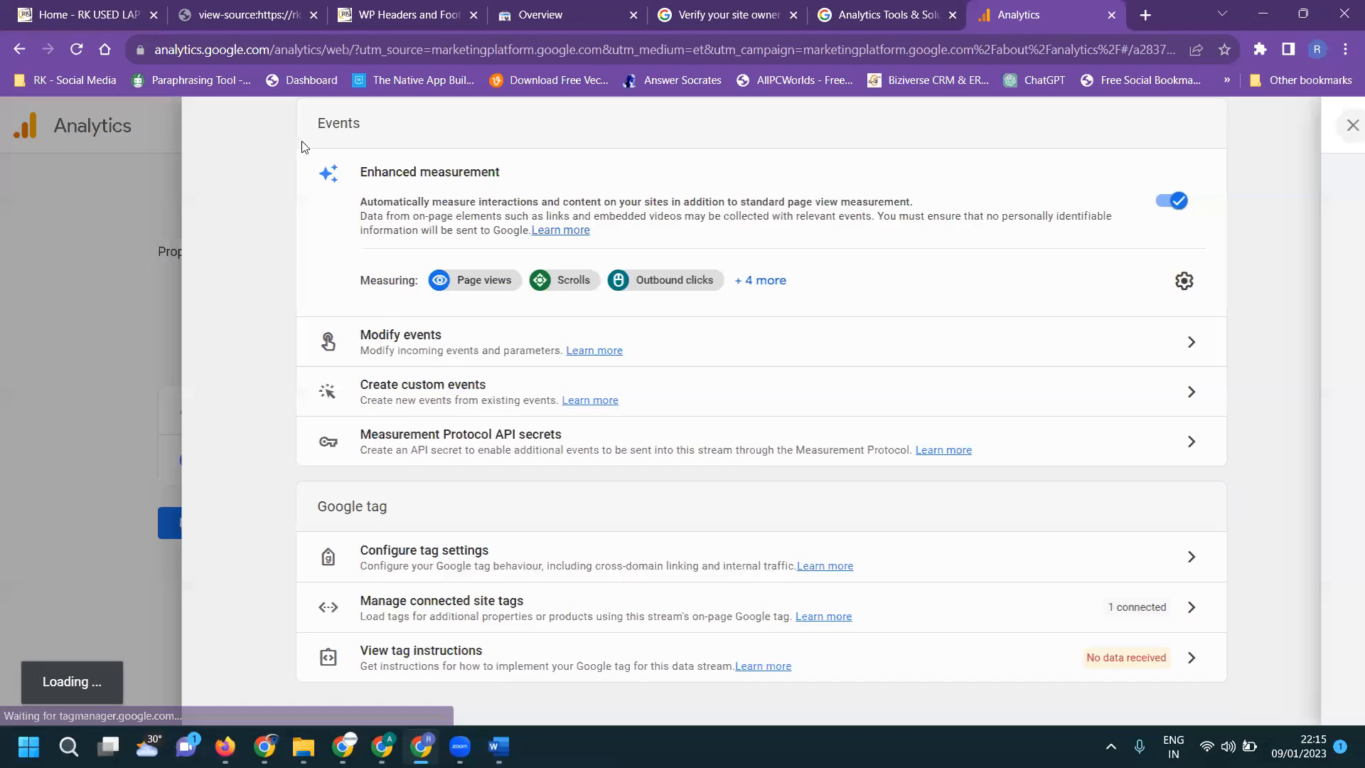
scroll(322, 222, up, 5)
click(223, 125)
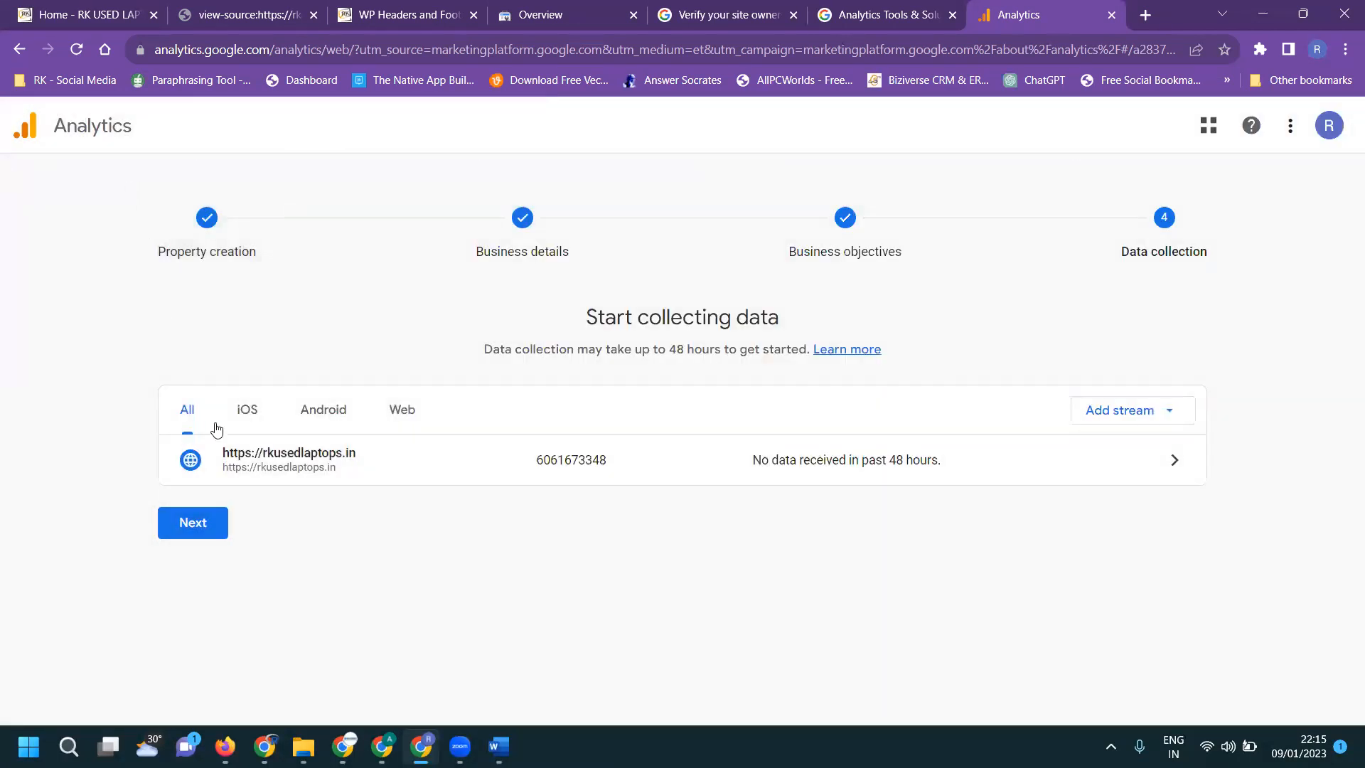
click(193, 532)
scroll(500, 524, down, 3)
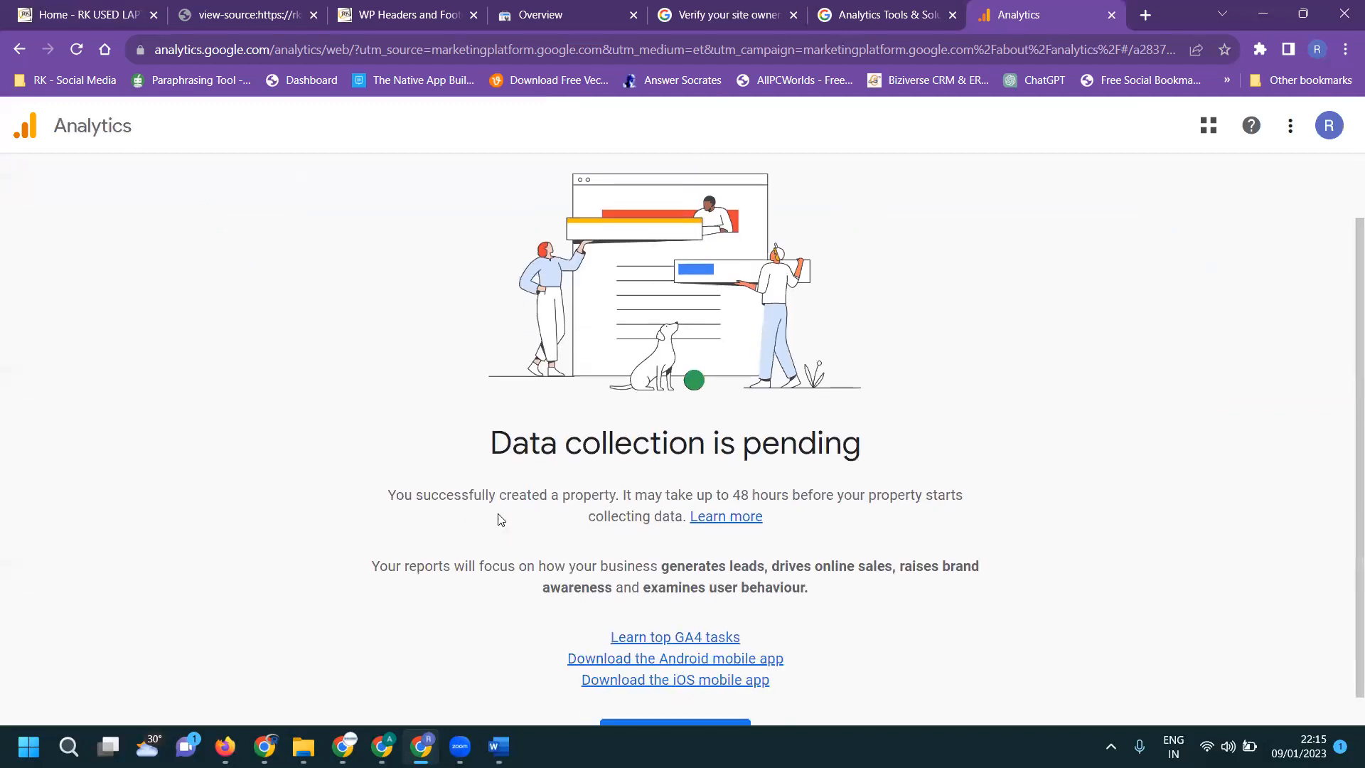
click(632, 700)
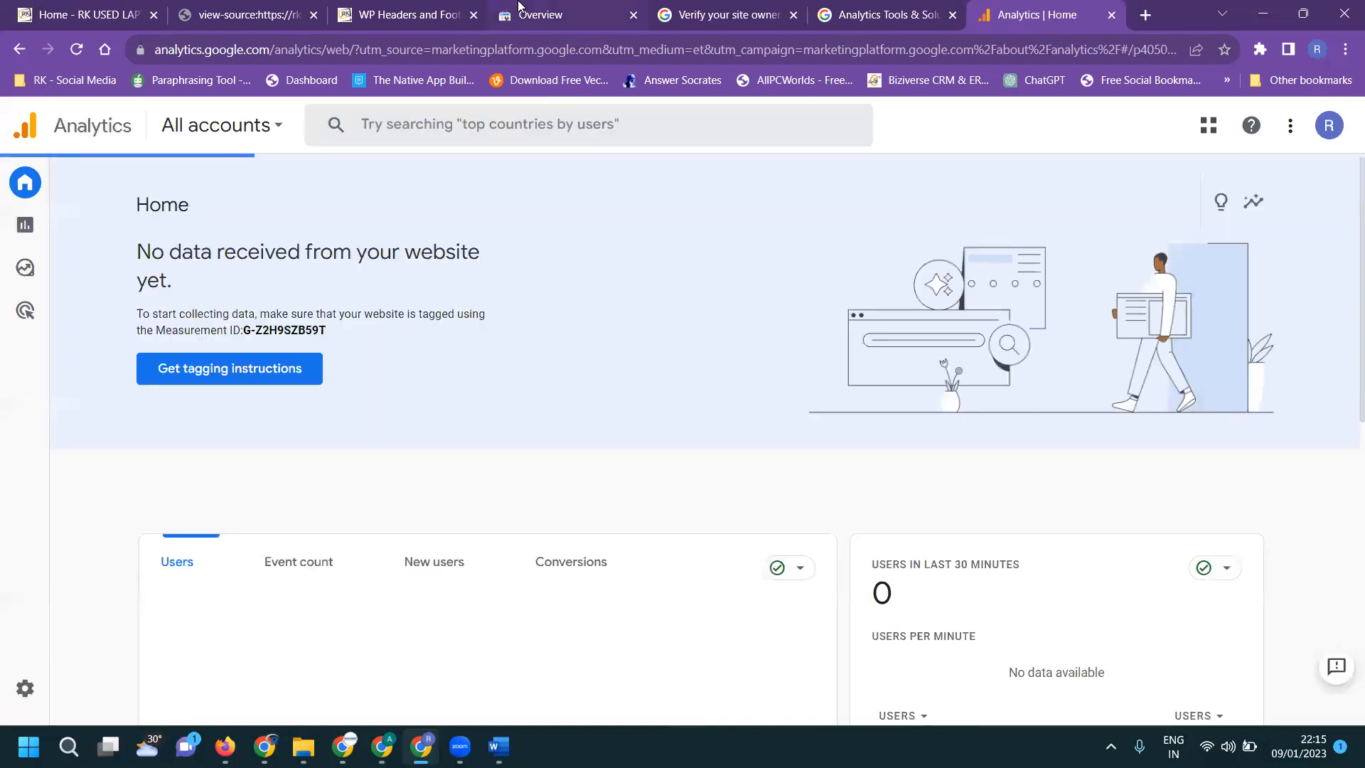
click(519, 10)
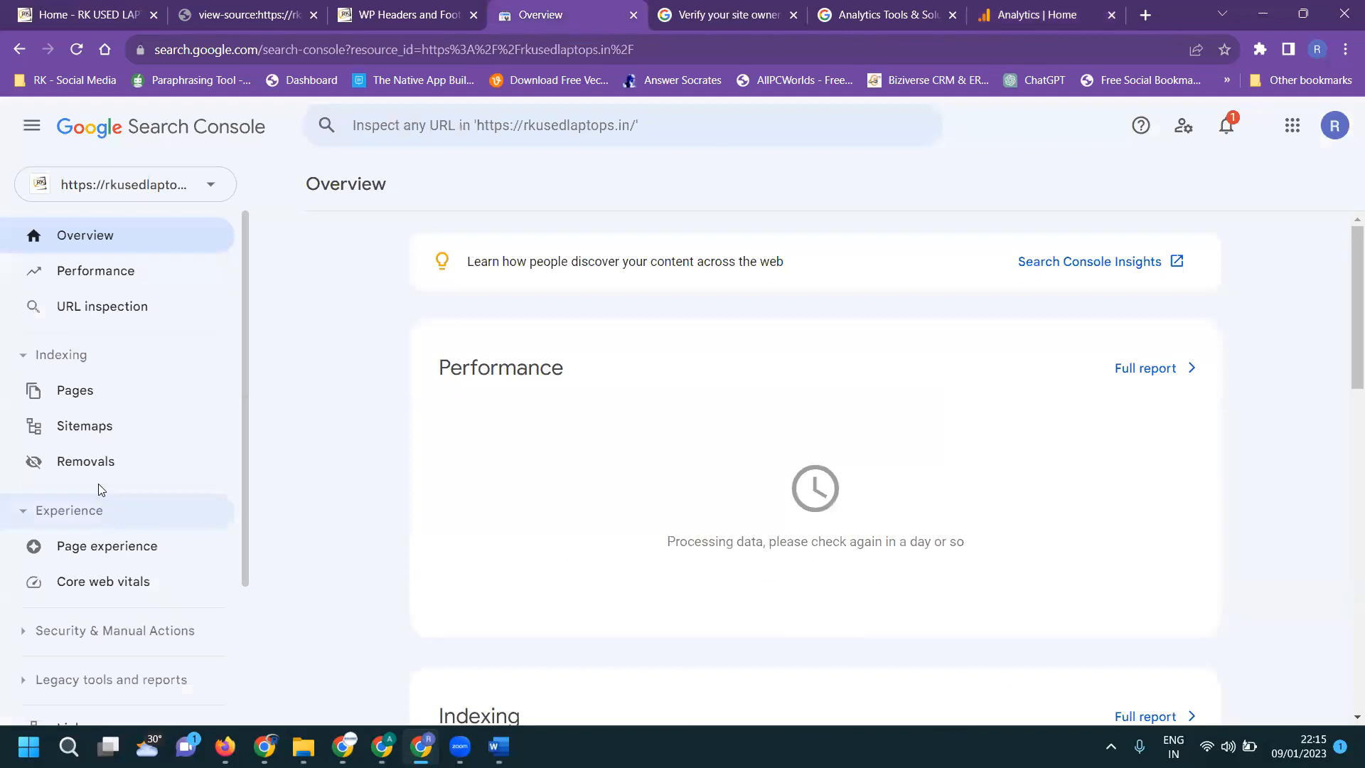
scroll(101, 500, down, 3)
click(91, 575)
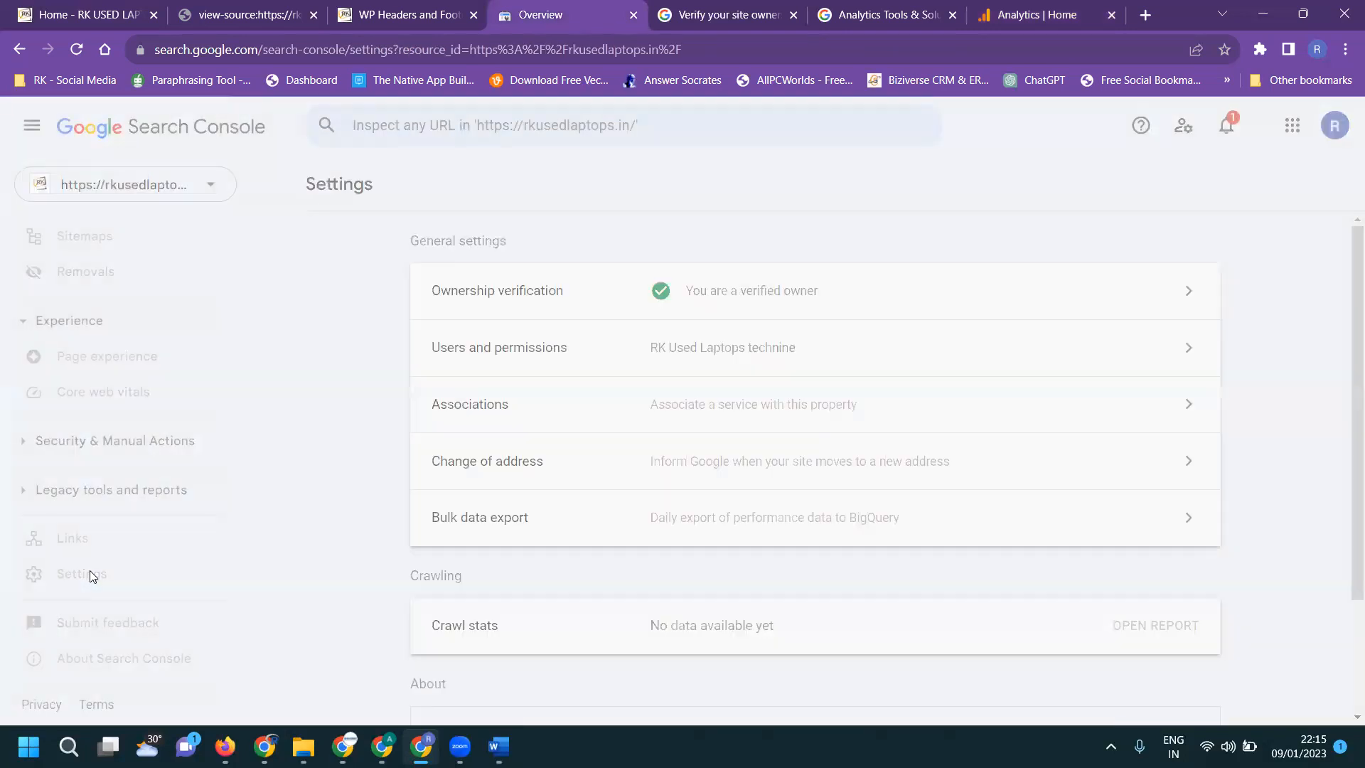
click(169, 184)
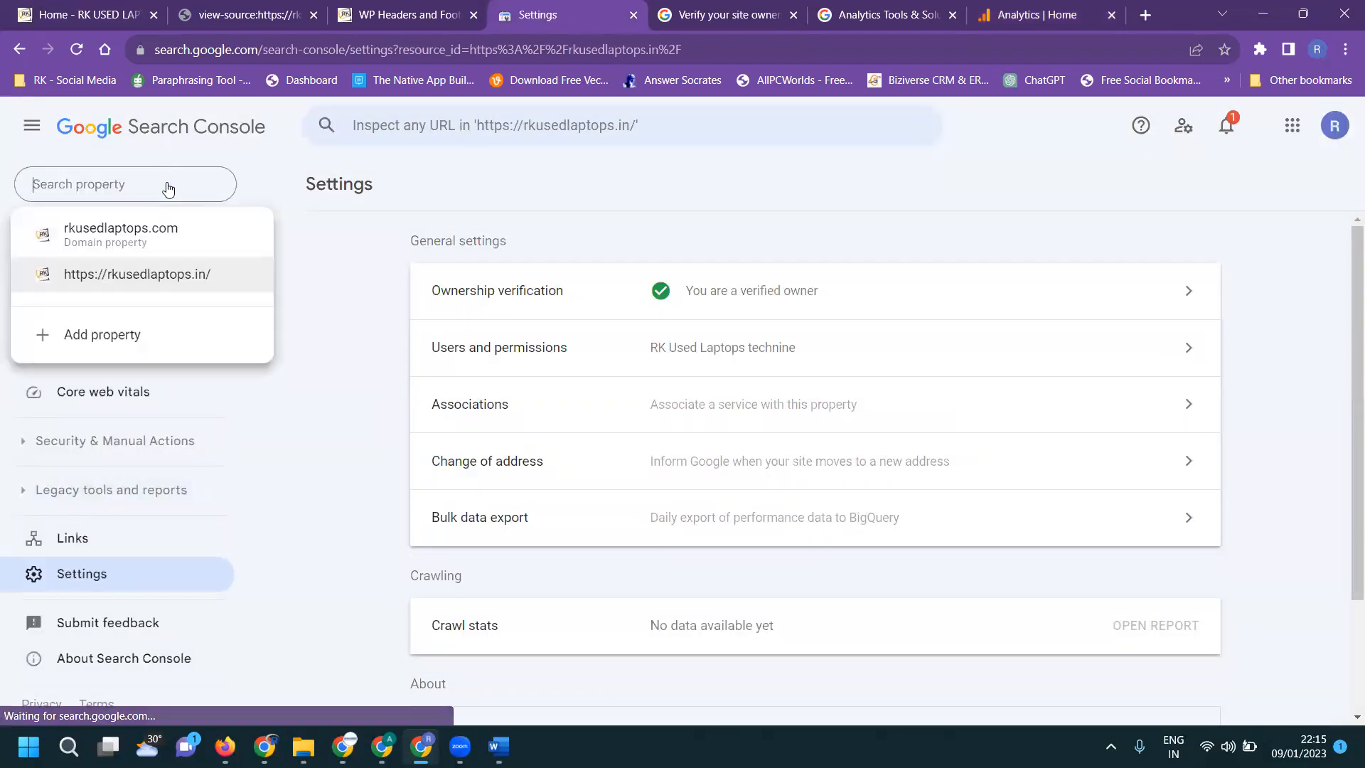
click(168, 277)
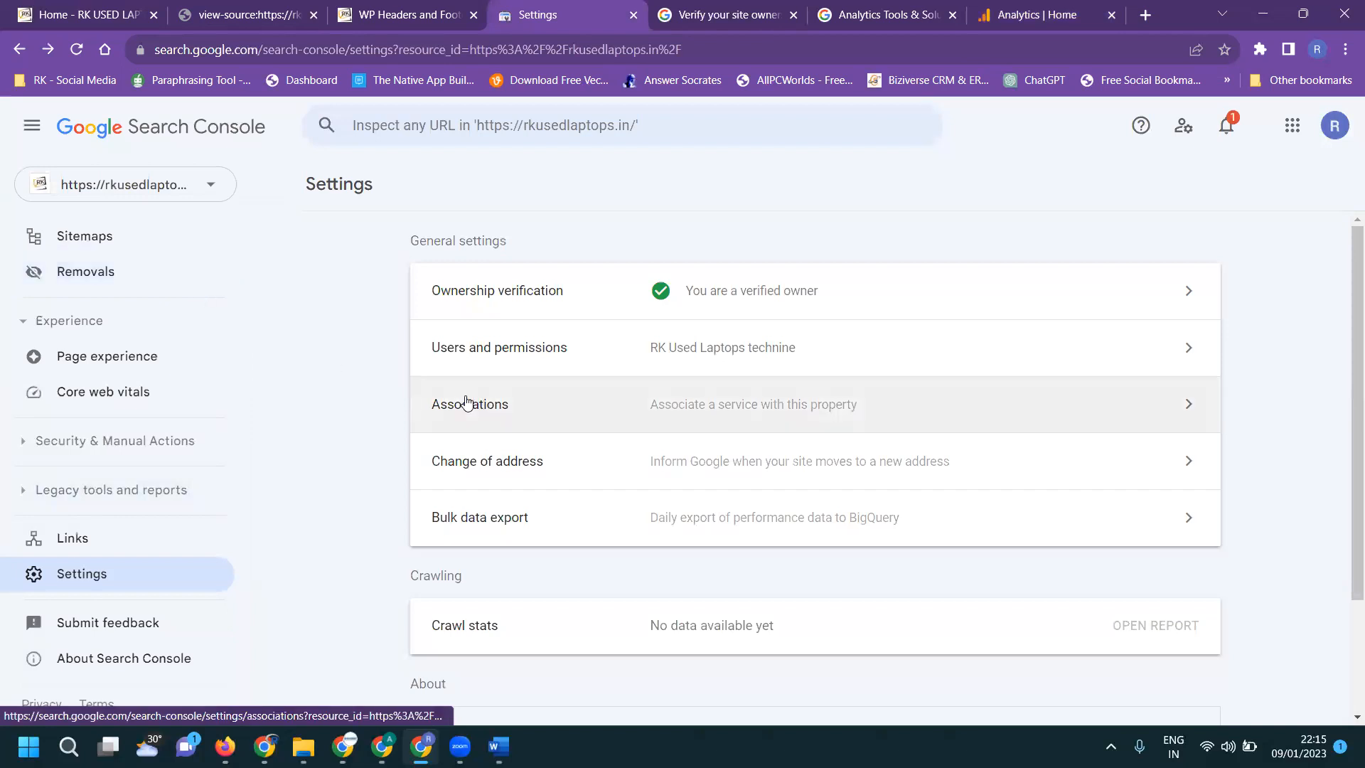
click(724, 352)
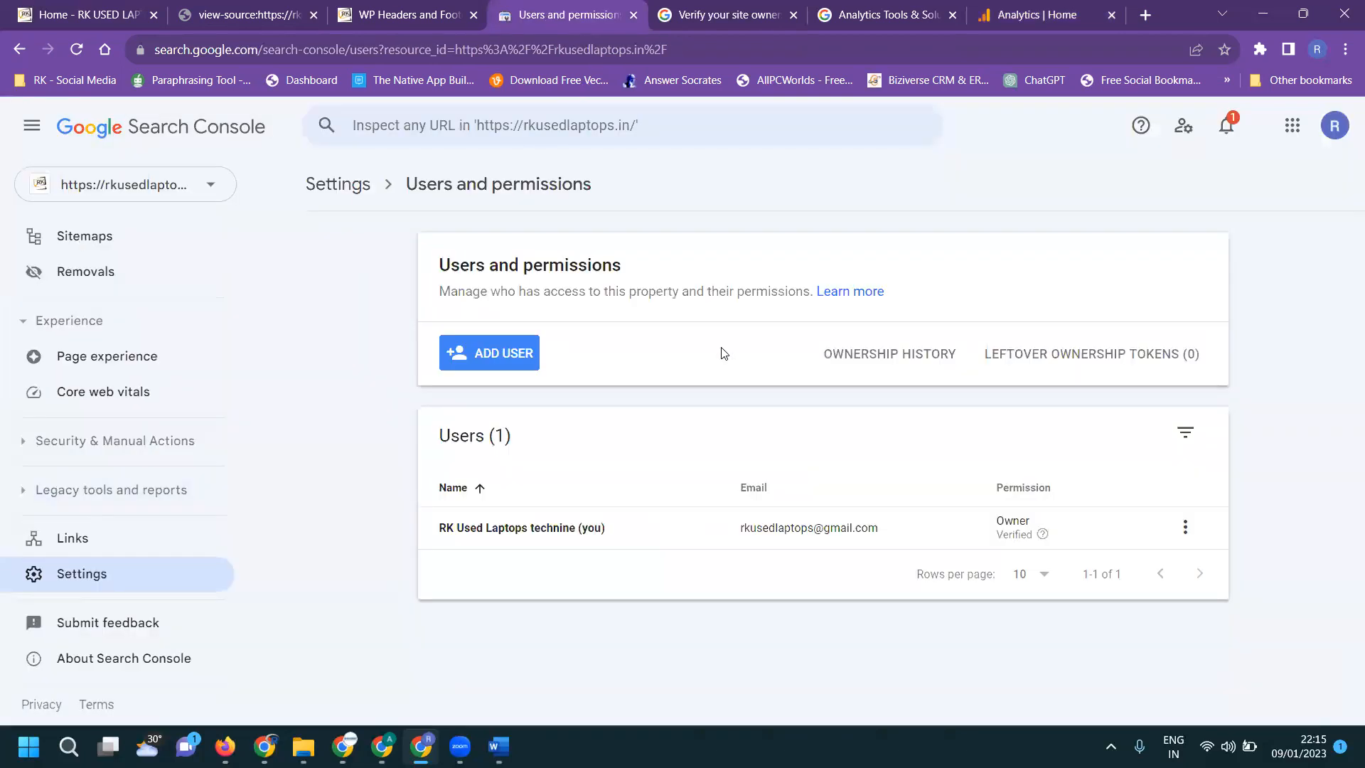
click(359, 194)
click(725, 293)
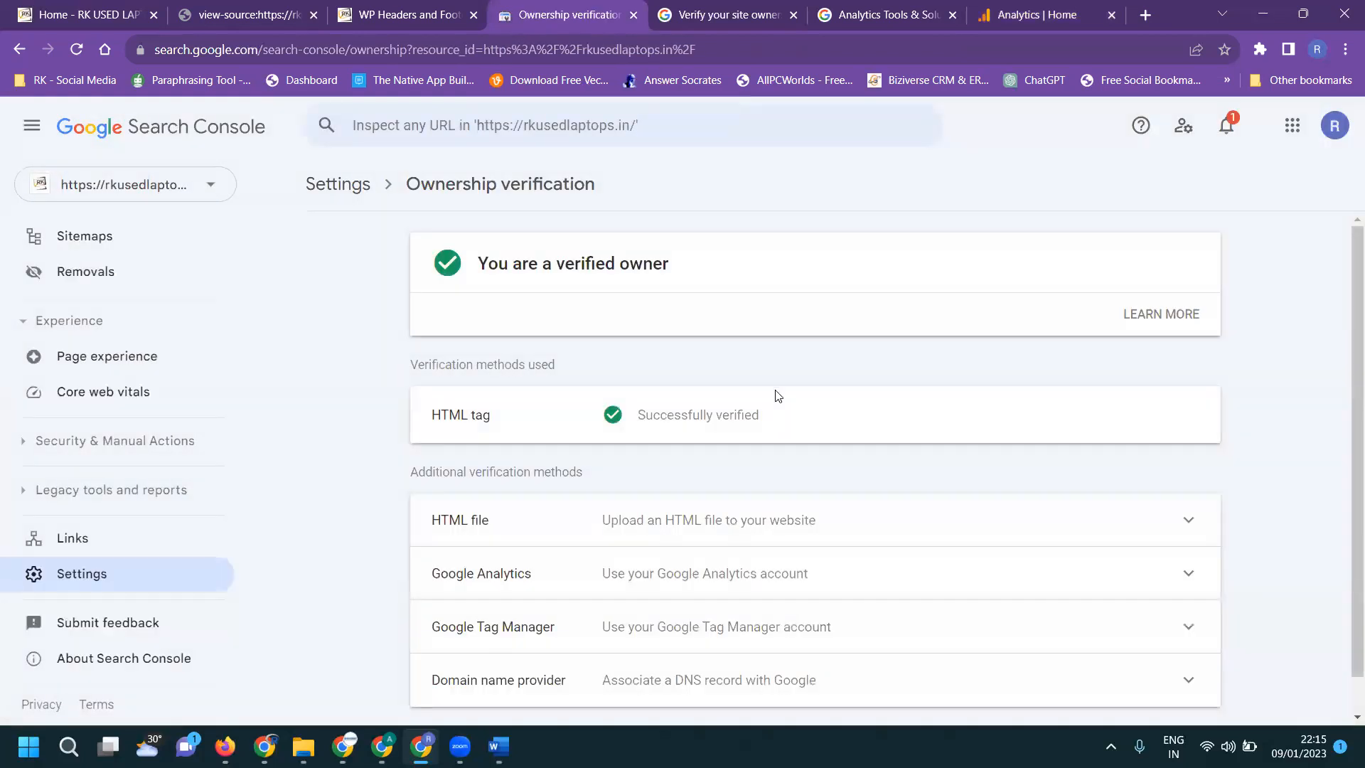
Try to verify the site's ownership with the Google Analytics method and dismiss the result
scroll(772, 405, down, 1)
click(760, 530)
scroll(817, 497, down, 3)
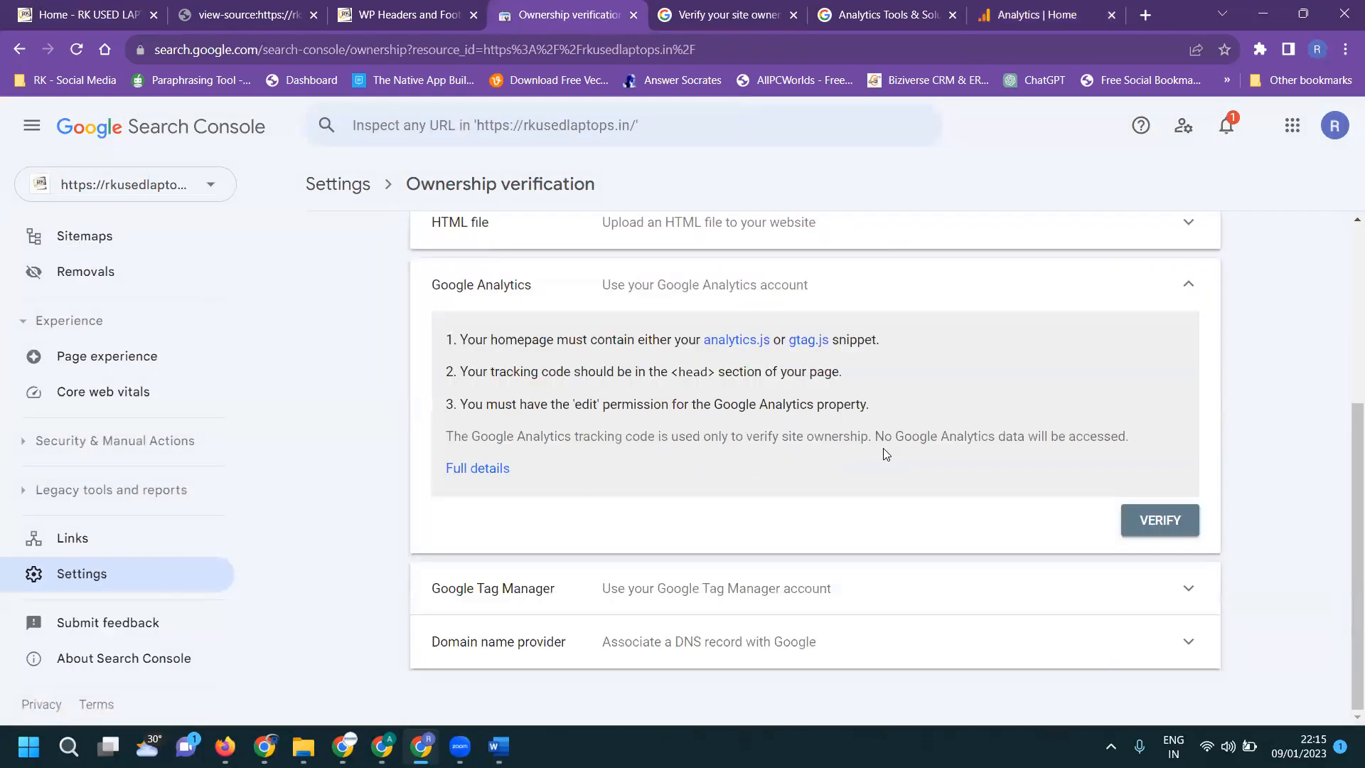
click(1163, 520)
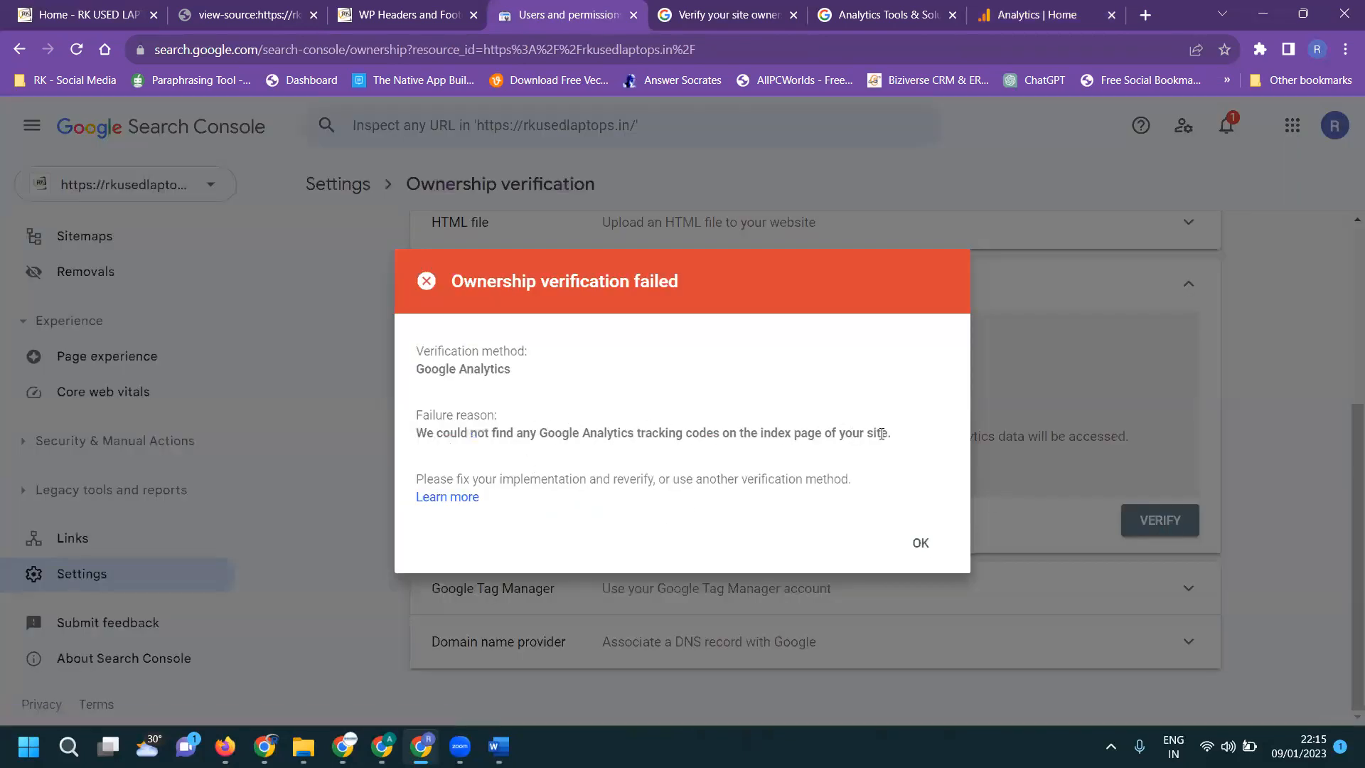
click(922, 544)
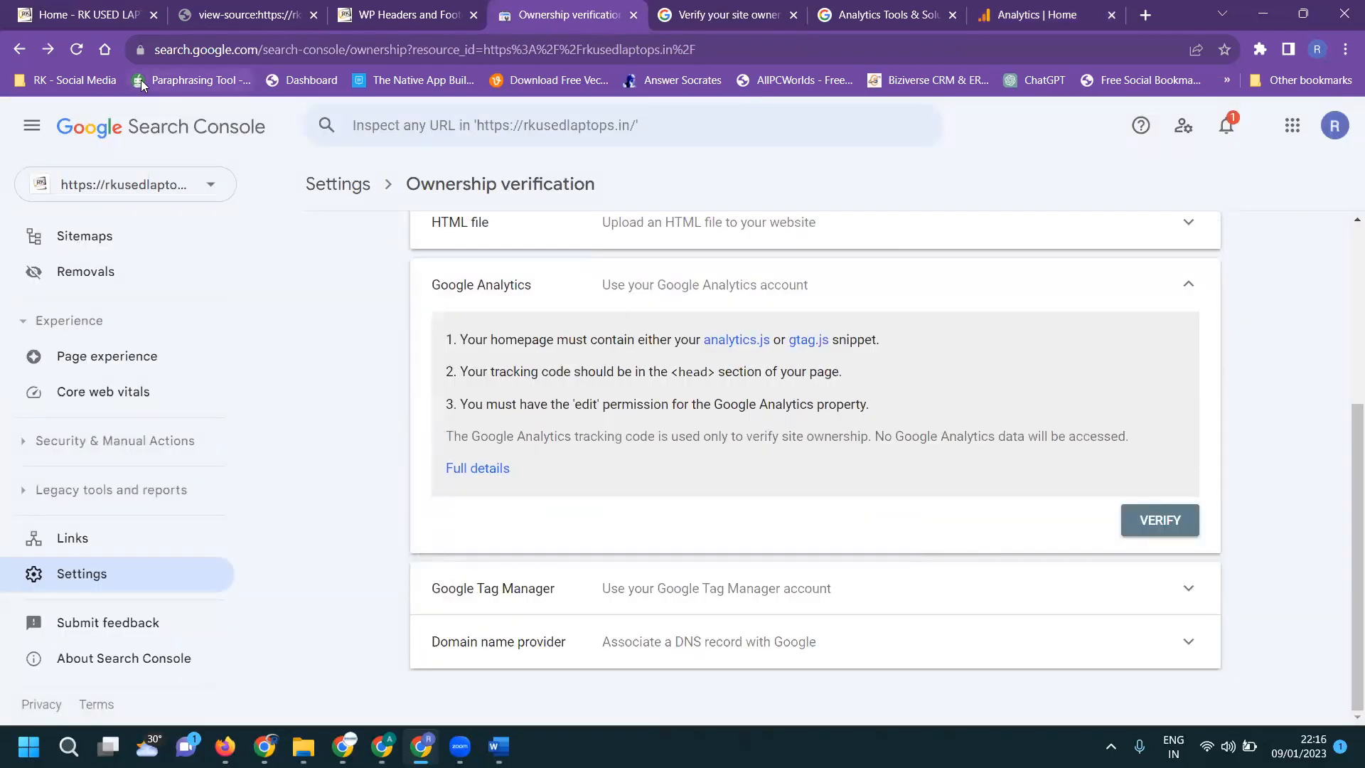
Reload the ownership verification page and run the Google Analytics verification again
key(F5)
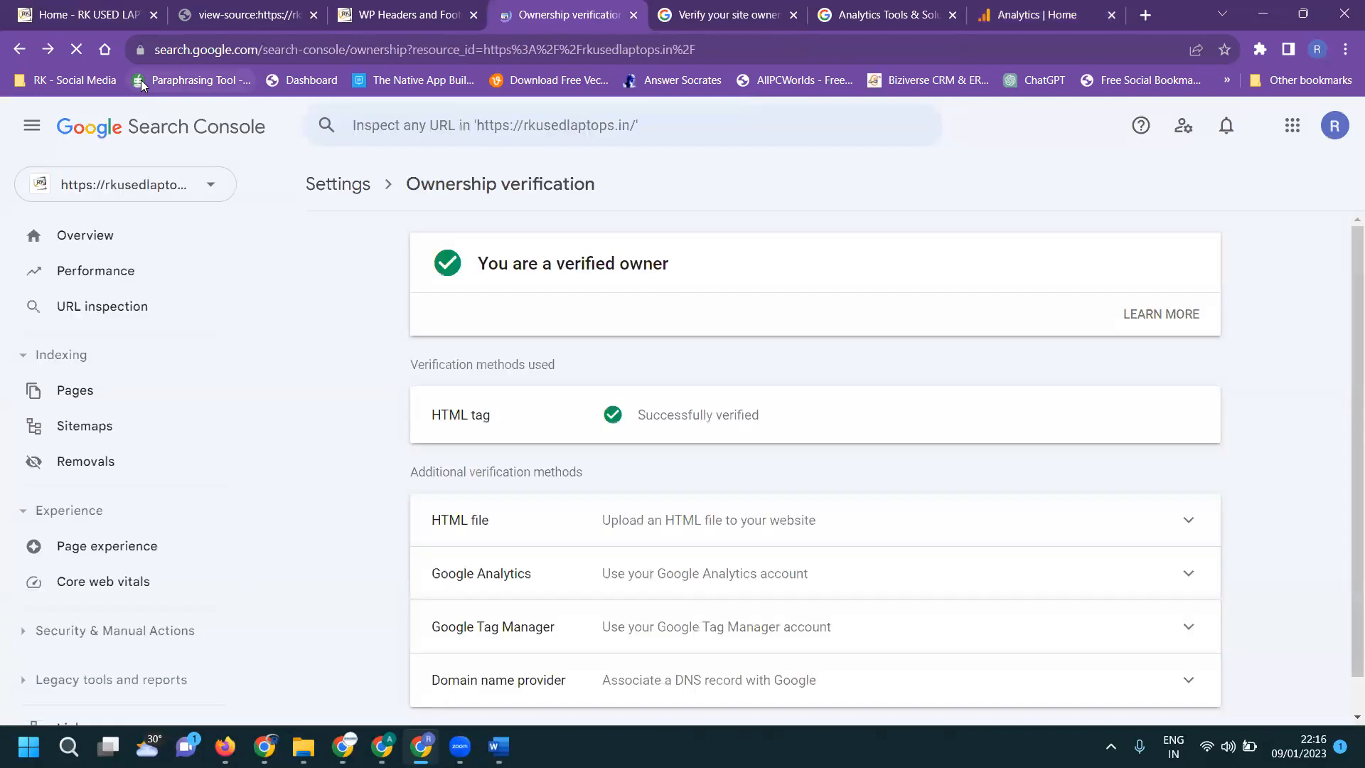
scroll(325, 350, down, 1)
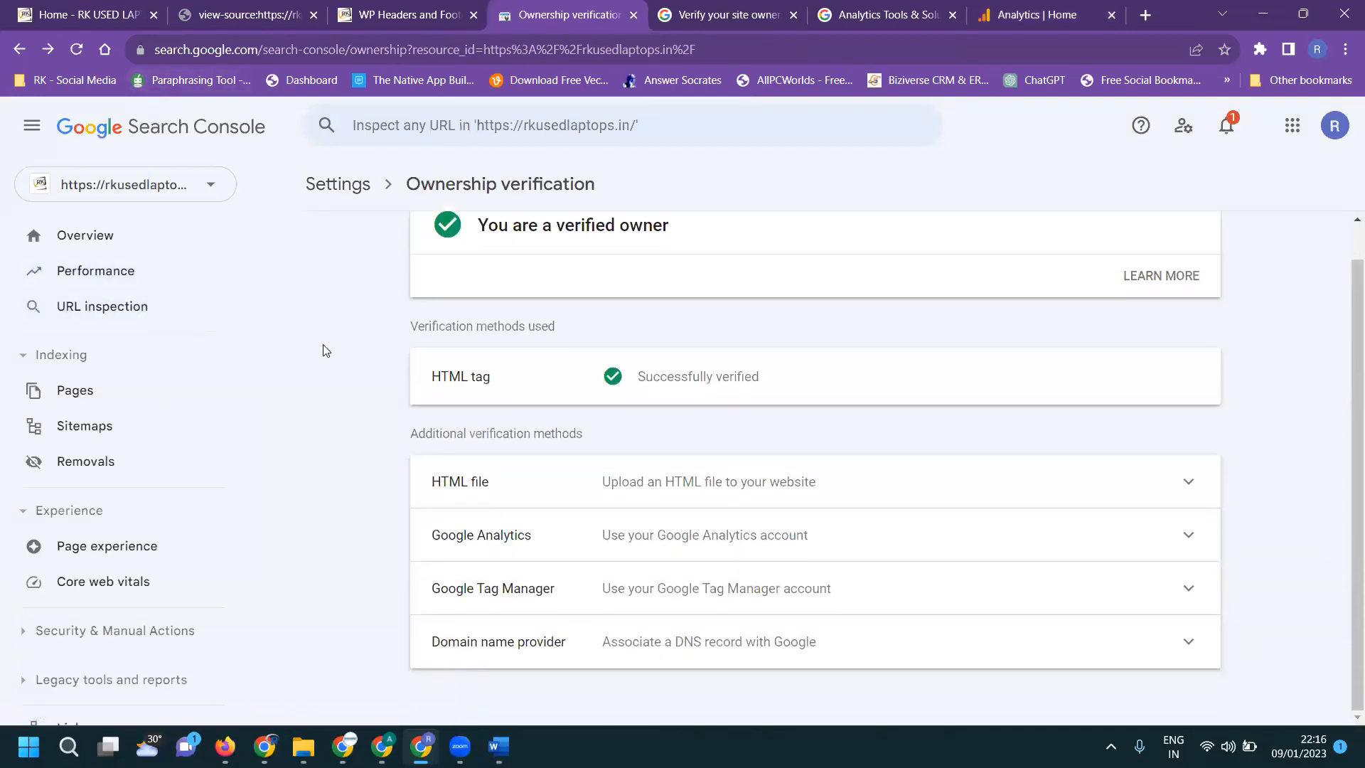
click(740, 535)
scroll(844, 479, down, 4)
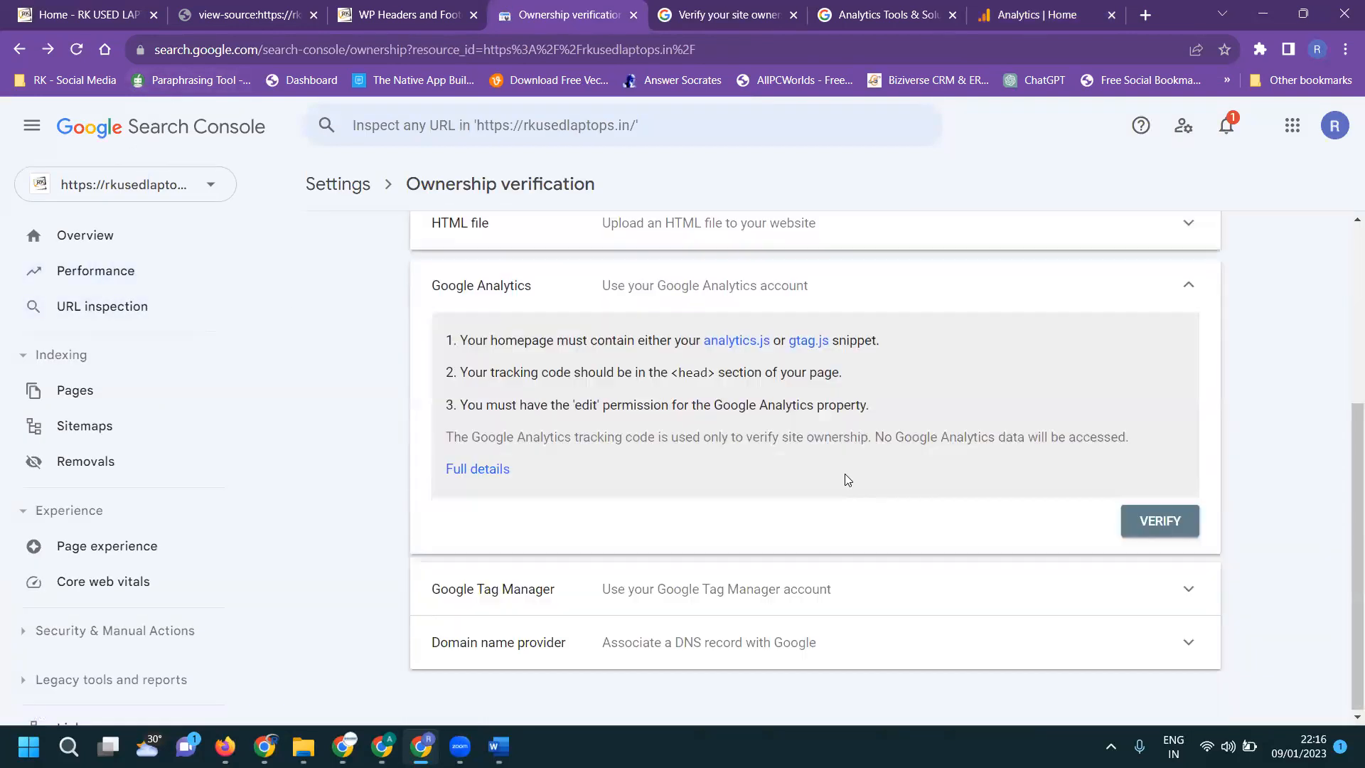
click(1159, 520)
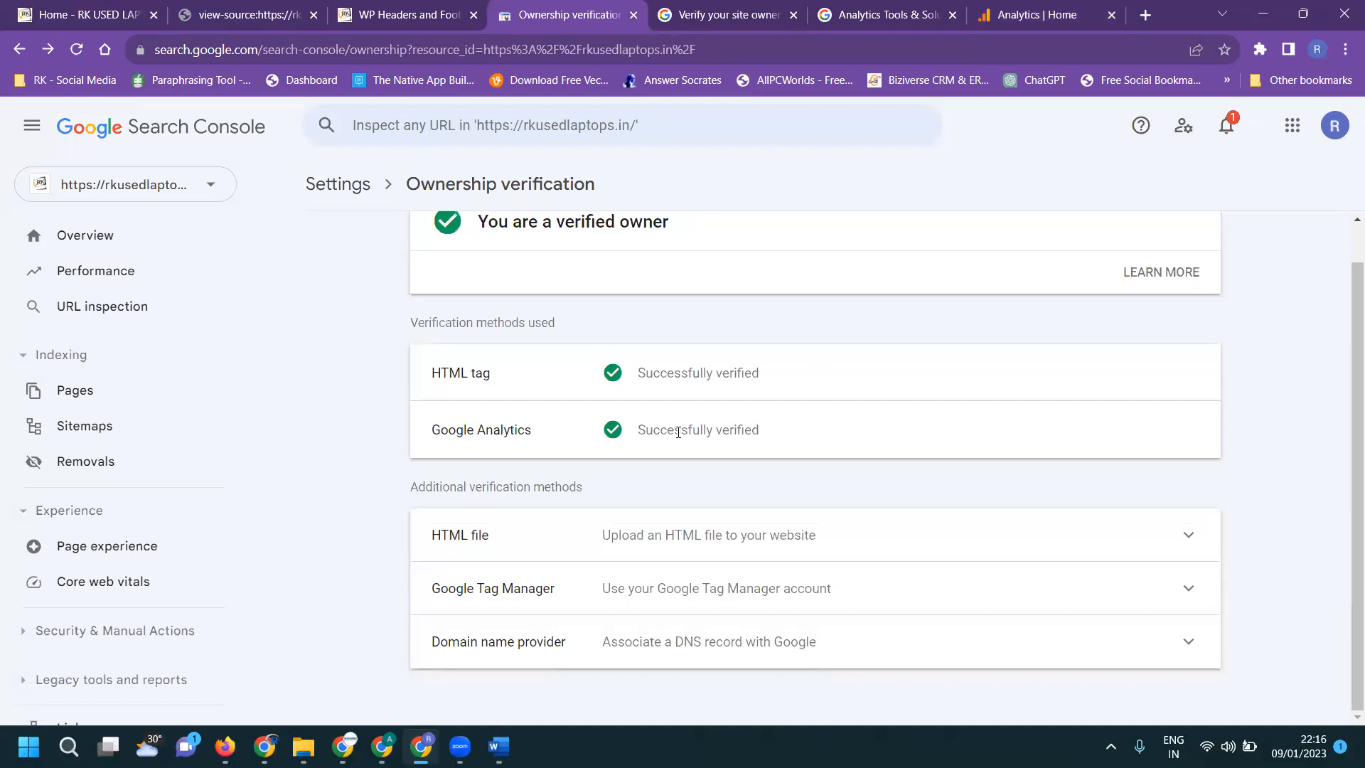
Open the Search Console property's associations and start associating a Google Analytics property with it
click(138, 238)
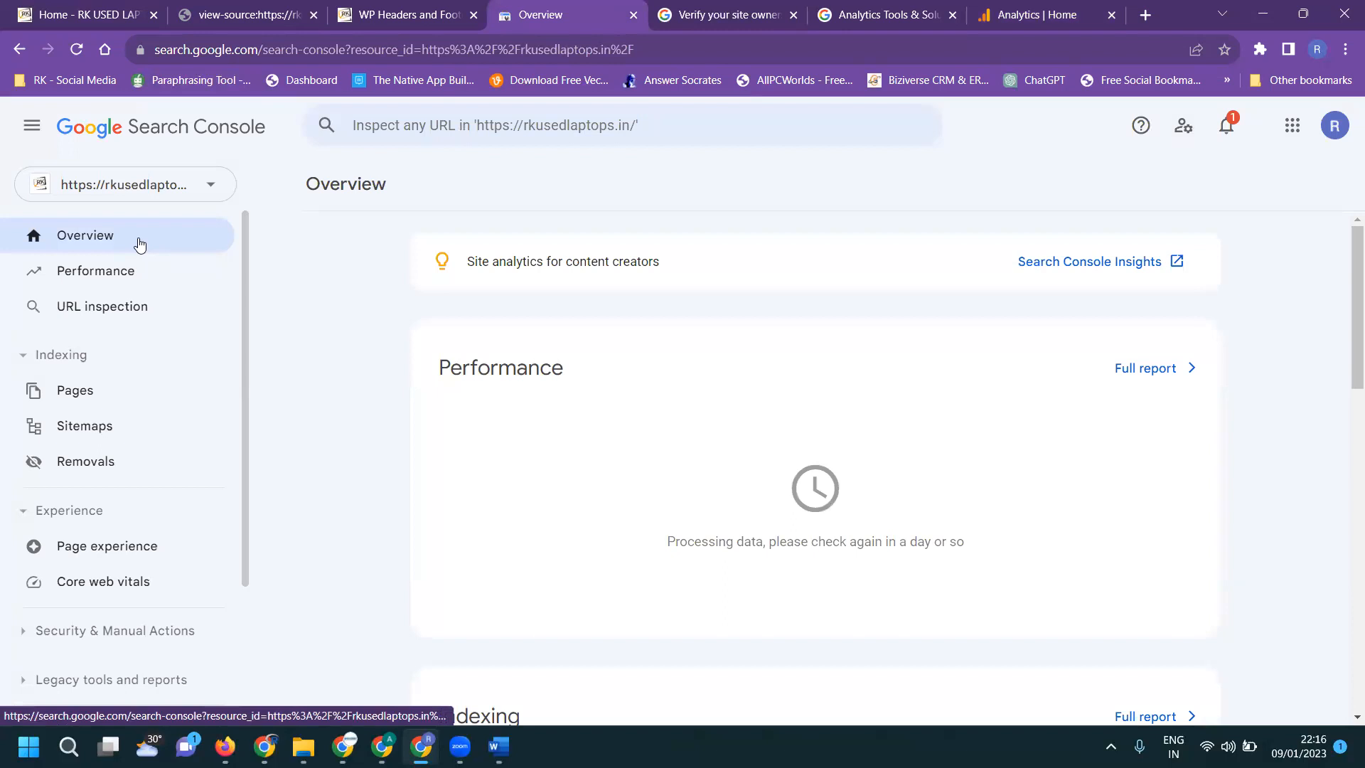
scroll(137, 399, down, 3)
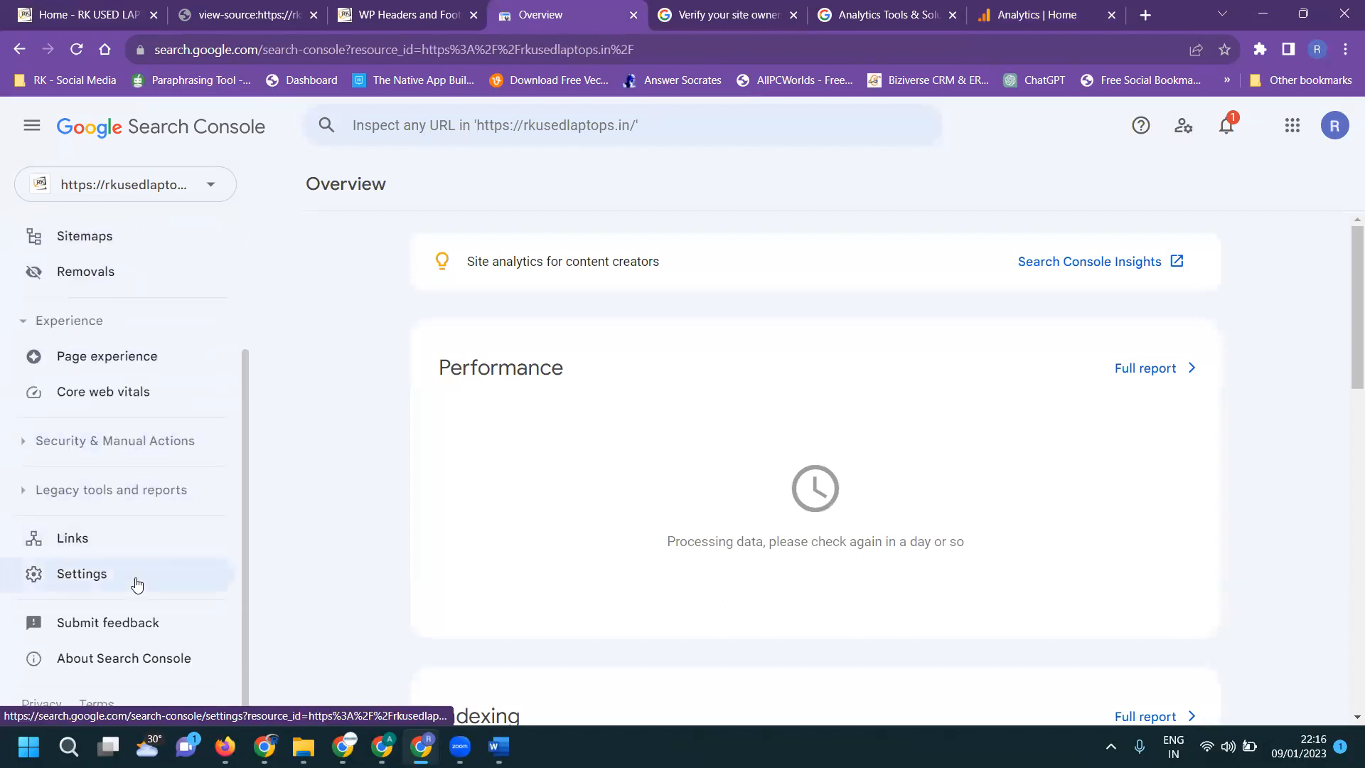
click(135, 577)
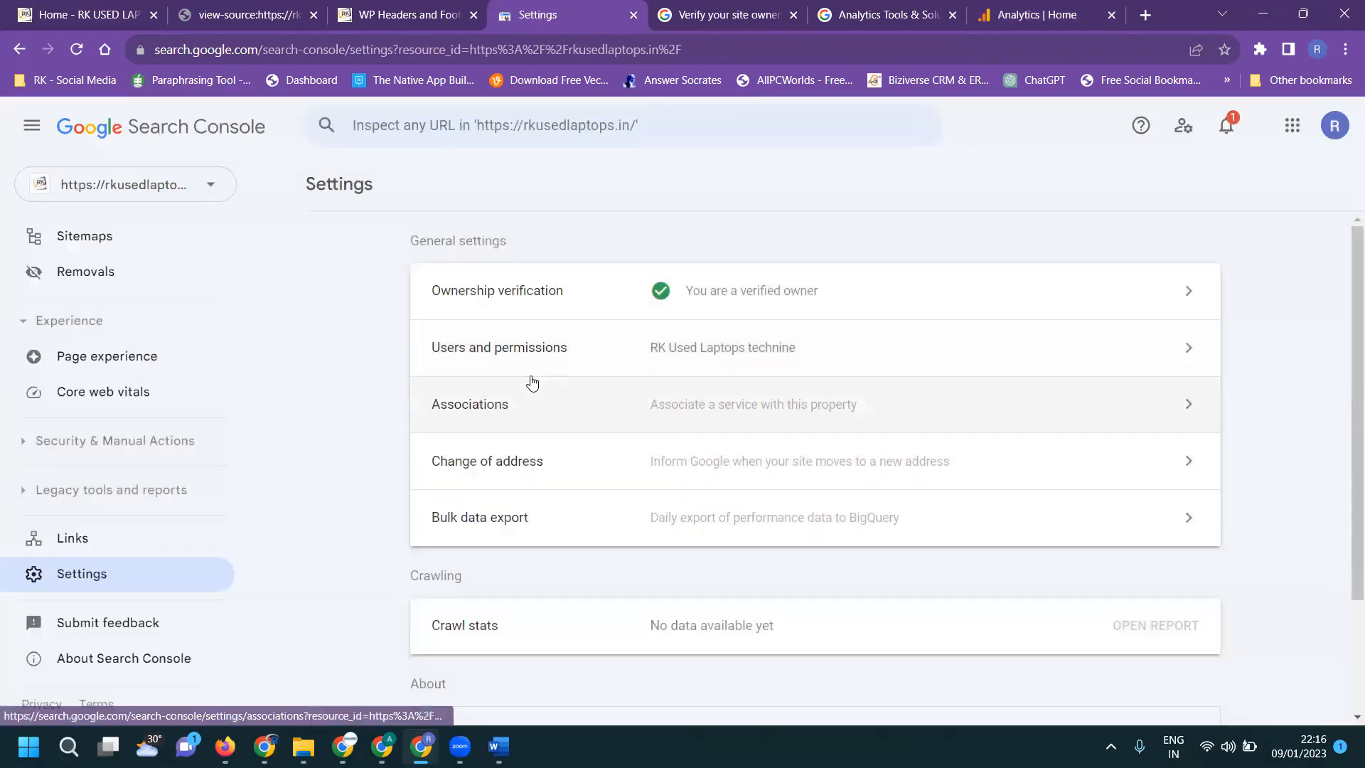
click(569, 397)
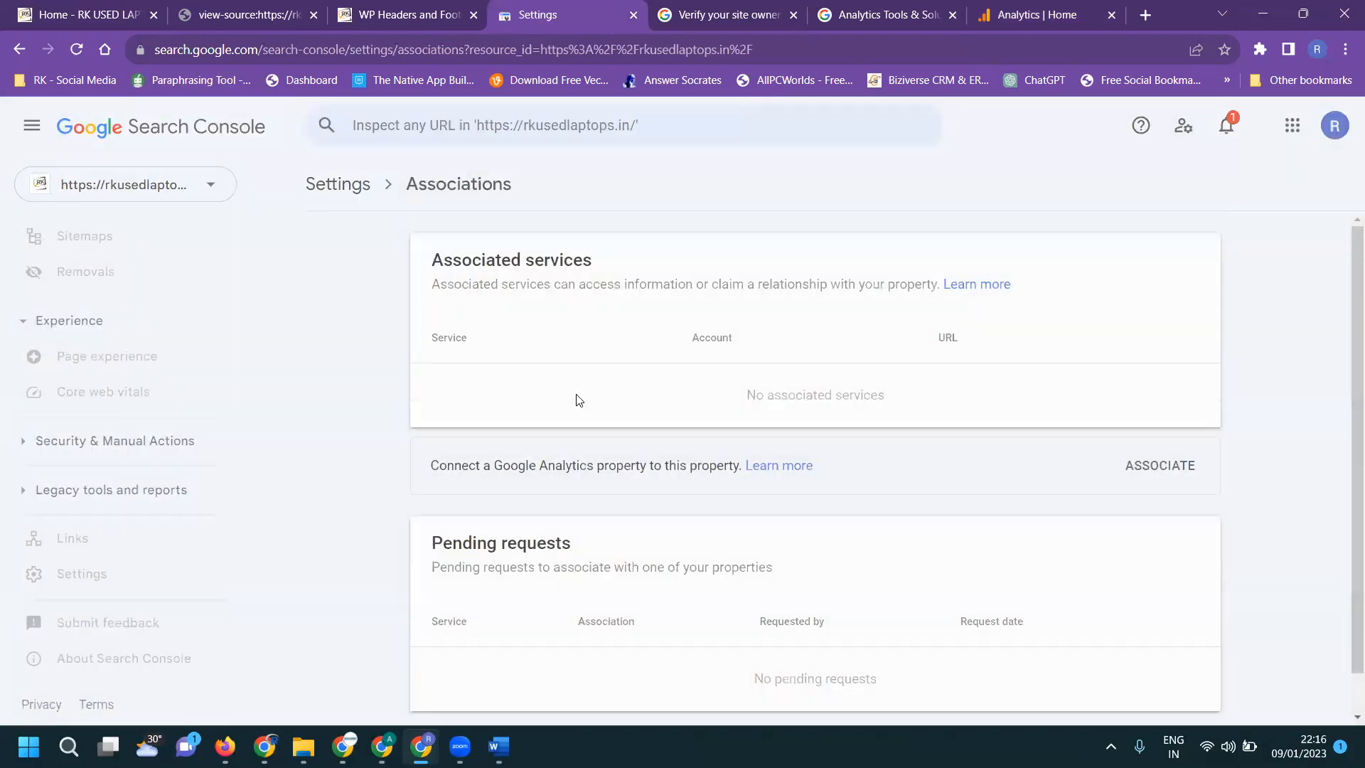
scroll(788, 389, down, 1)
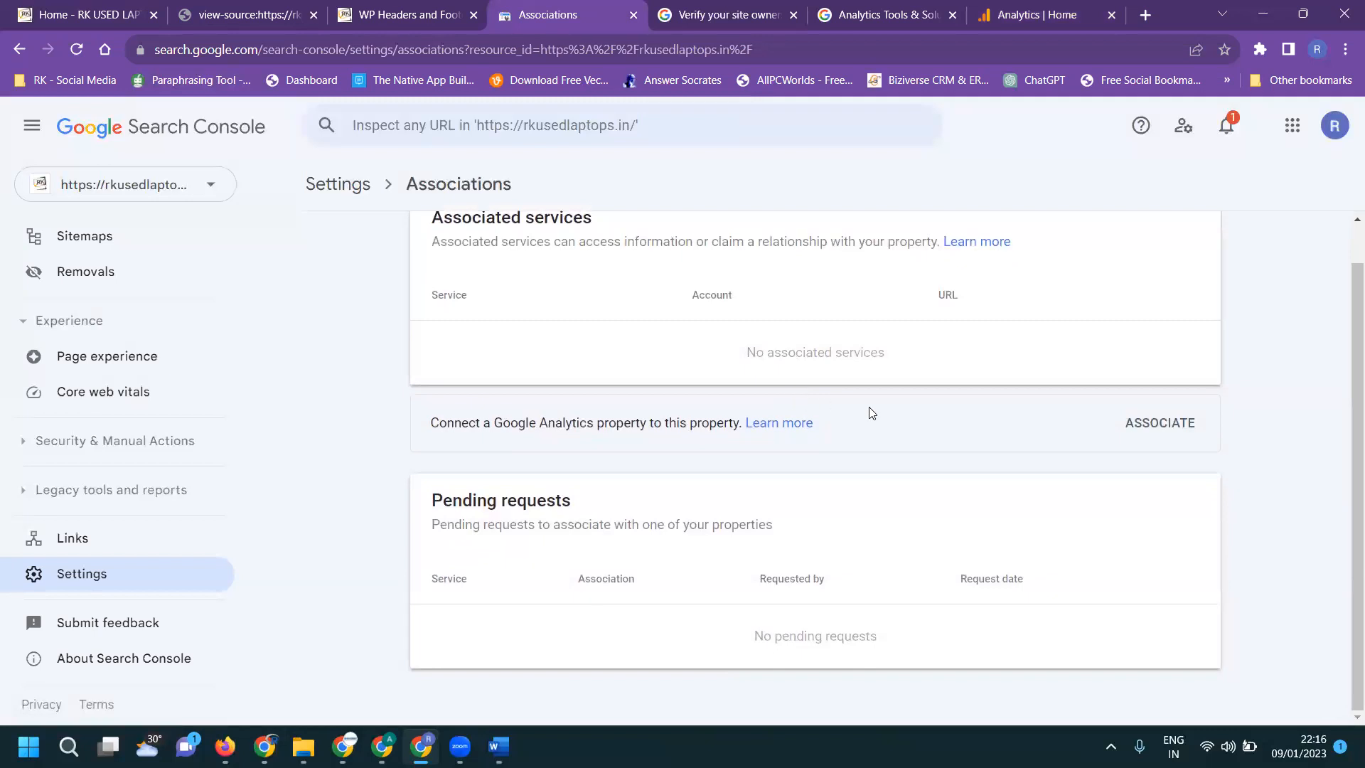
click(1180, 419)
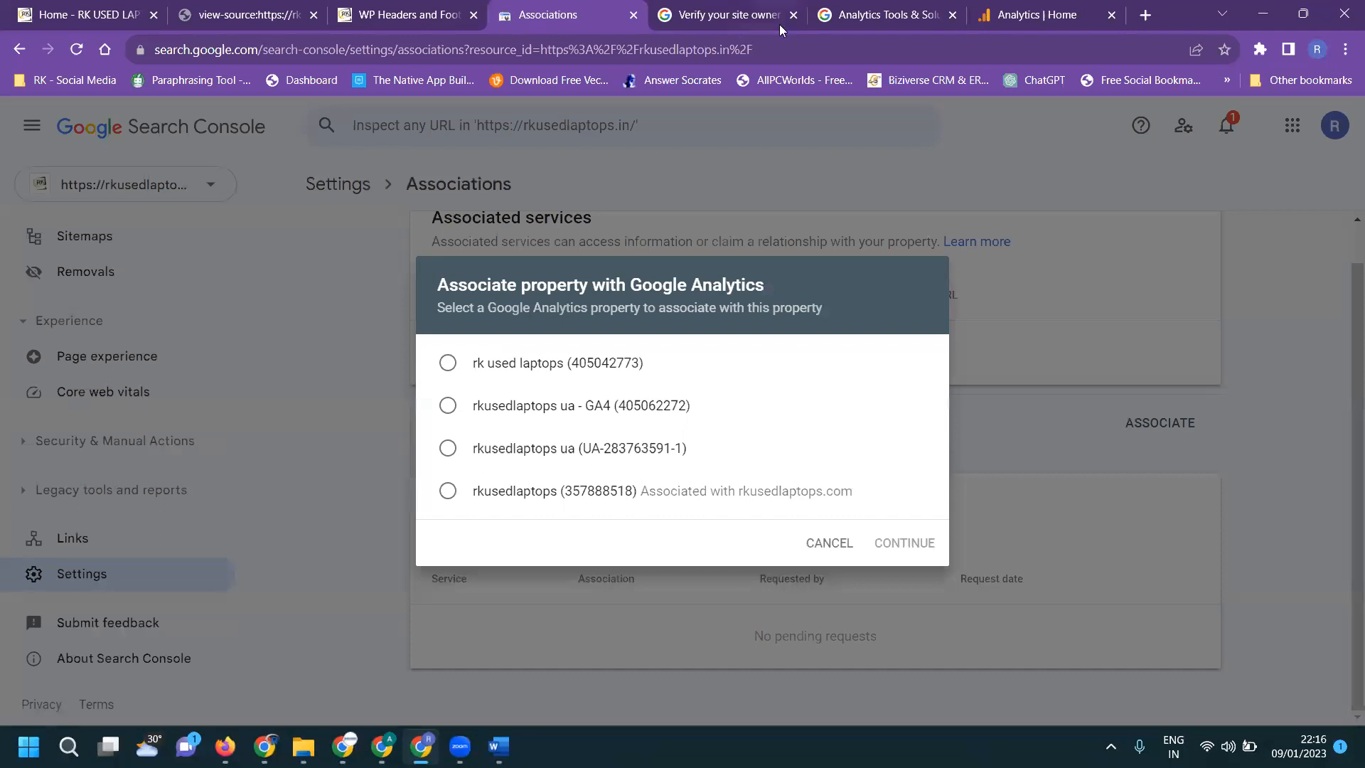
Switch to Analytics, connect the GA4 property to the existing UA property "rkusedlaptops ua" and save the migration choice
click(1018, 24)
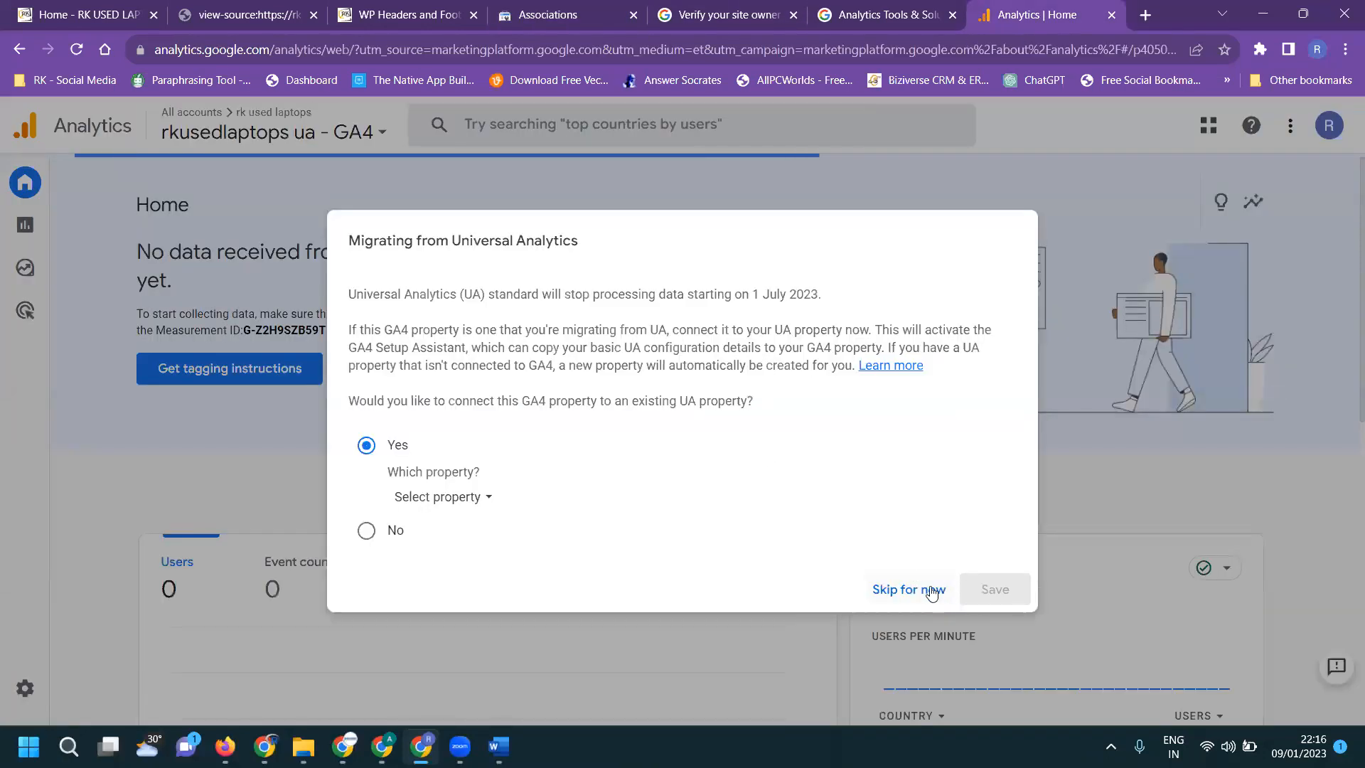
click(441, 498)
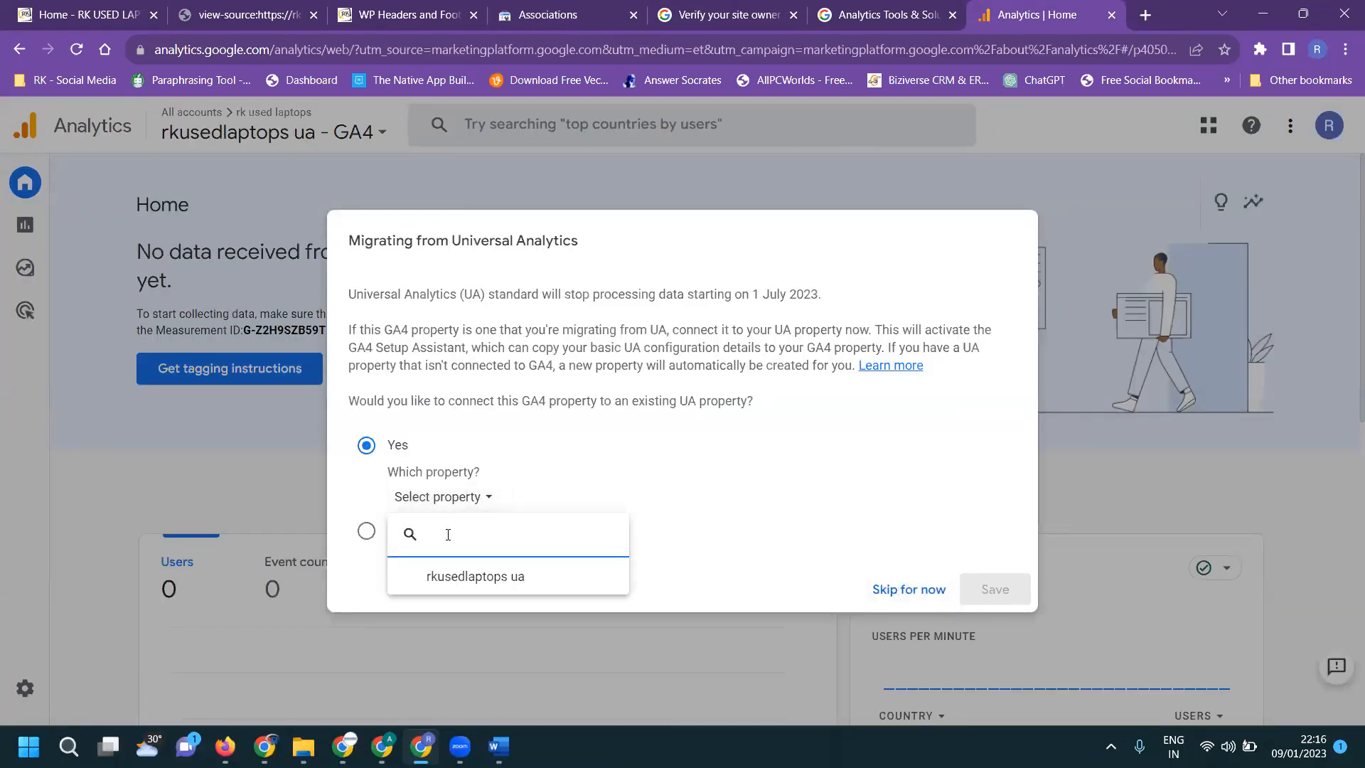
click(458, 577)
click(467, 501)
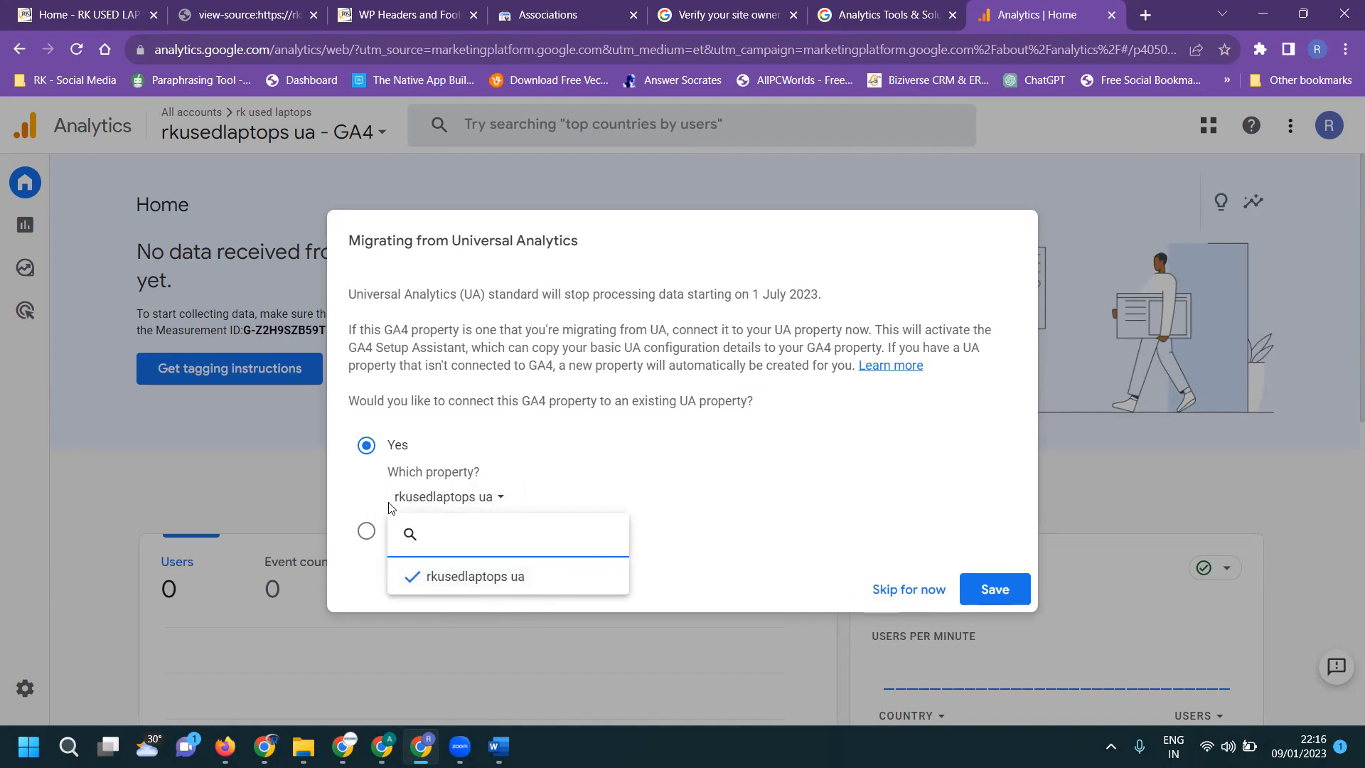
click(449, 500)
click(448, 500)
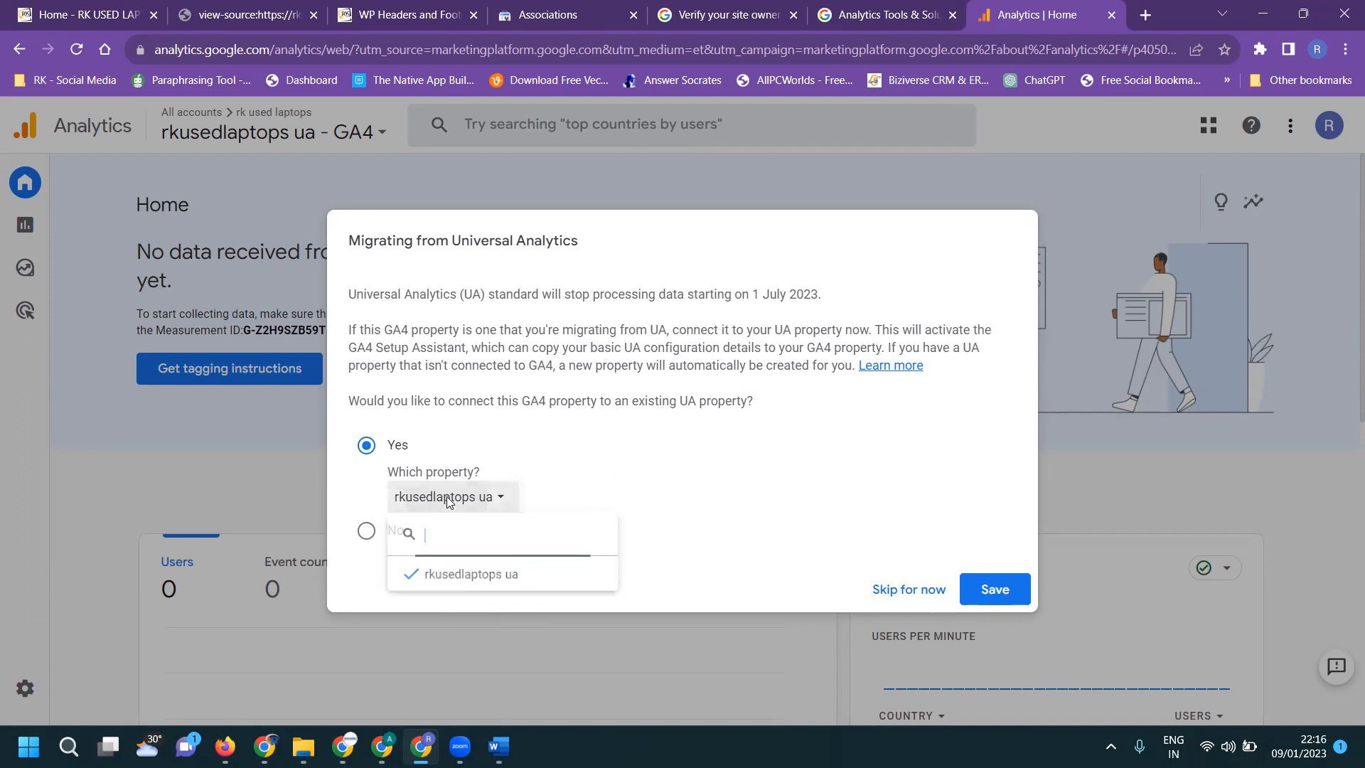
click(967, 597)
click(994, 589)
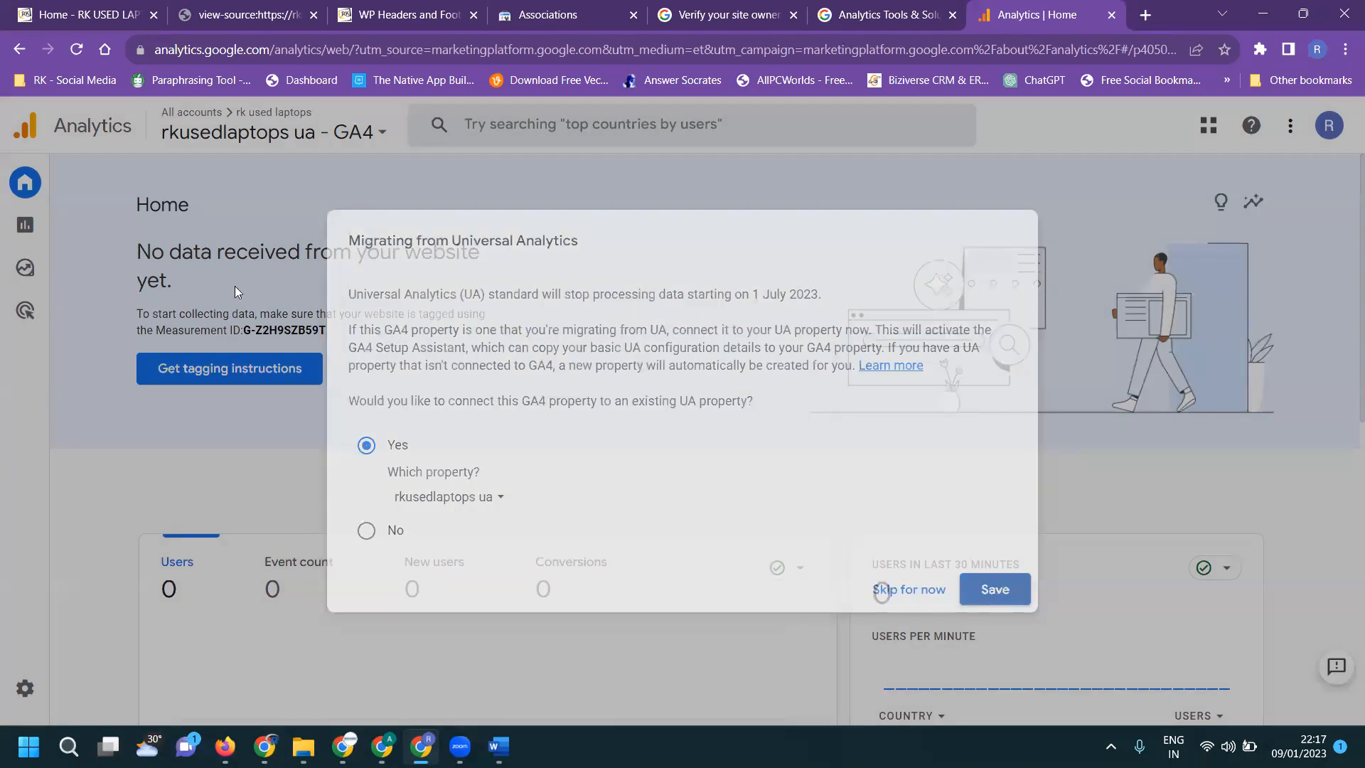
click(239, 142)
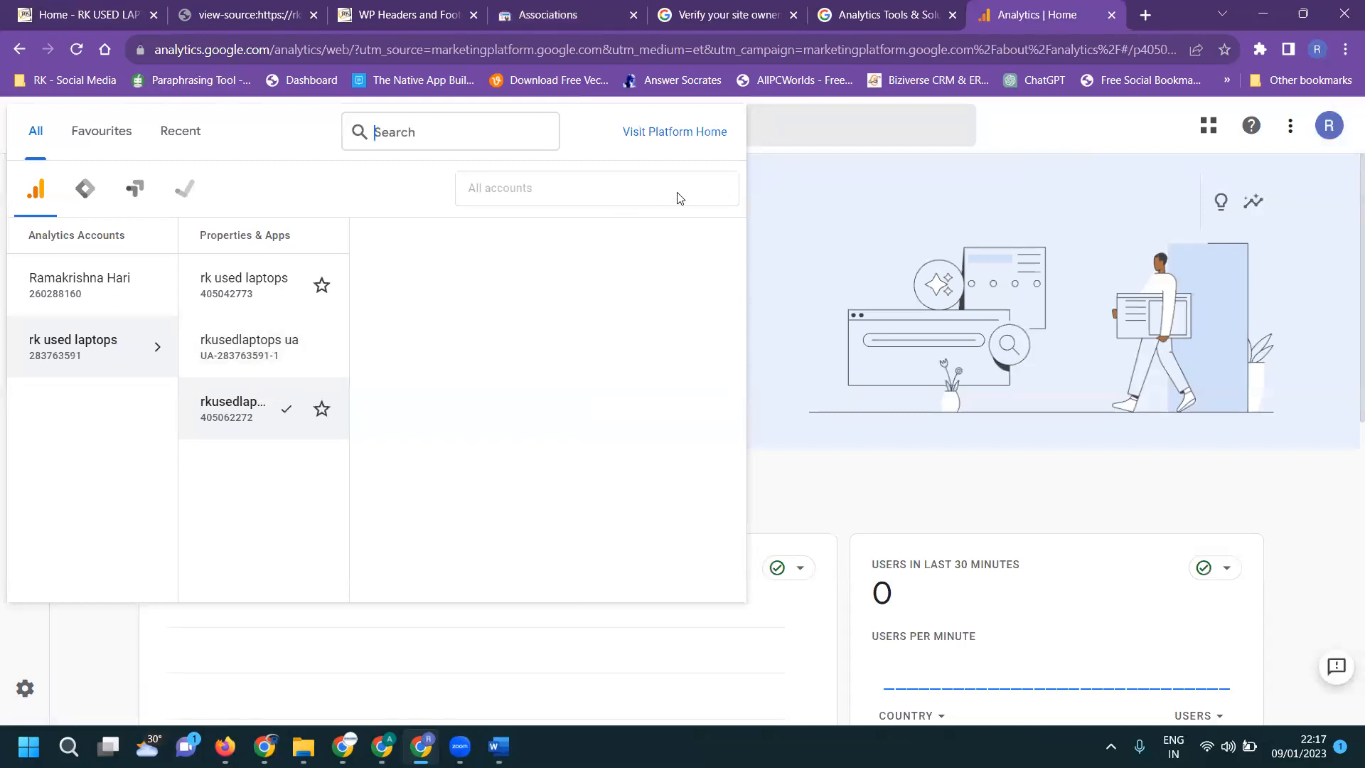
click(532, 19)
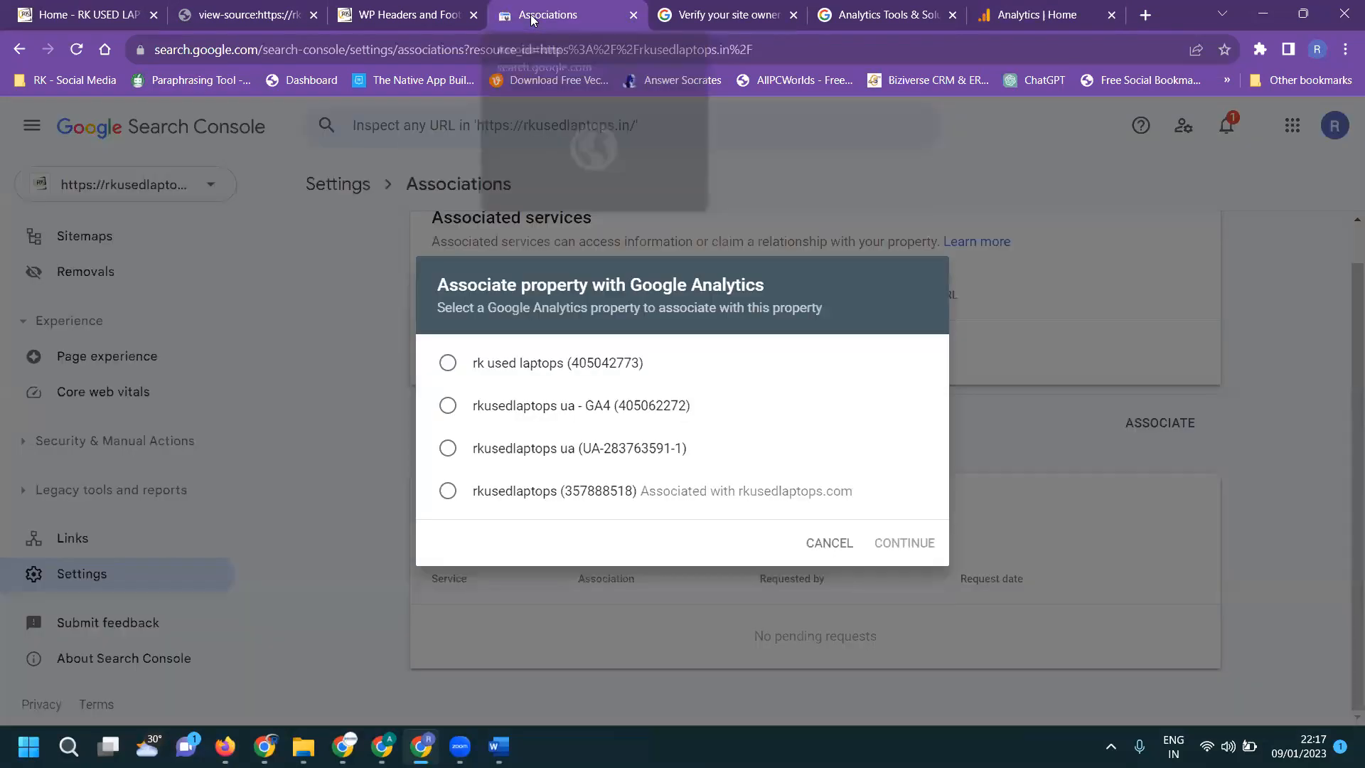
click(672, 411)
click(893, 543)
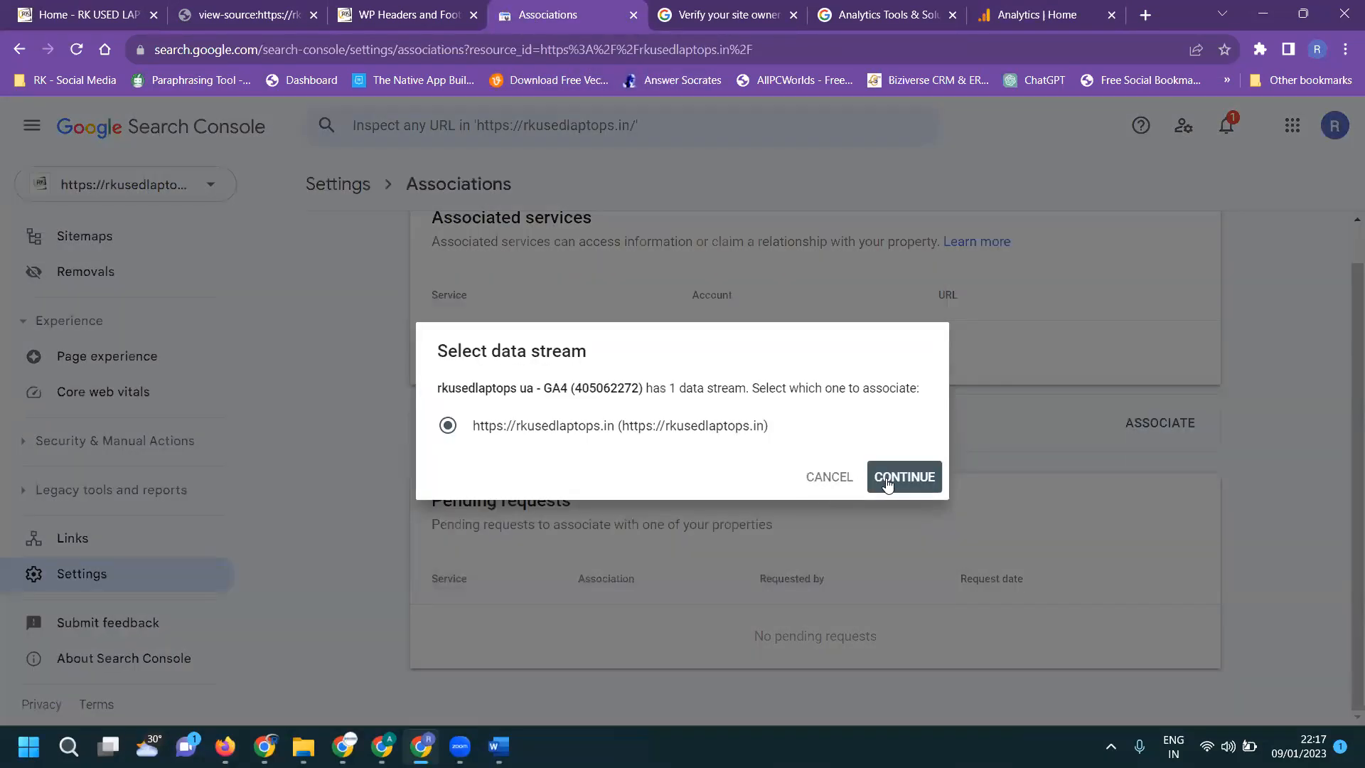
click(887, 482)
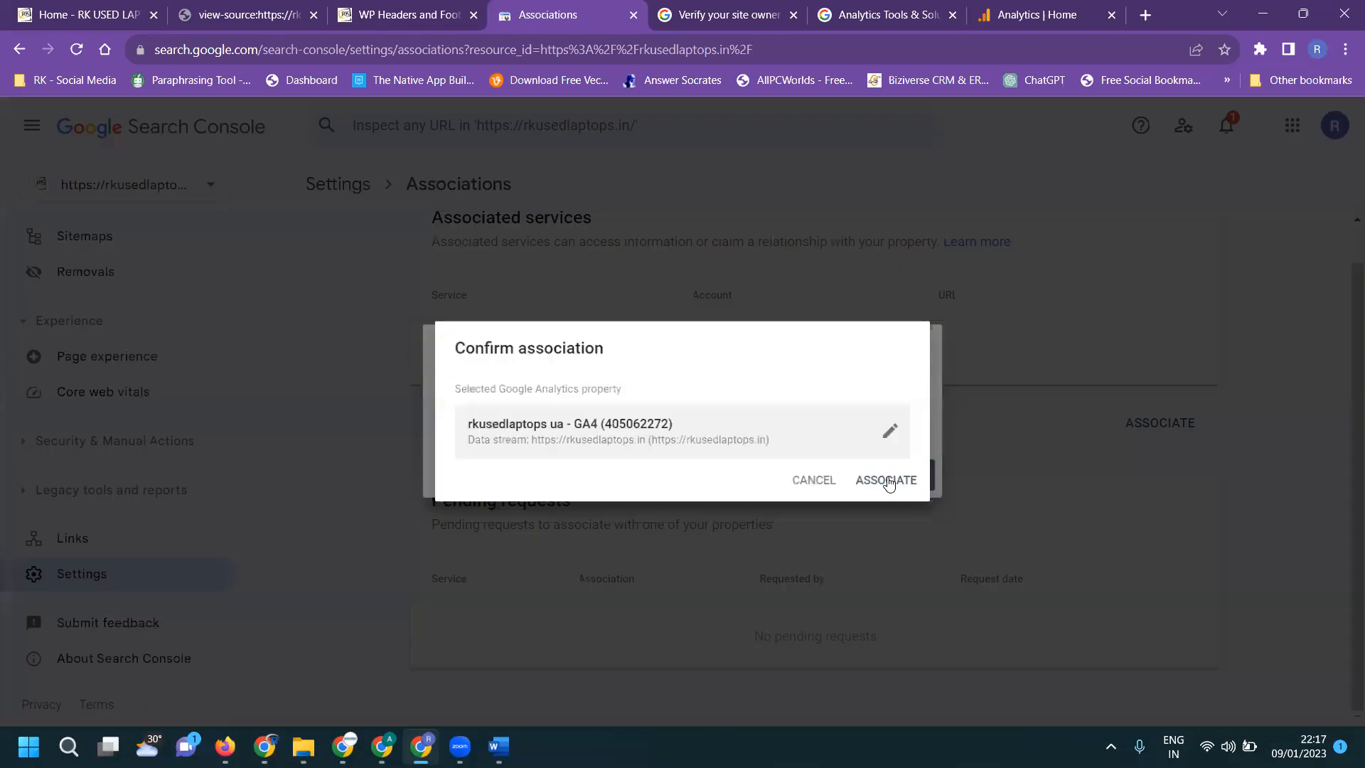
click(889, 483)
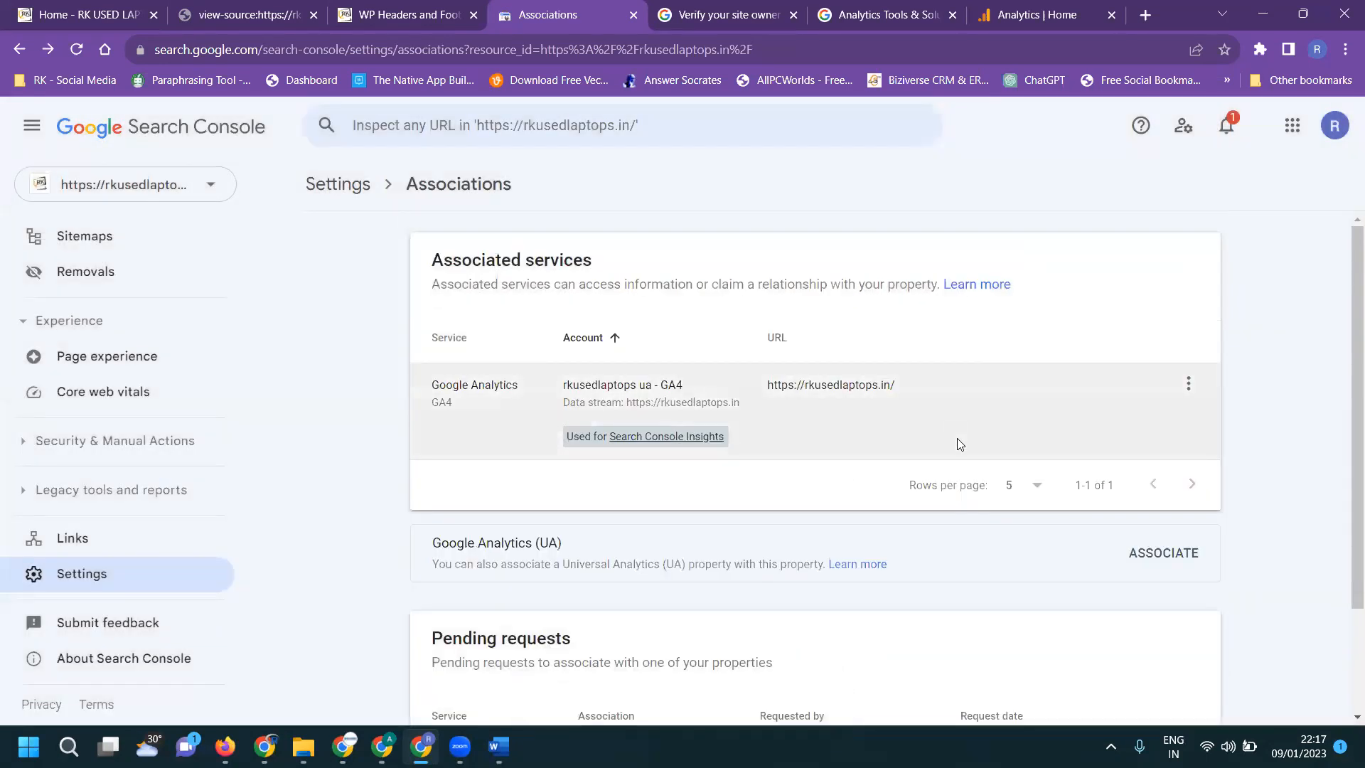
Associate the Universal Analytics property "rkusedlaptops ua" with the Search Console property as well
click(1180, 549)
click(637, 452)
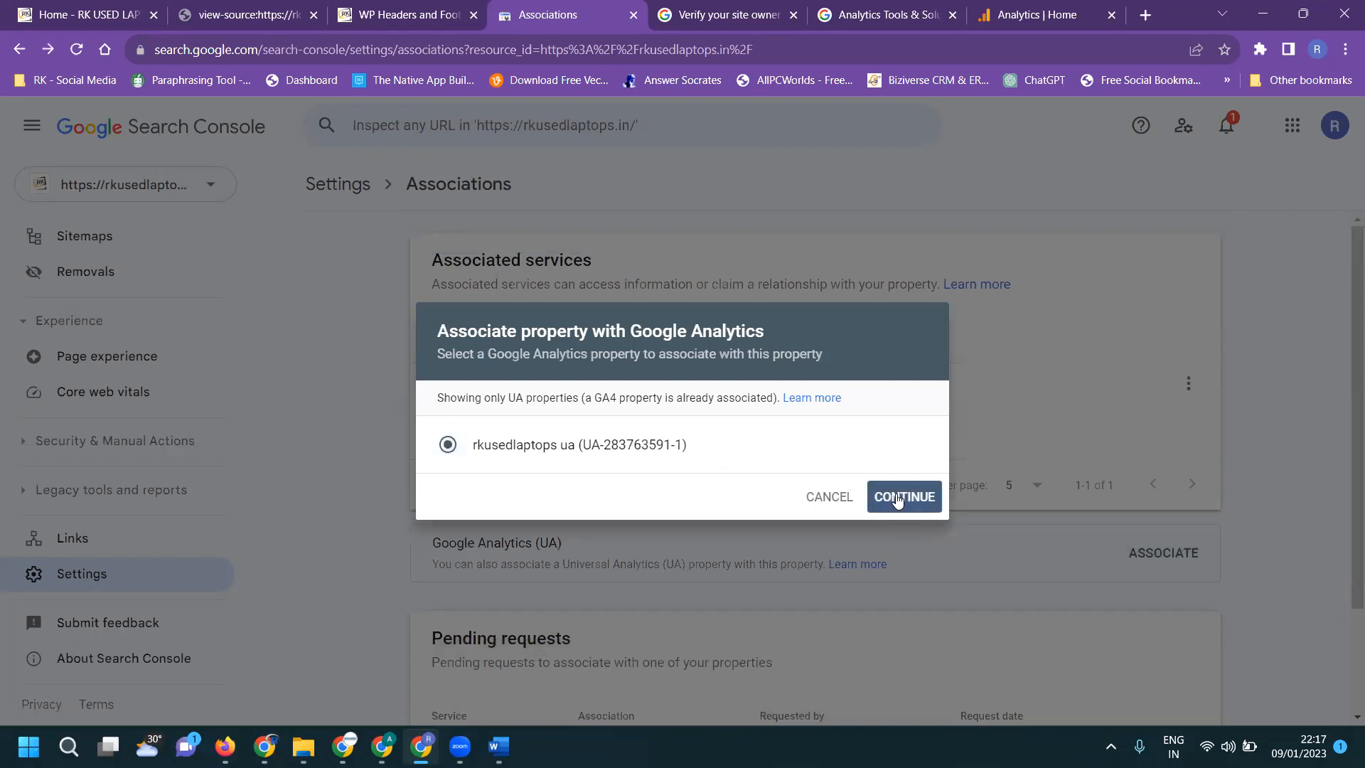
click(898, 498)
click(903, 473)
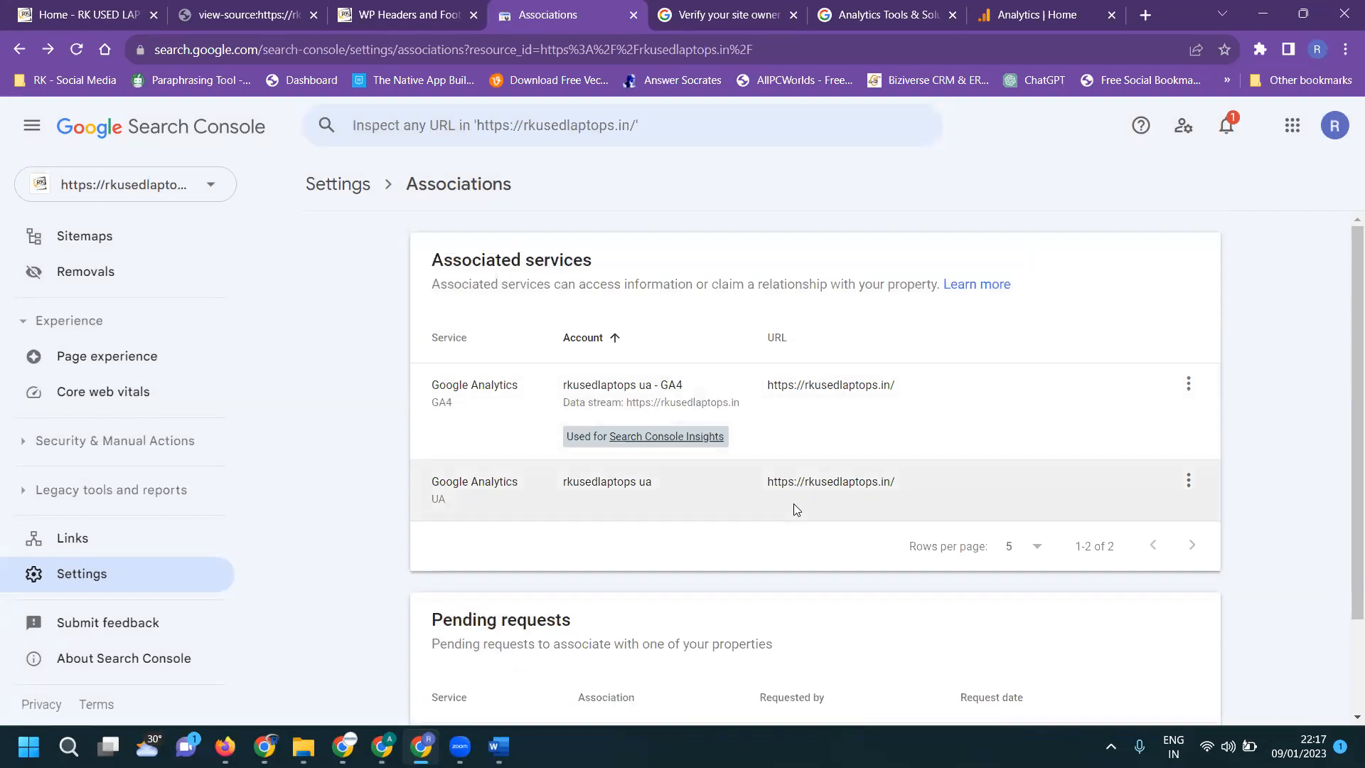
Open the Overview of the rkusedlaptops.in property in Search Console
scroll(107, 320, up, 3)
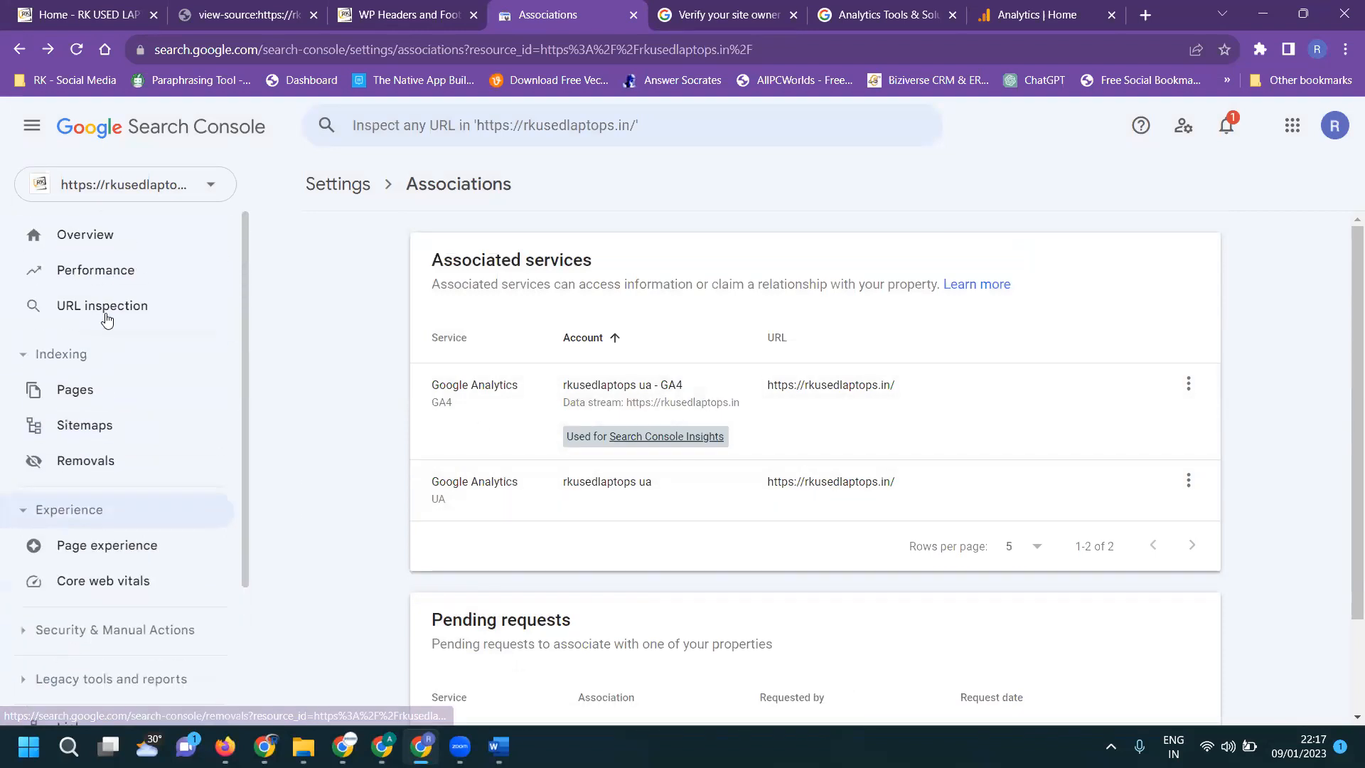
click(106, 235)
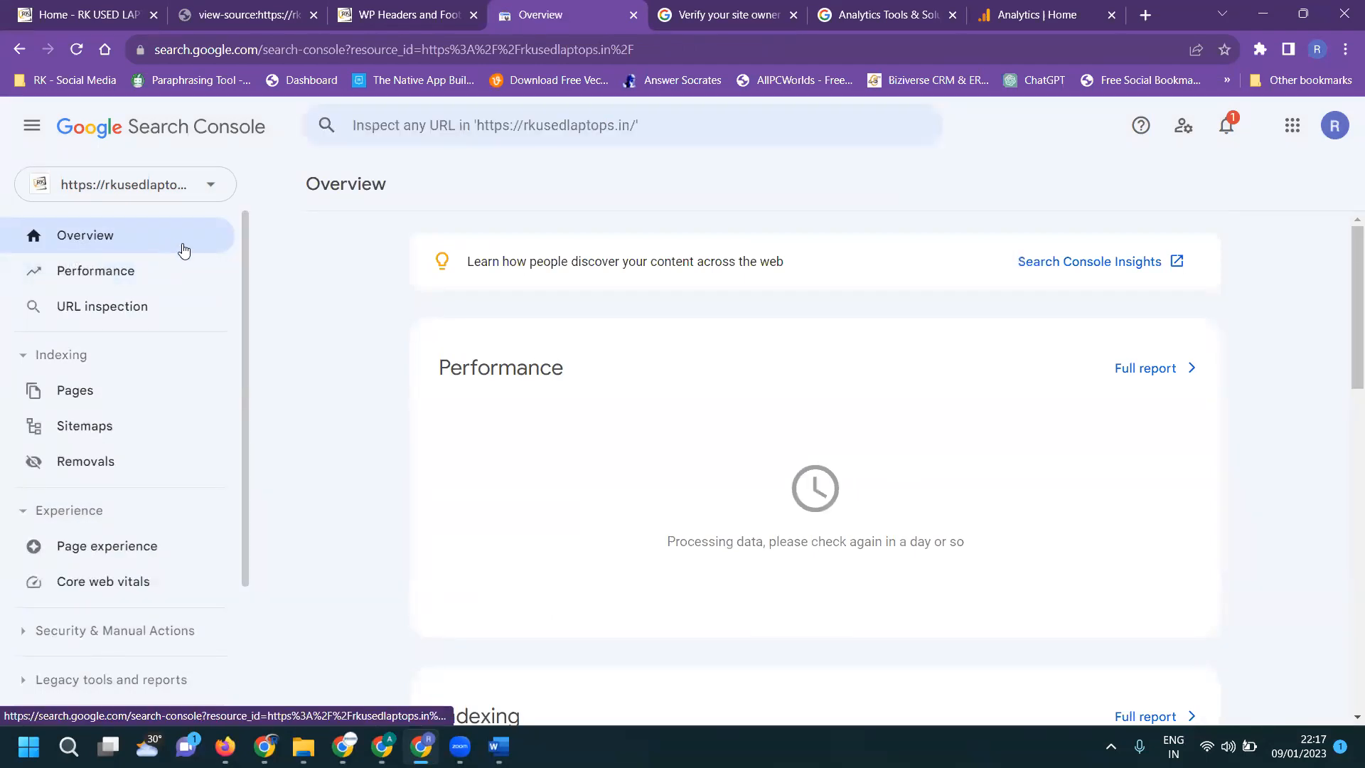
Switch to the WordPress admin and review the header scripts and settings entries for WP Headers and Footers
click(430, 15)
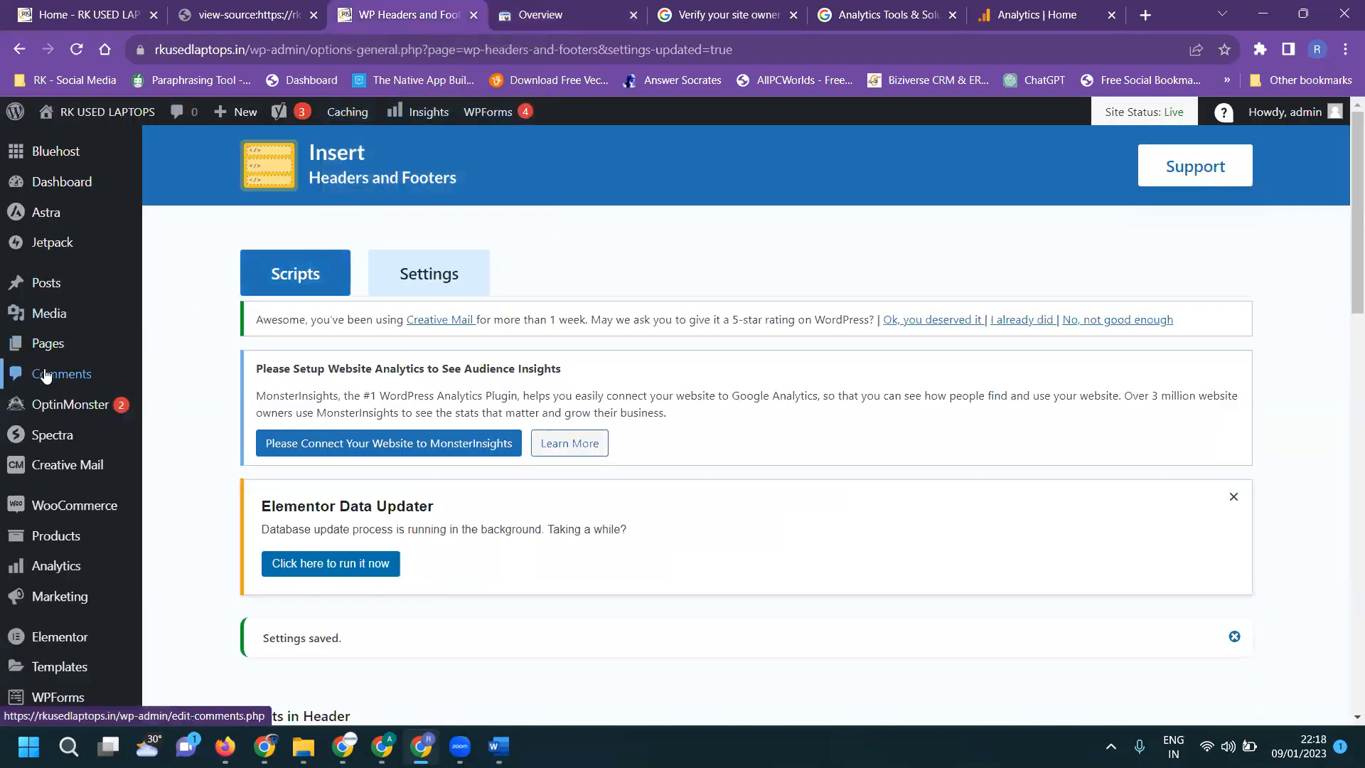
scroll(42, 384, down, 5)
mouse_move(74, 419)
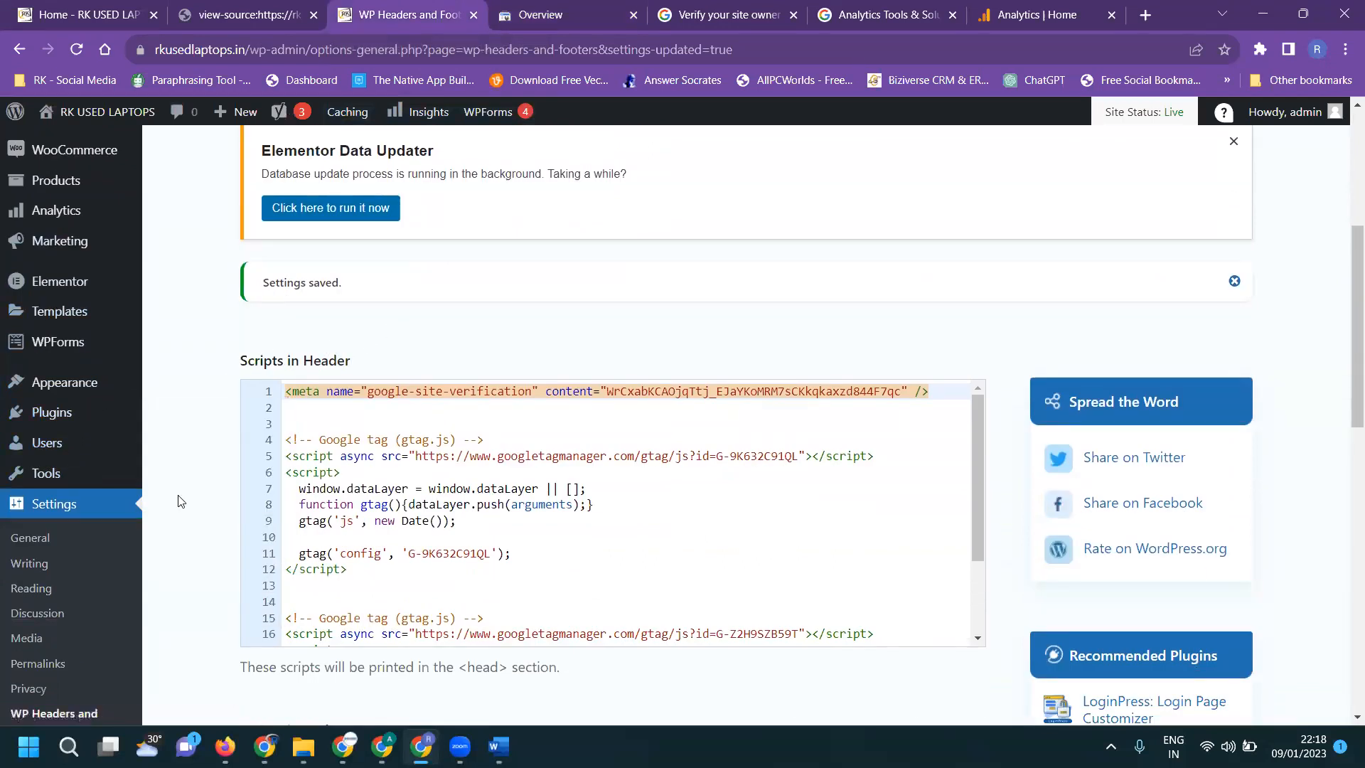
scroll(106, 573, down, 2)
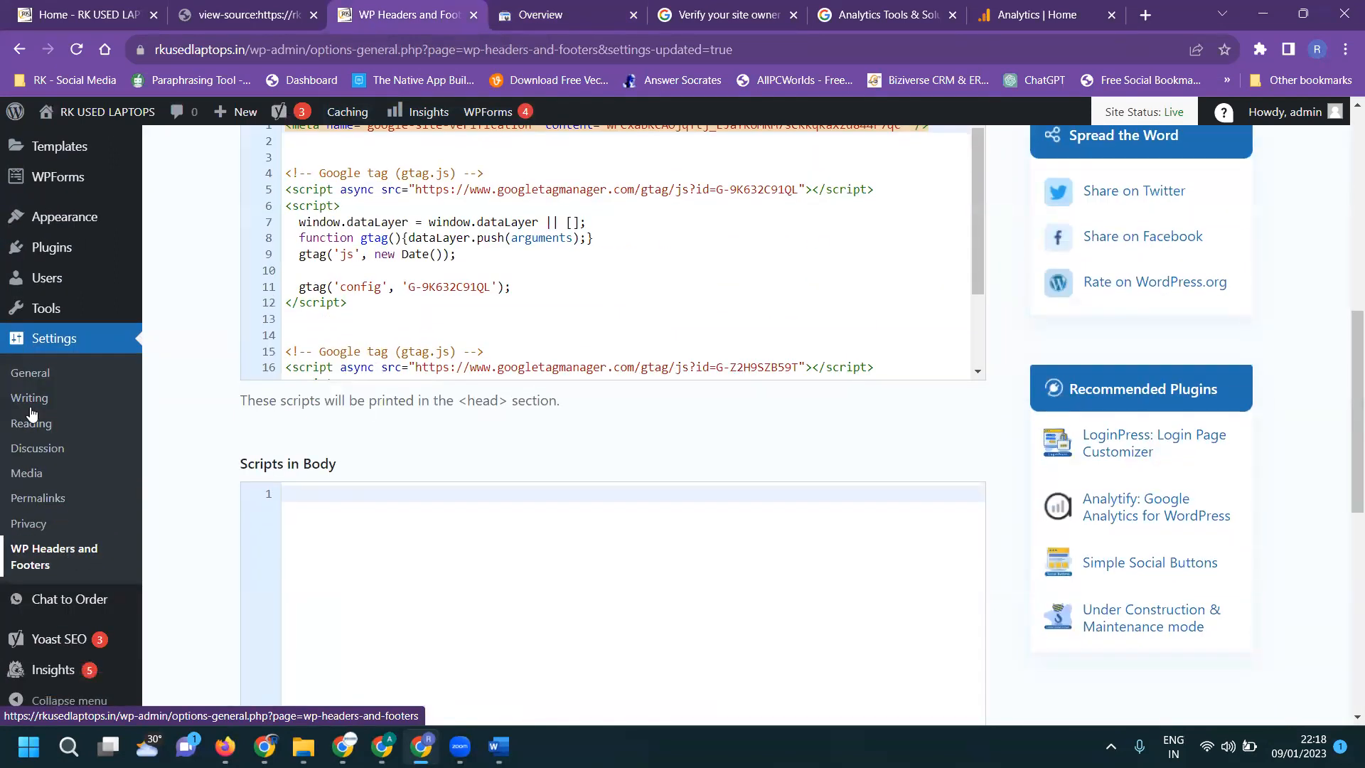
scroll(42, 356, up, 5)
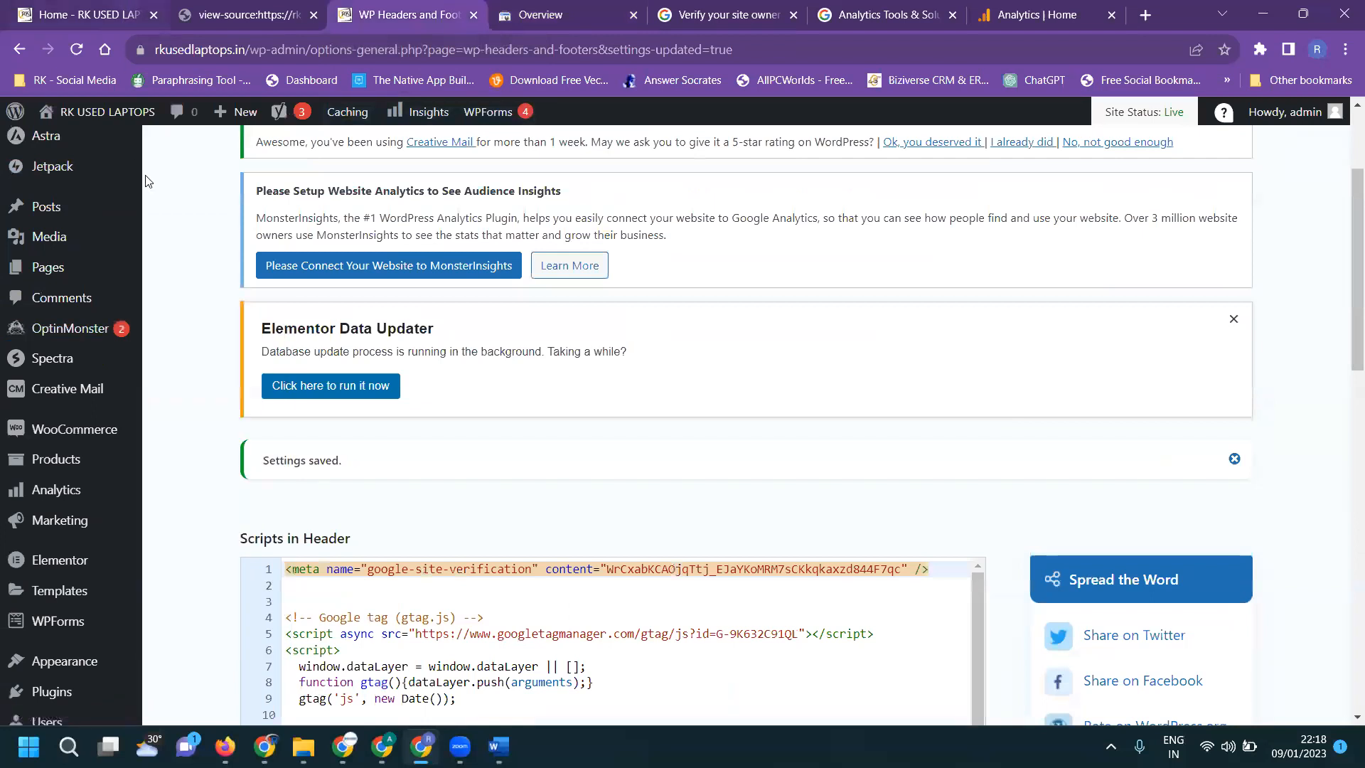
View the RK Used Laptops home page, and switch to the YouTube channel's video list in the other browser window
click(125, 10)
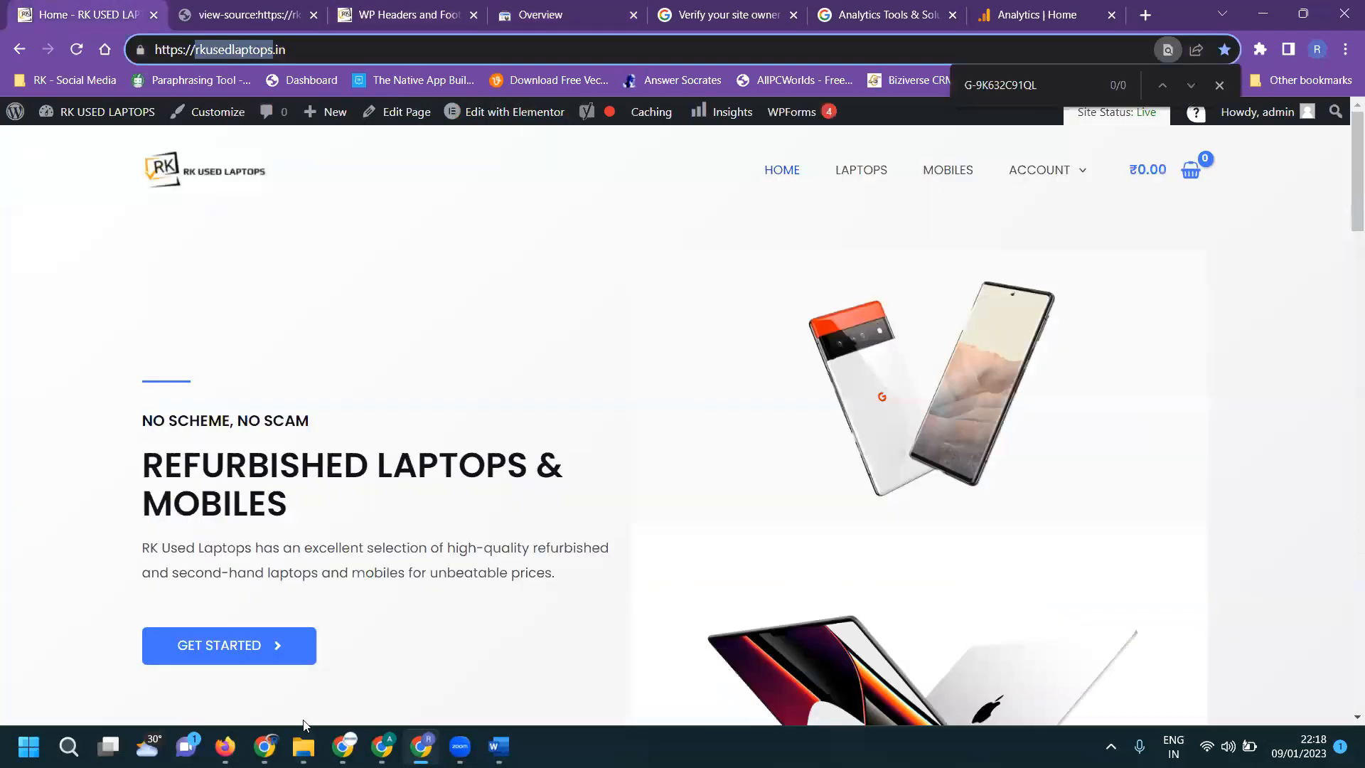
click(265, 747)
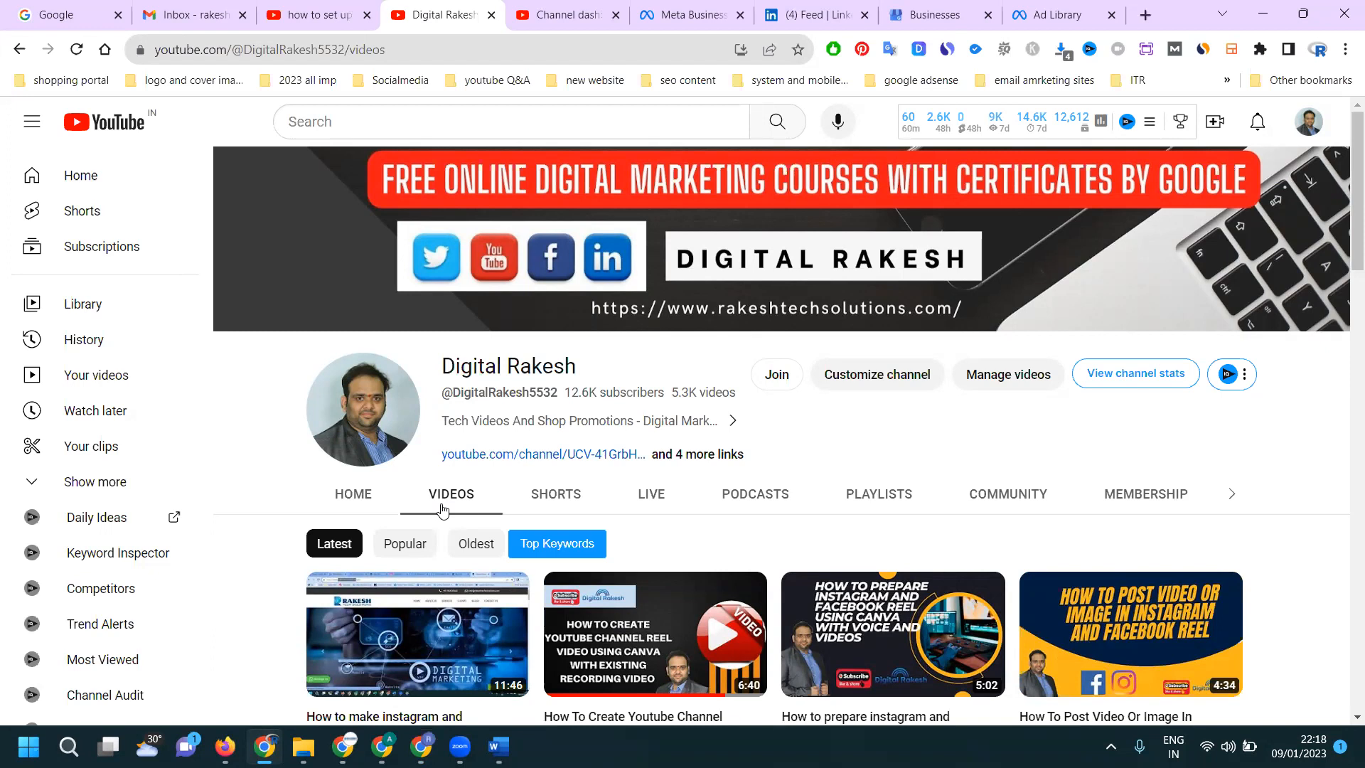
mouse_move(688, 691)
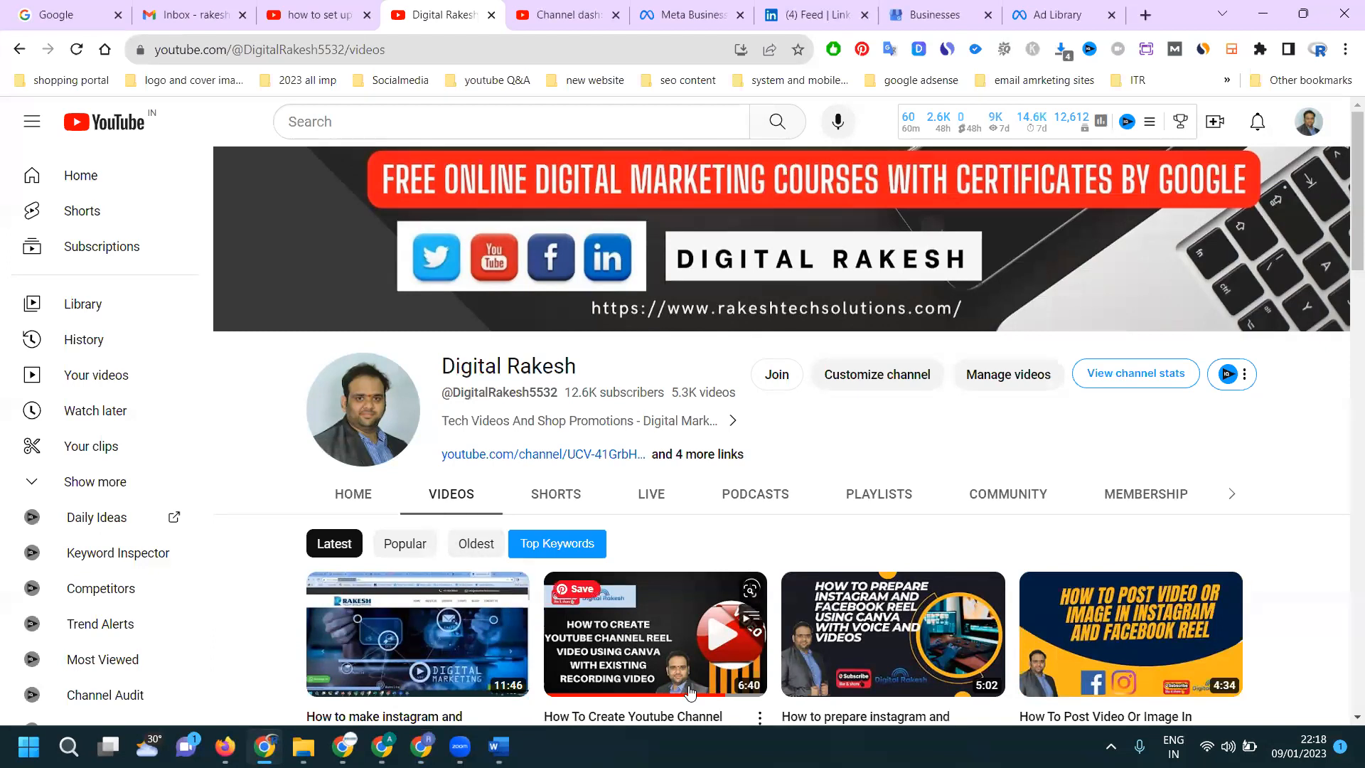